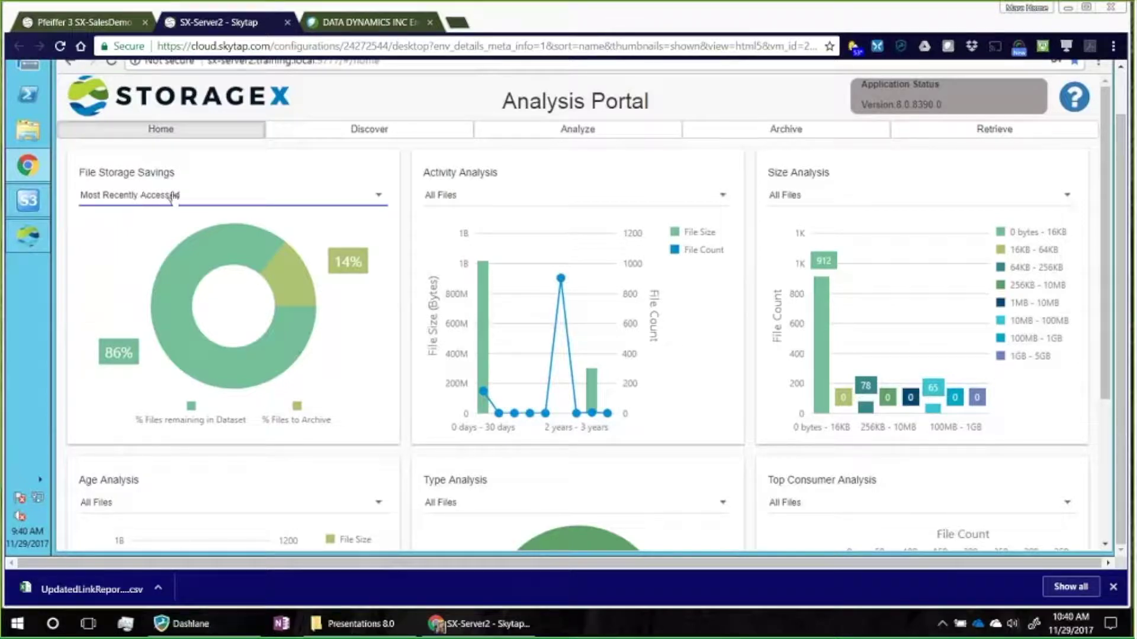
- Examine the storage savings, activity, size, age, type and top consumer charts on the portal's home dashboard
{"action": "mouse_move", "coordinate": [283, 283]}
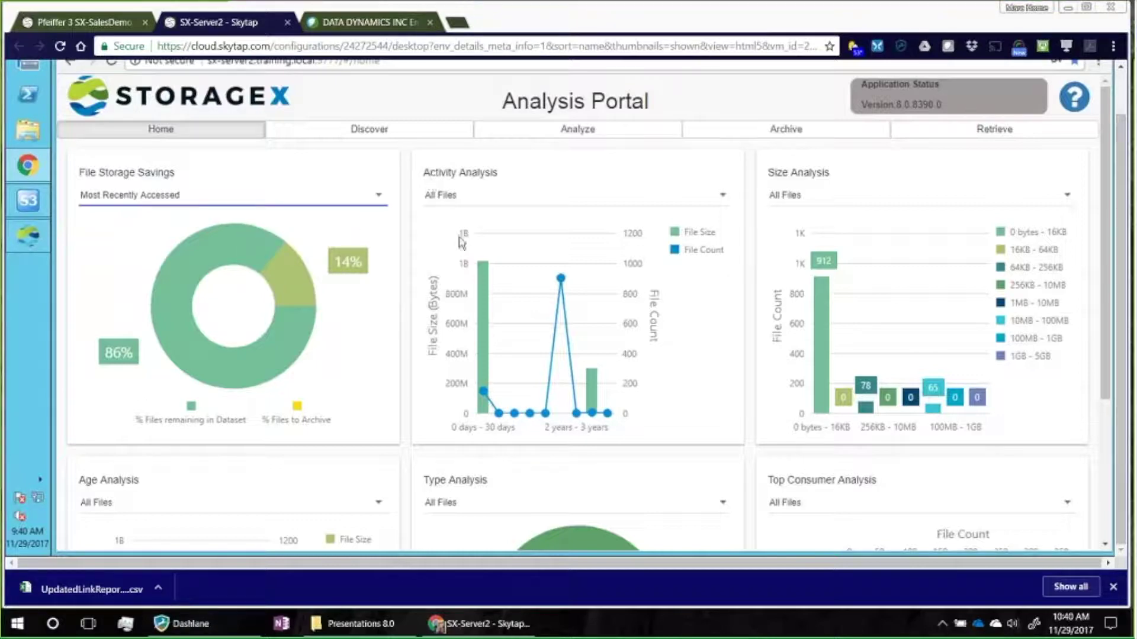
{"action": "mouse_move", "coordinate": [480, 270]}
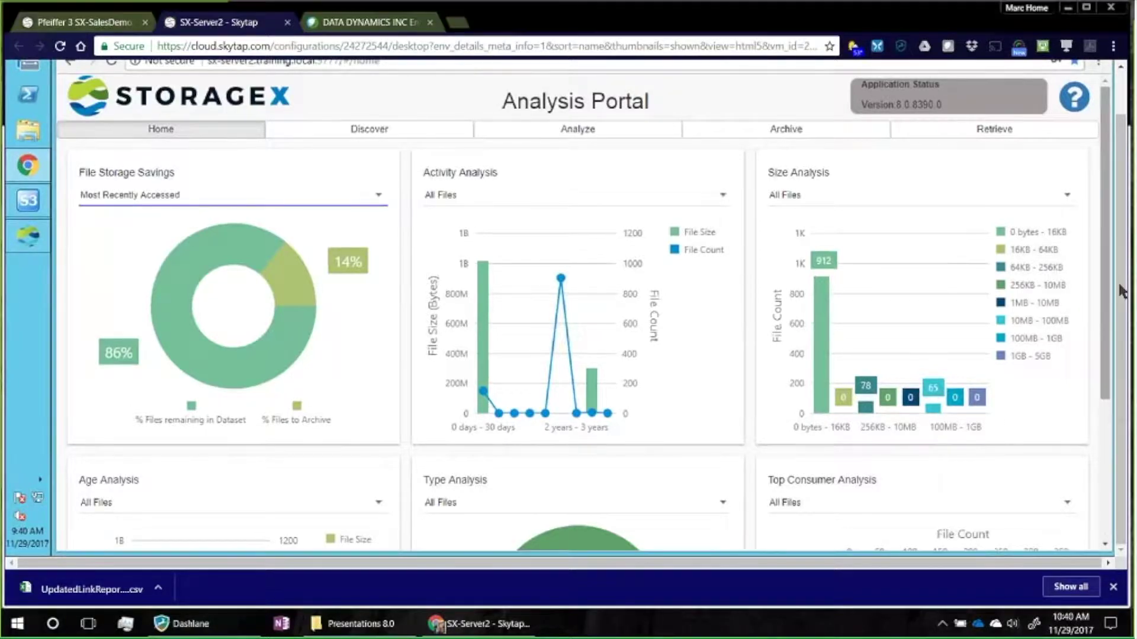
{"action": "scroll", "coordinate": [1100, 226], "scroll_direction": "down", "scroll_amount": 1}
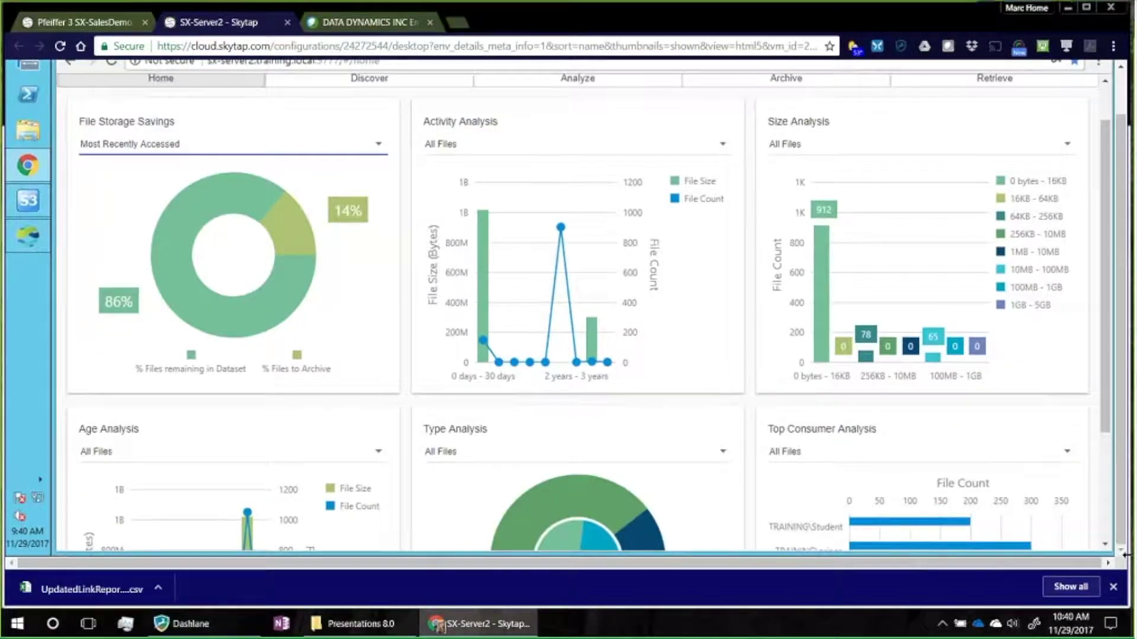
{"action": "scroll", "coordinate": [215, 353], "scroll_direction": "down", "scroll_amount": 3}
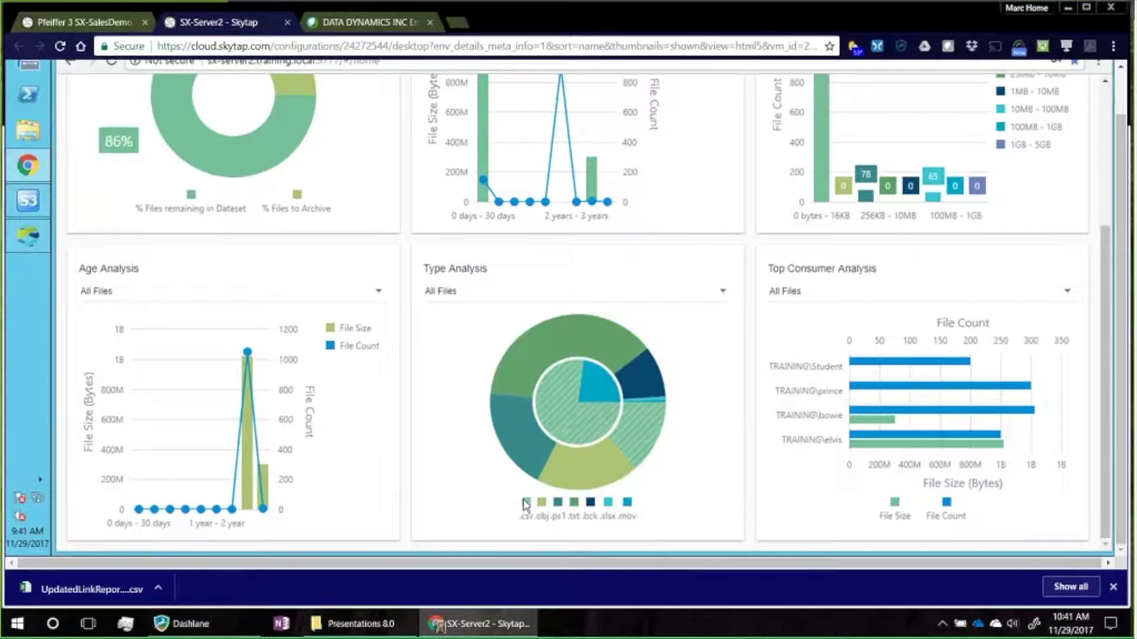
{"action": "mouse_move", "coordinate": [594, 436]}
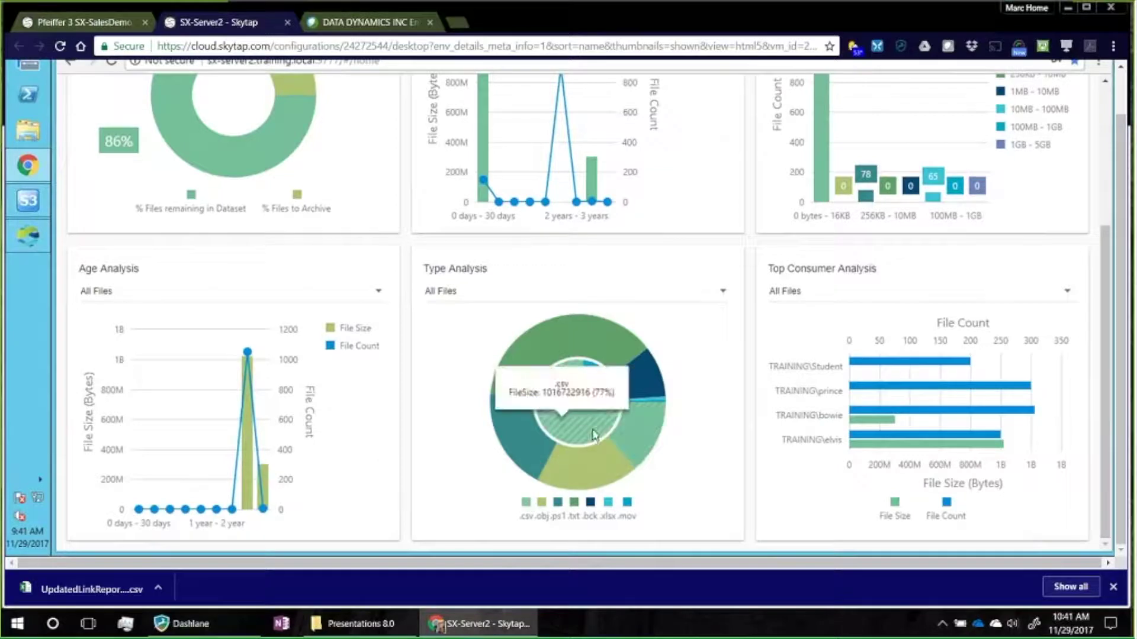
{"action": "mouse_move", "coordinate": [636, 435]}
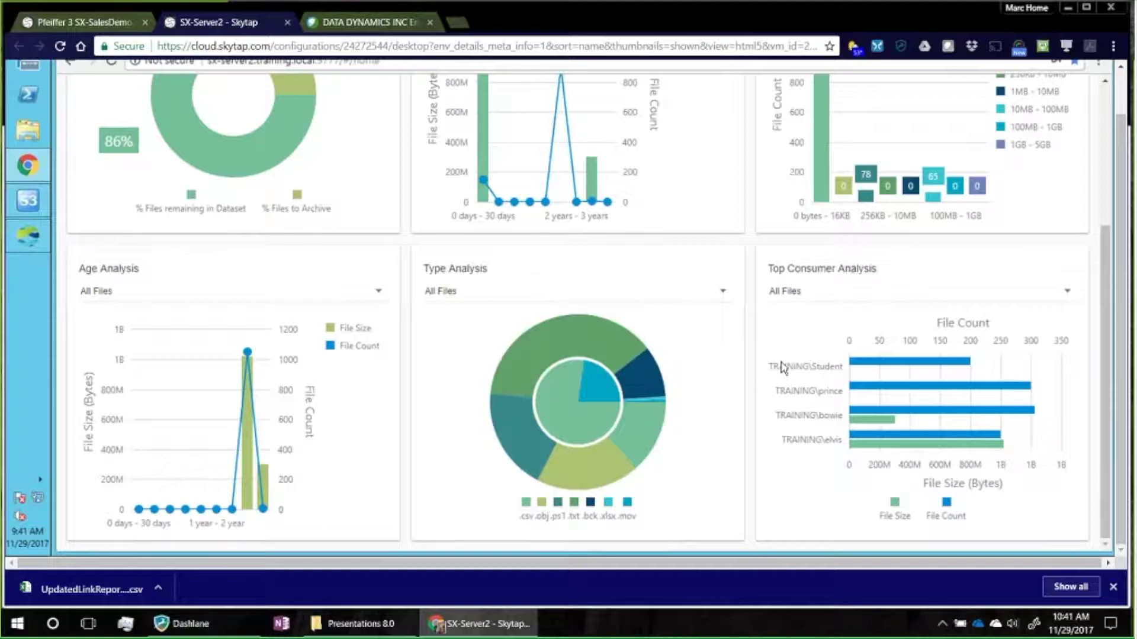
{"action": "mouse_move", "coordinate": [879, 366]}
{"action": "mouse_move", "coordinate": [868, 391]}
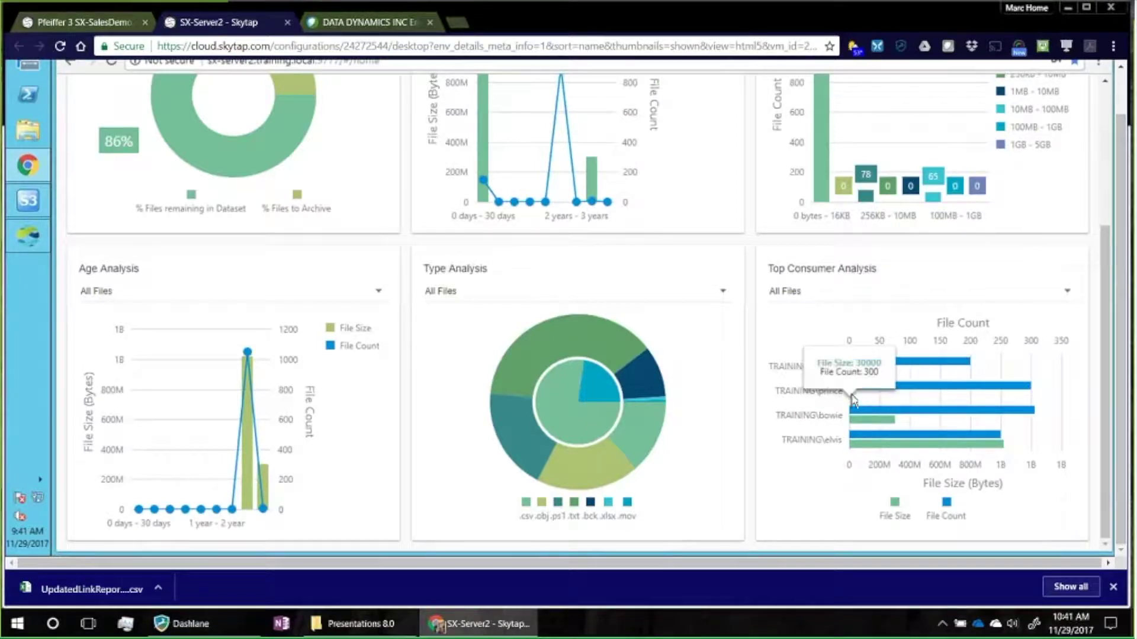
{"action": "mouse_move", "coordinate": [864, 421]}
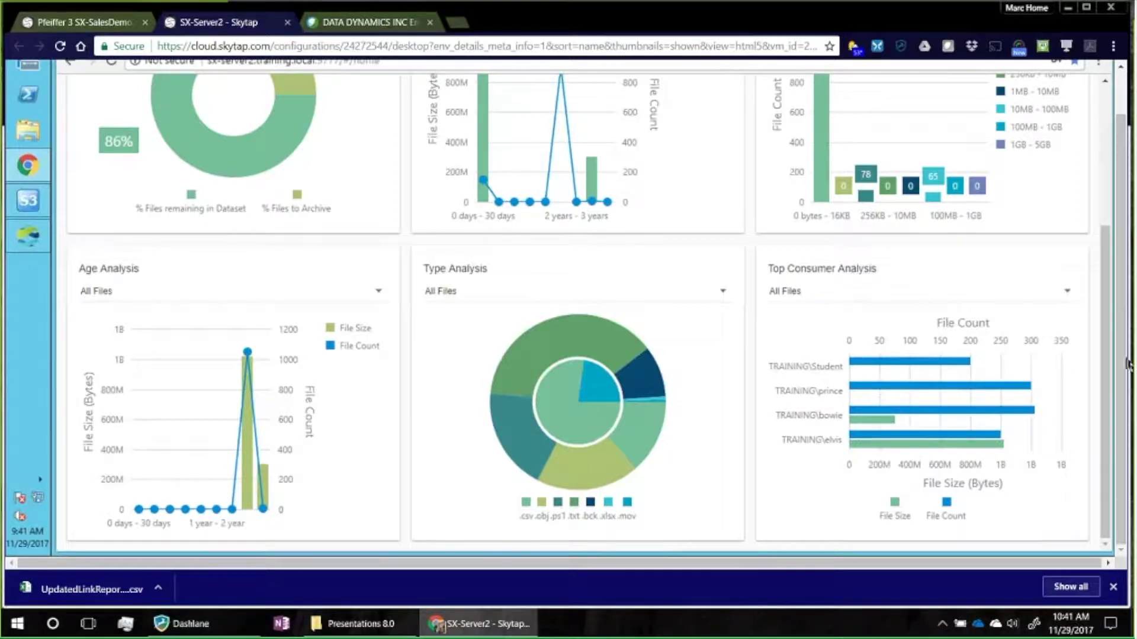
{"action": "scroll", "coordinate": [1119, 355], "scroll_direction": "up", "scroll_amount": 2}
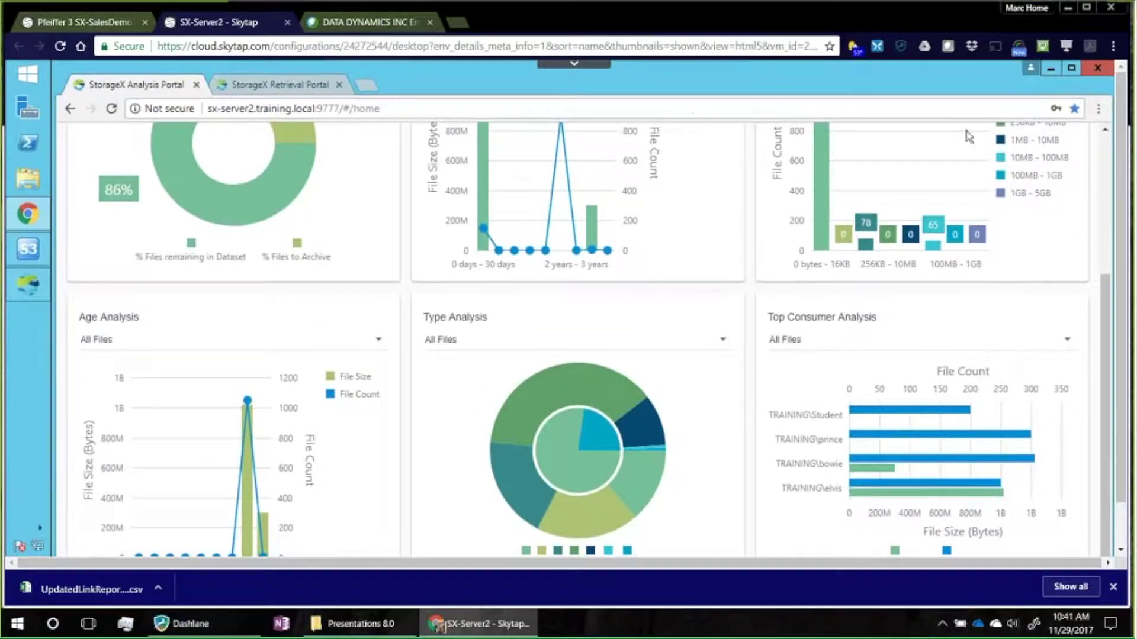
{"action": "scroll", "coordinate": [1105, 145], "scroll_direction": "up", "scroll_amount": 4}
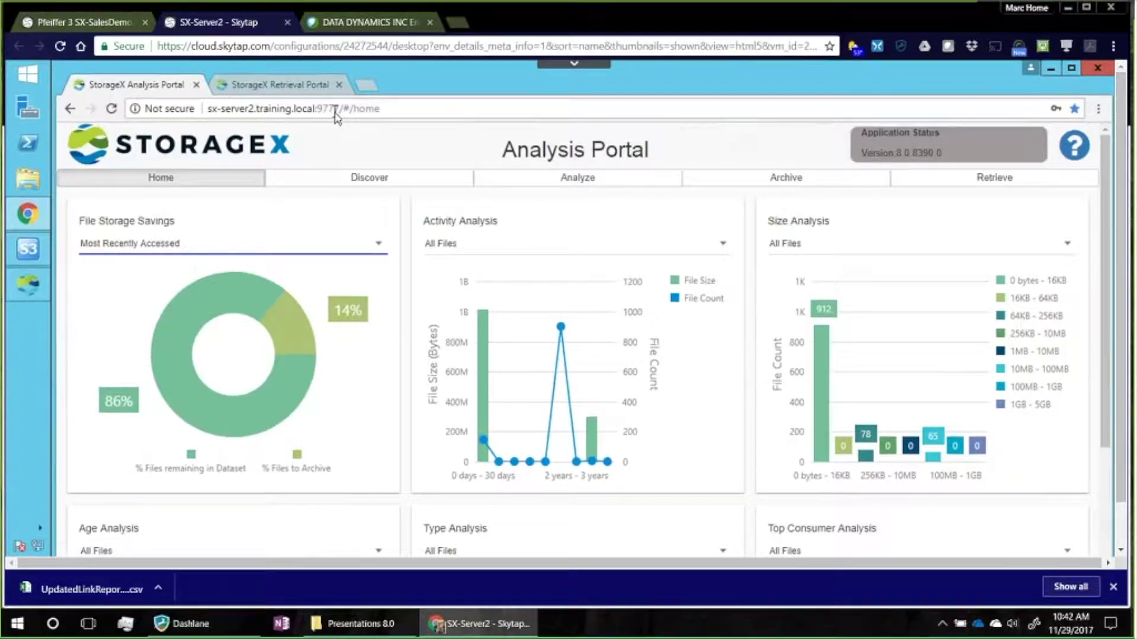
{"action": "mouse_move", "coordinate": [483, 356]}
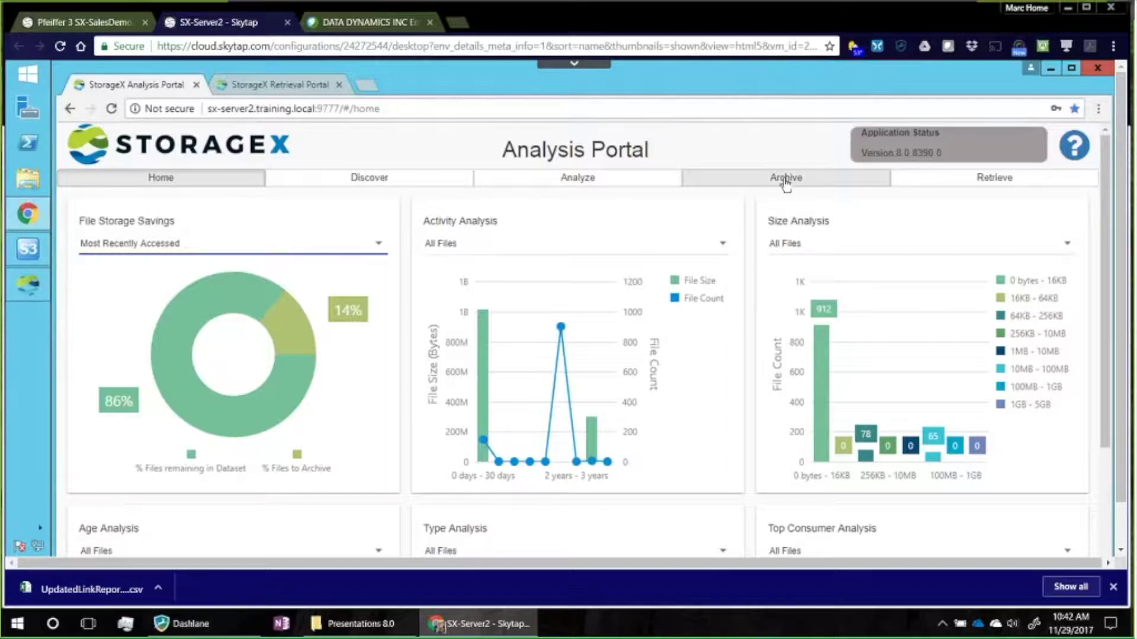
- Open the existing data scan "scan 1" for editing from the discovered resource scans
{"action": "left_click", "coordinate": [336, 177]}
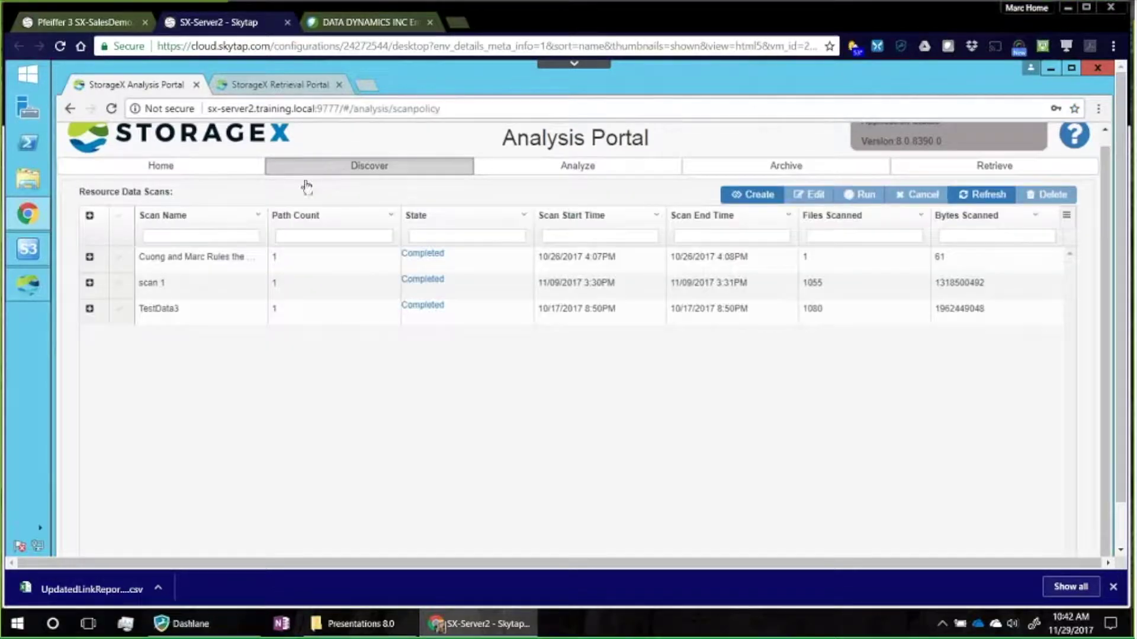
{"action": "left_click", "coordinate": [119, 283]}
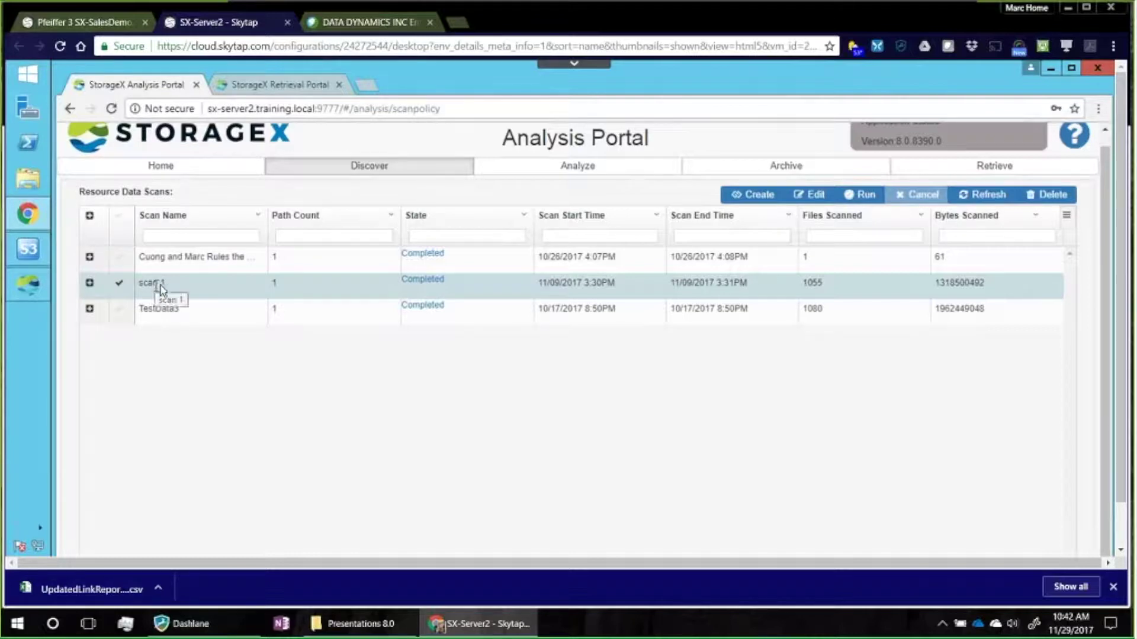
{"action": "left_click", "coordinate": [810, 198]}
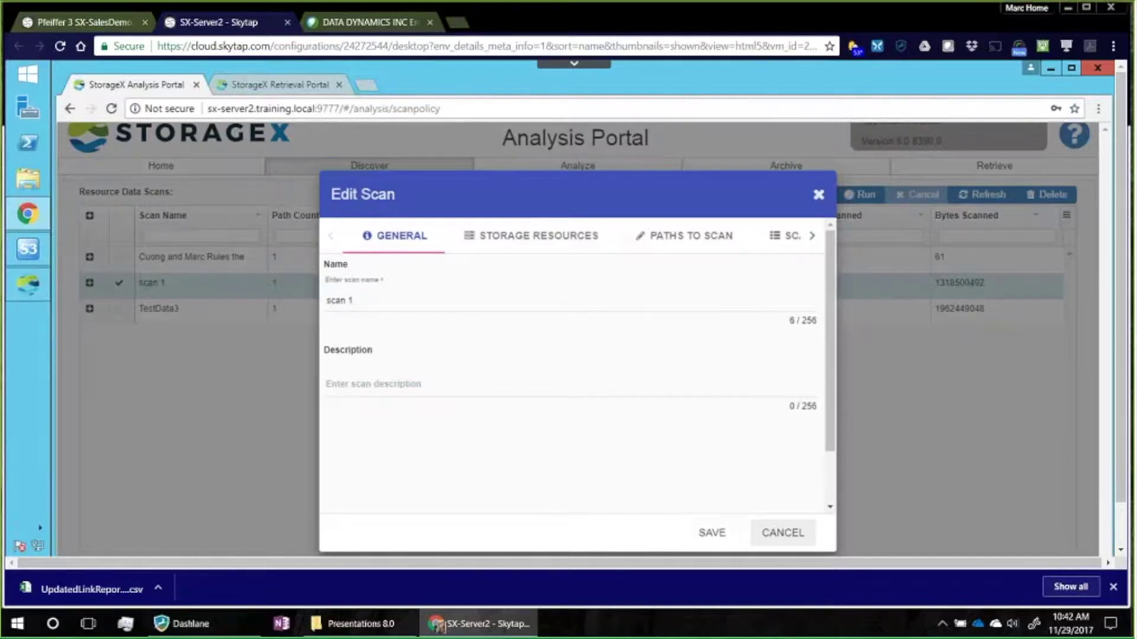
- Review the scan's storage resources and the Shares, Exports or Both choices for ntap-81-7m.training.local
{"action": "left_click", "coordinate": [514, 236]}
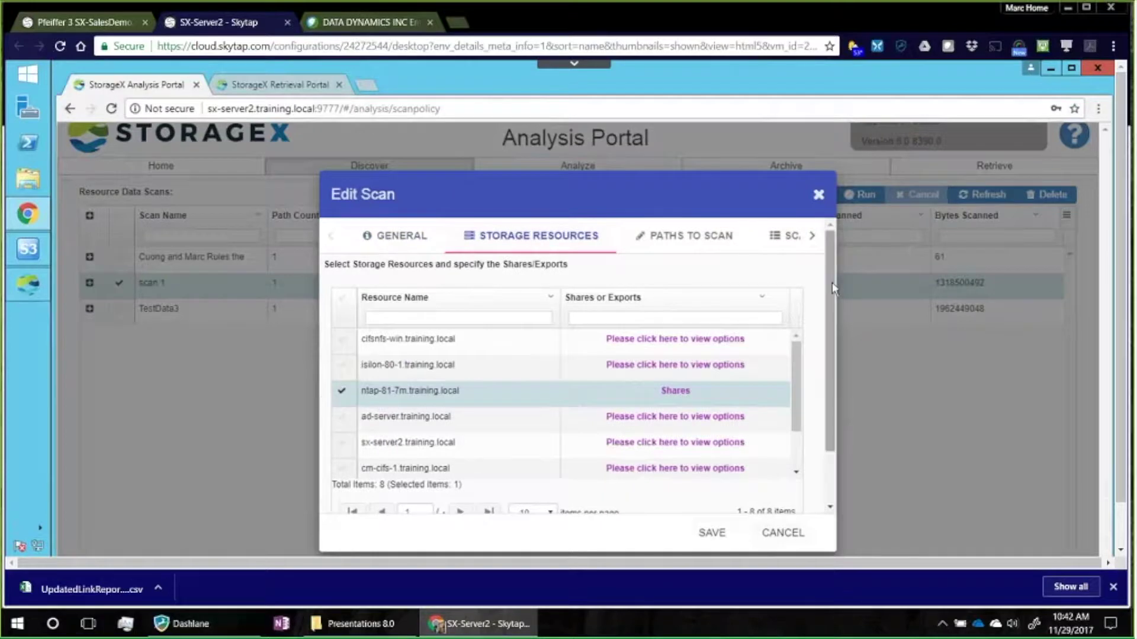
{"action": "left_click_drag", "start_coordinate": [833, 282], "coordinate": [836, 312]}
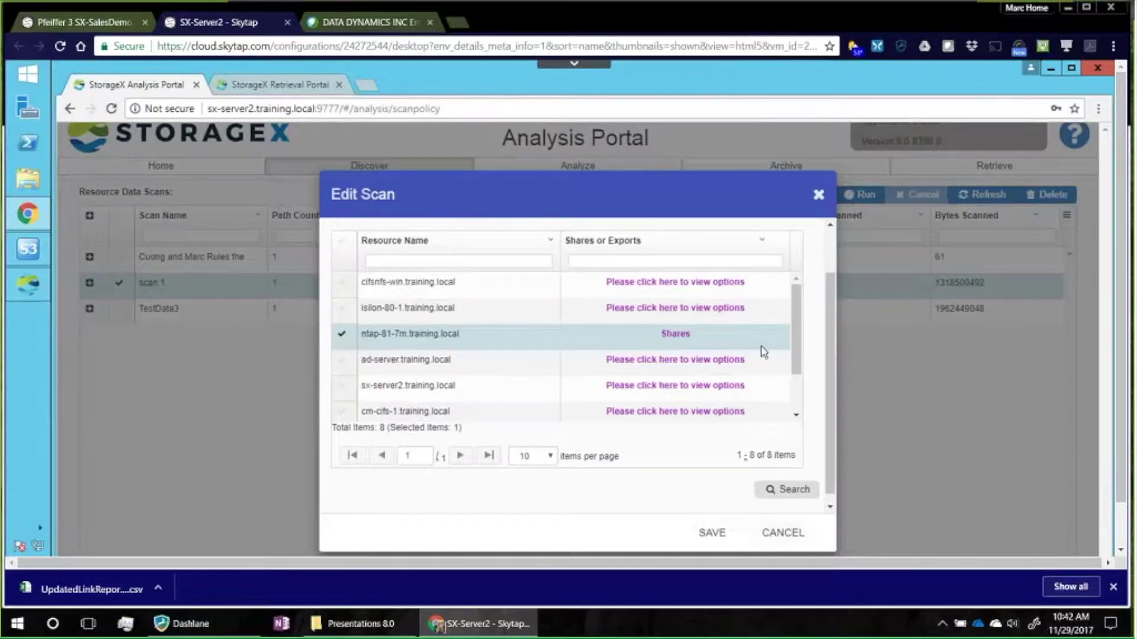
{"action": "left_click", "coordinate": [668, 335]}
{"action": "left_click", "coordinate": [669, 336]}
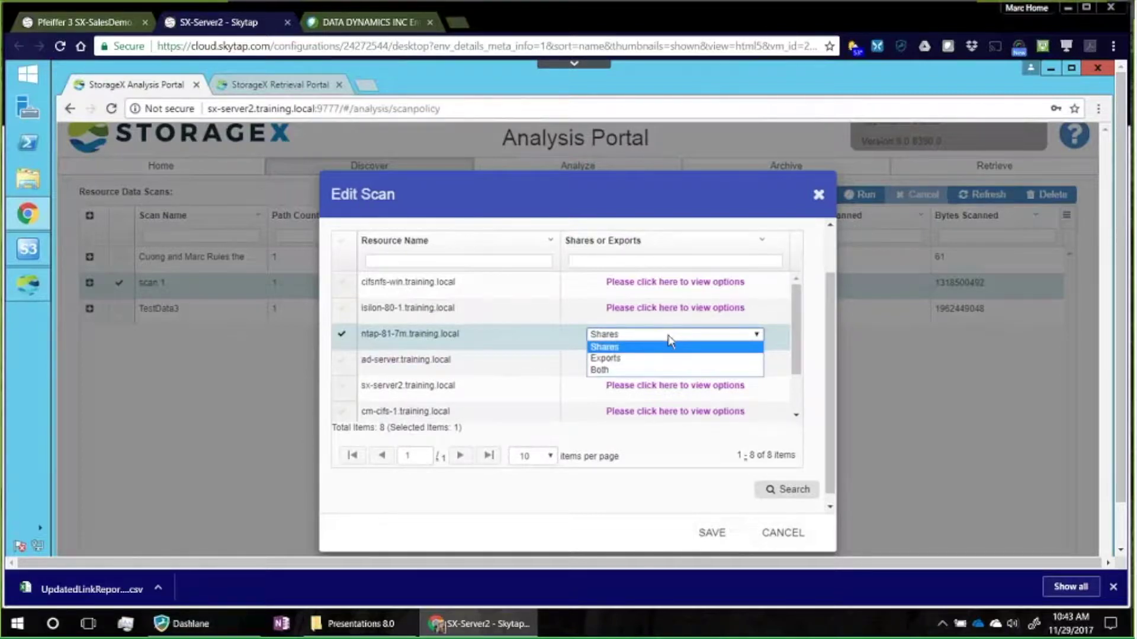
{"action": "left_click", "coordinate": [668, 336]}
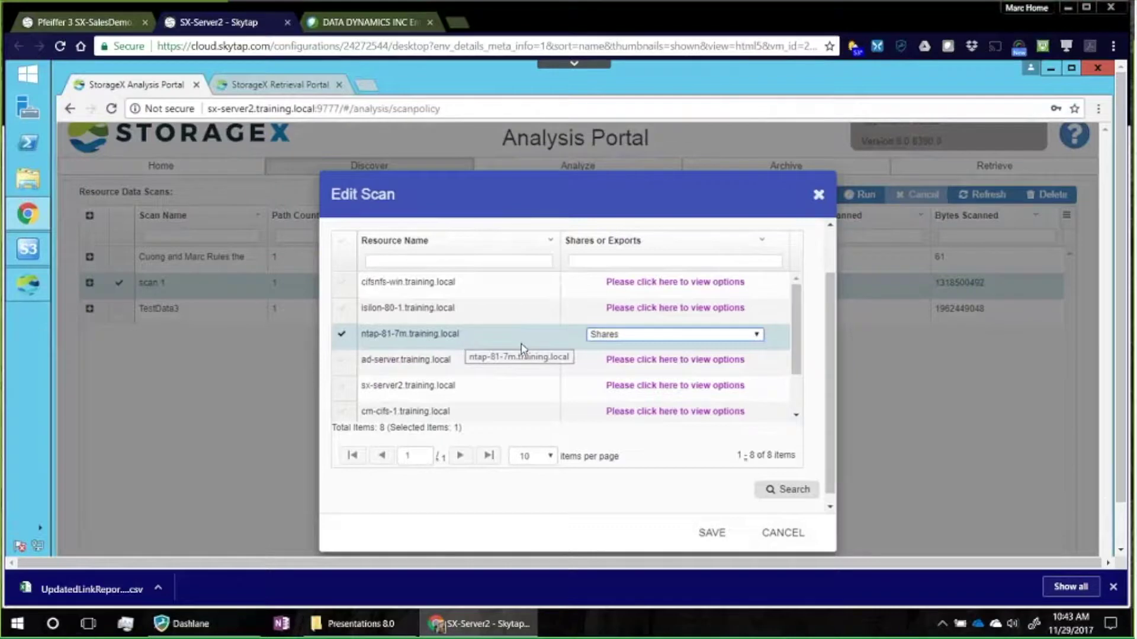
- Search the selected storage resource for shares and review which paths are set for scanning
{"action": "left_click", "coordinate": [793, 490]}
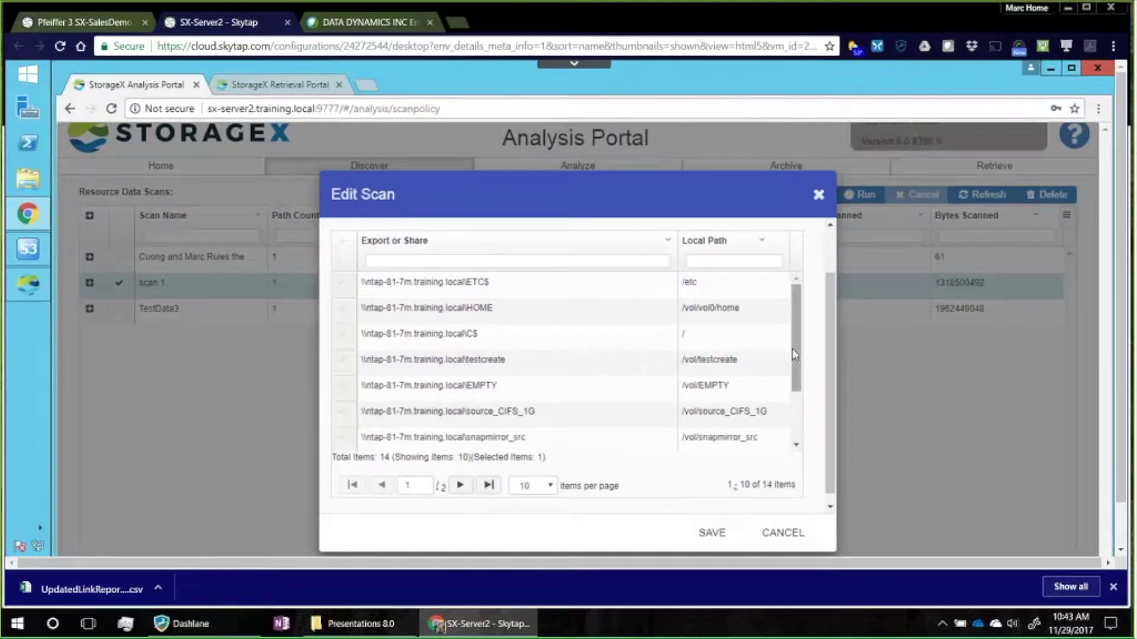
{"action": "left_click_drag", "start_coordinate": [793, 371], "coordinate": [779, 438]}
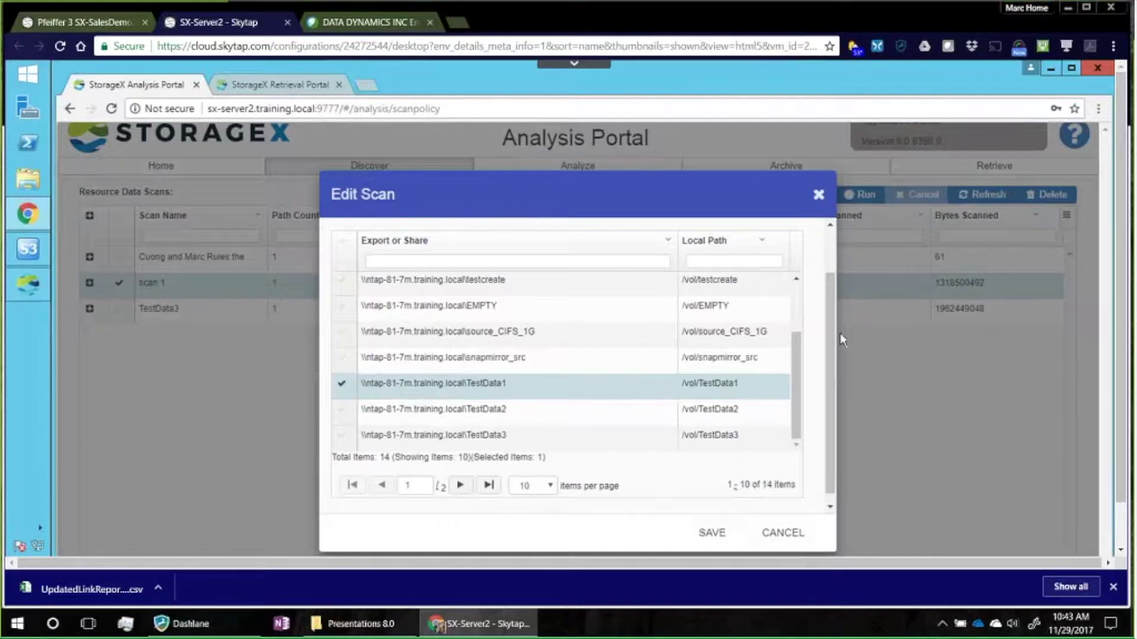
{"action": "left_click_drag", "start_coordinate": [830, 322], "coordinate": [832, 253]}
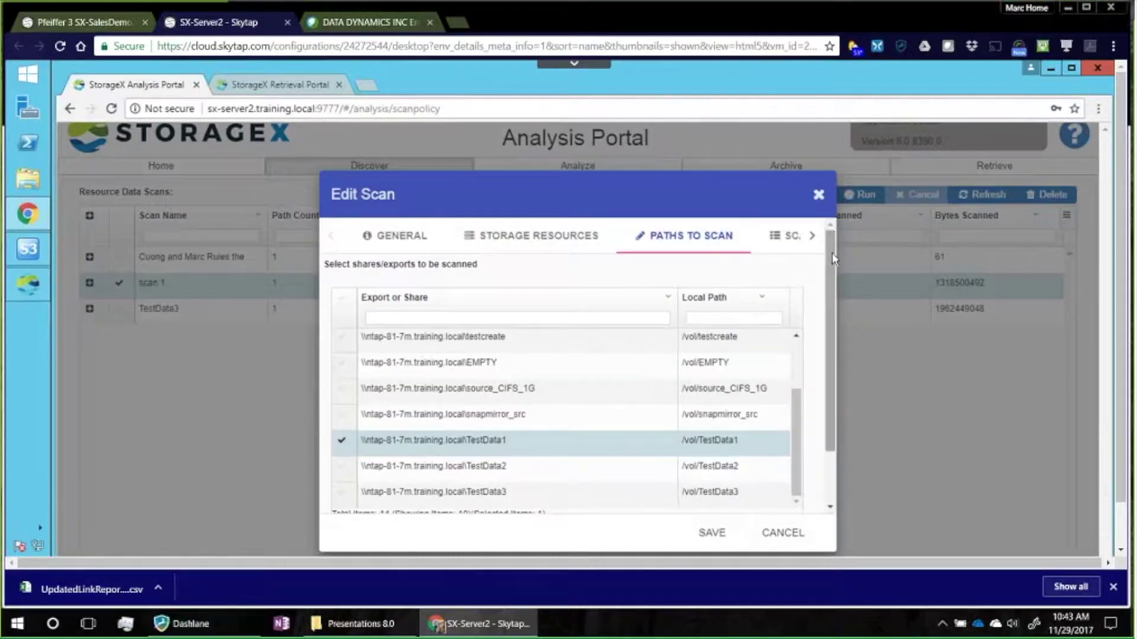
- Review the scan's data engine options and custom tags, and close the scan without saving
{"action": "left_click", "coordinate": [791, 237]}
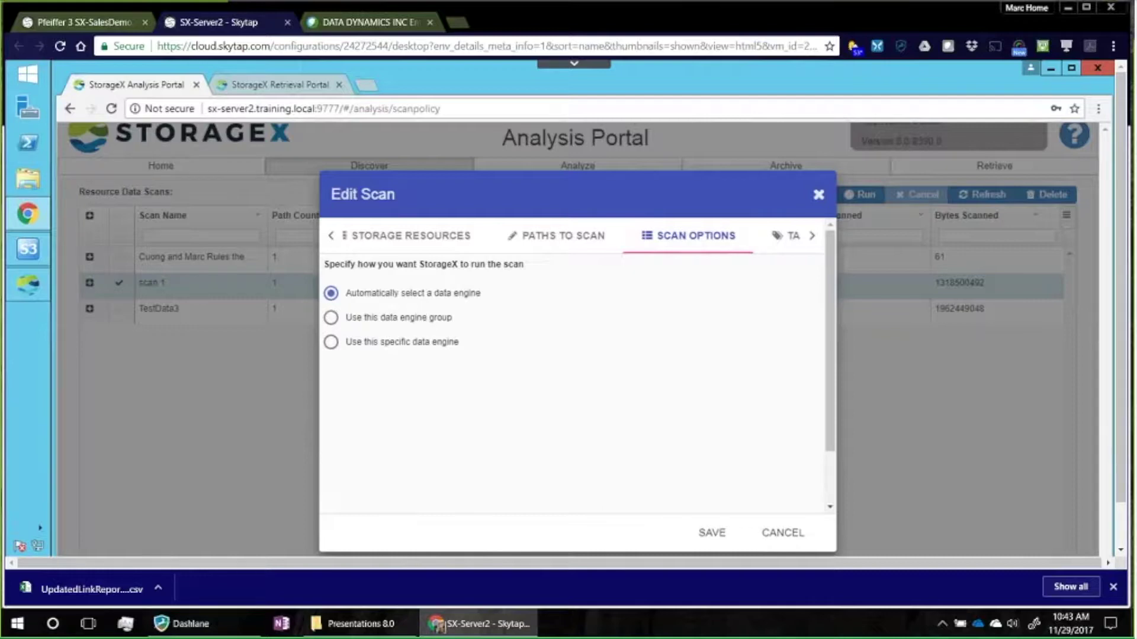
{"action": "left_click", "coordinate": [790, 244]}
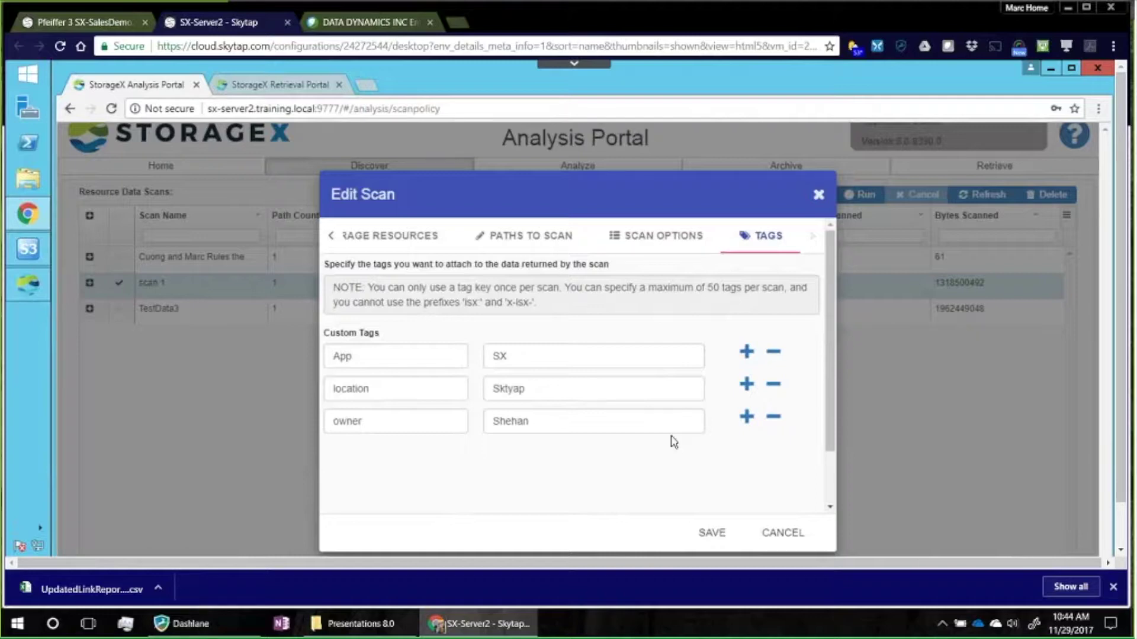
{"action": "left_click", "coordinate": [783, 533]}
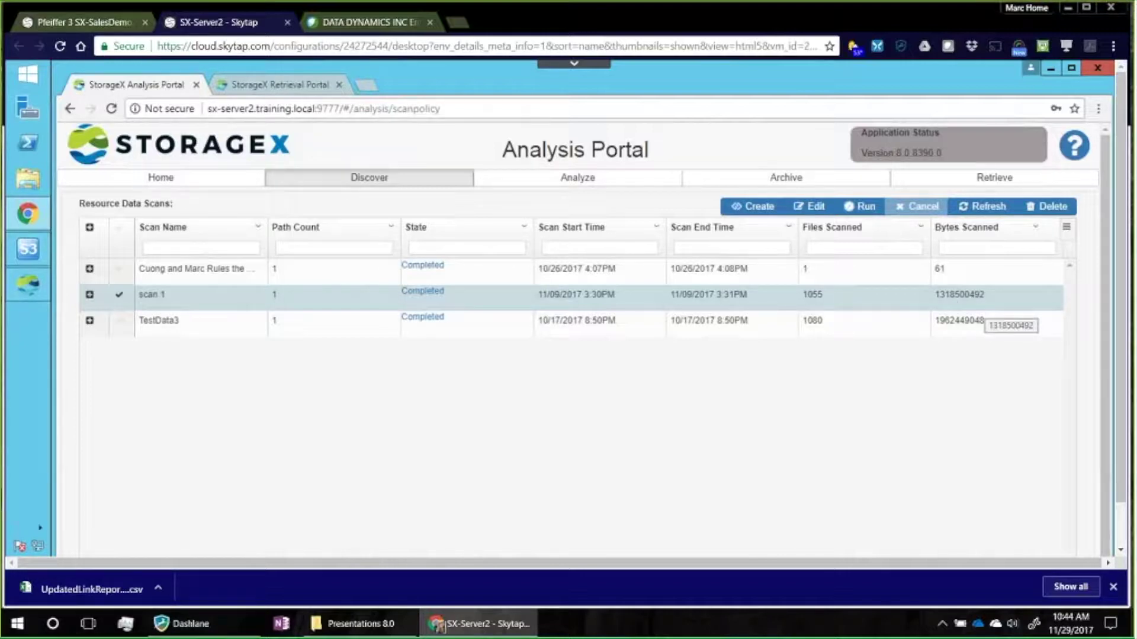
- Filter the saved analysis sets by dataset "scan" and open the All Files set for editing
{"action": "left_click", "coordinate": [577, 179]}
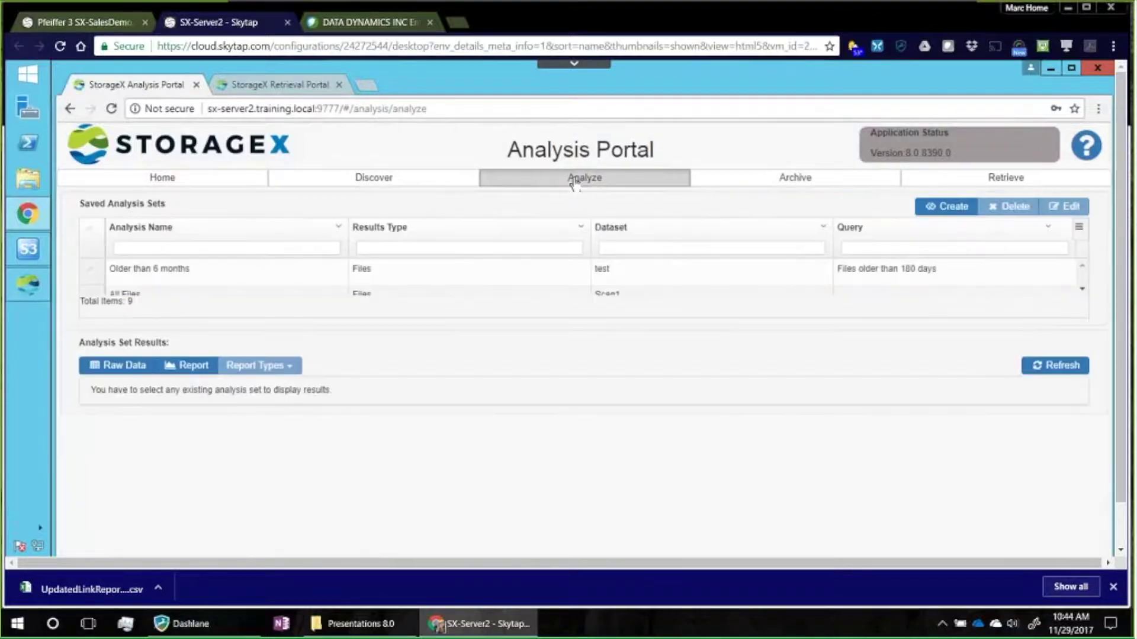
{"action": "left_click", "coordinate": [669, 248]}
{"action": "type", "text": "scan"}
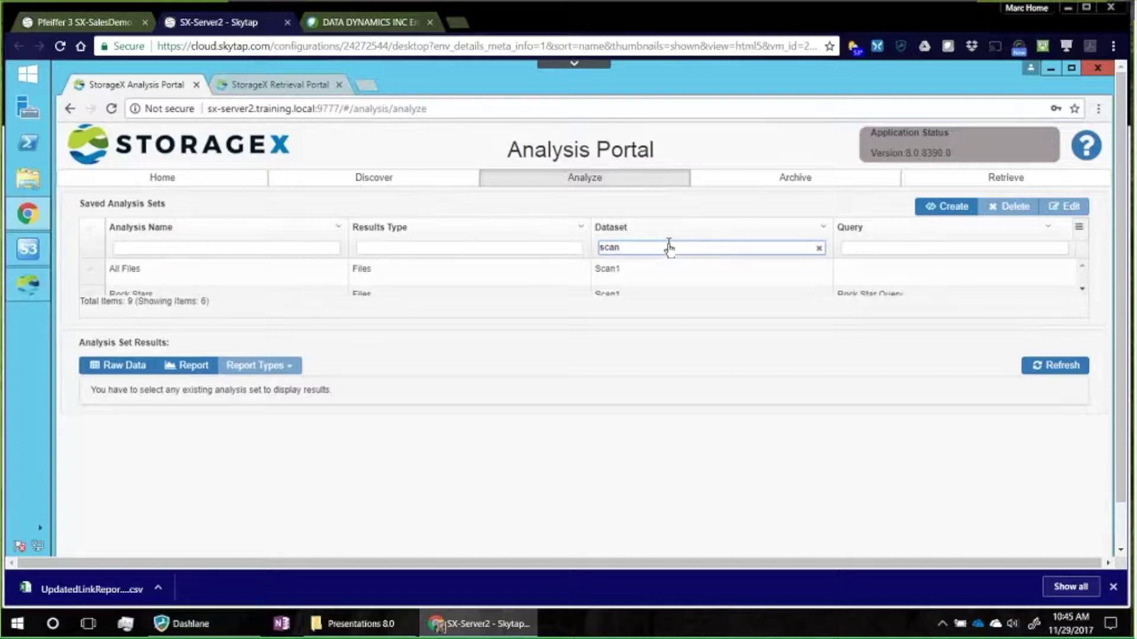
{"action": "left_click", "coordinate": [92, 275]}
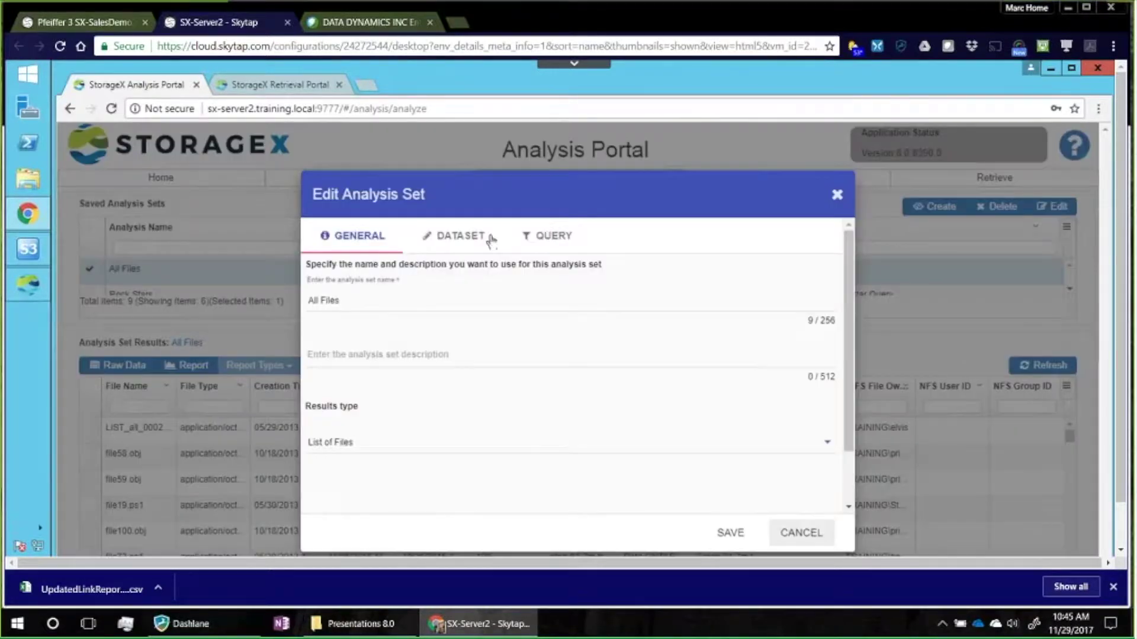
- Review the All Files set's dataset criteria, including the available tag fields and values, and its query settings
{"action": "left_click", "coordinate": [451, 241]}
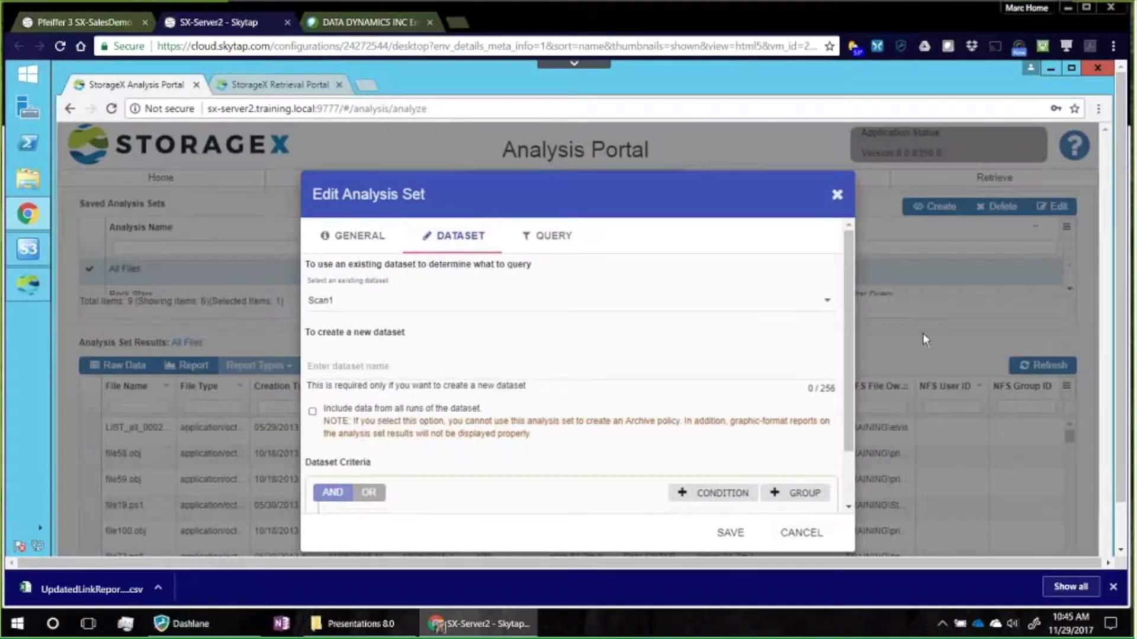
{"action": "scroll", "coordinate": [848, 314], "scroll_direction": "down", "scroll_amount": 1}
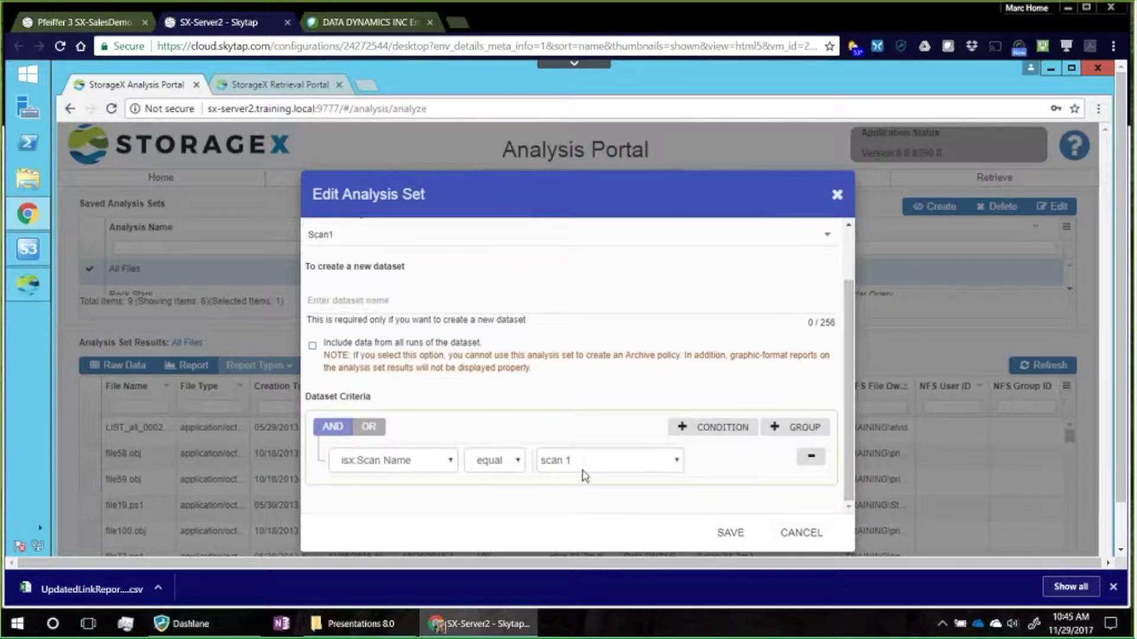
{"action": "left_click", "coordinate": [452, 460]}
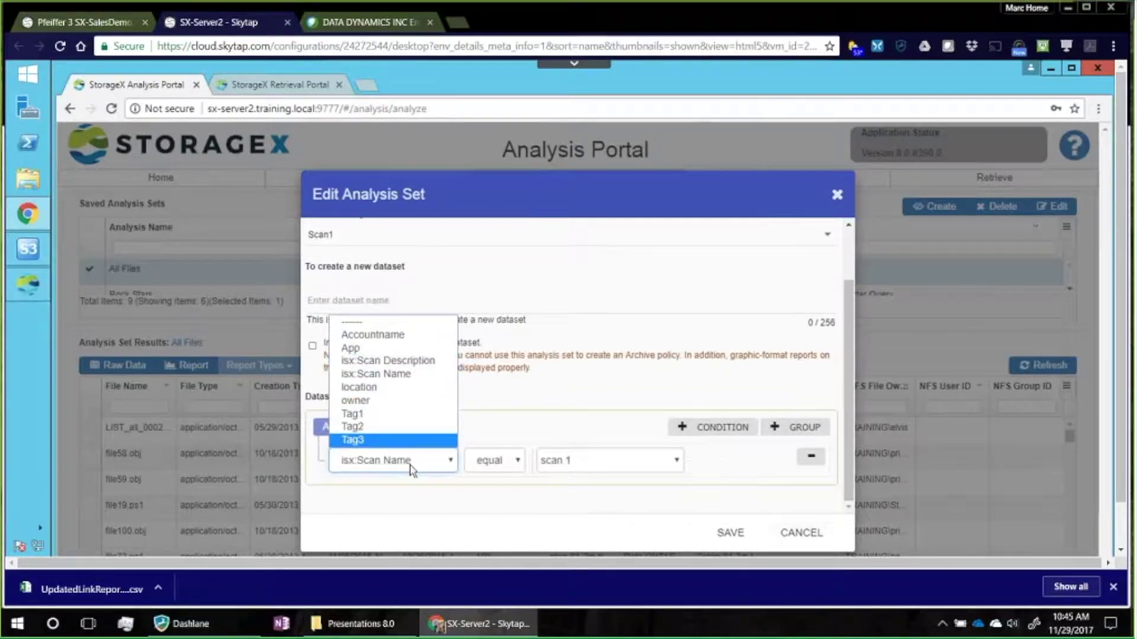
{"action": "left_click", "coordinate": [592, 460]}
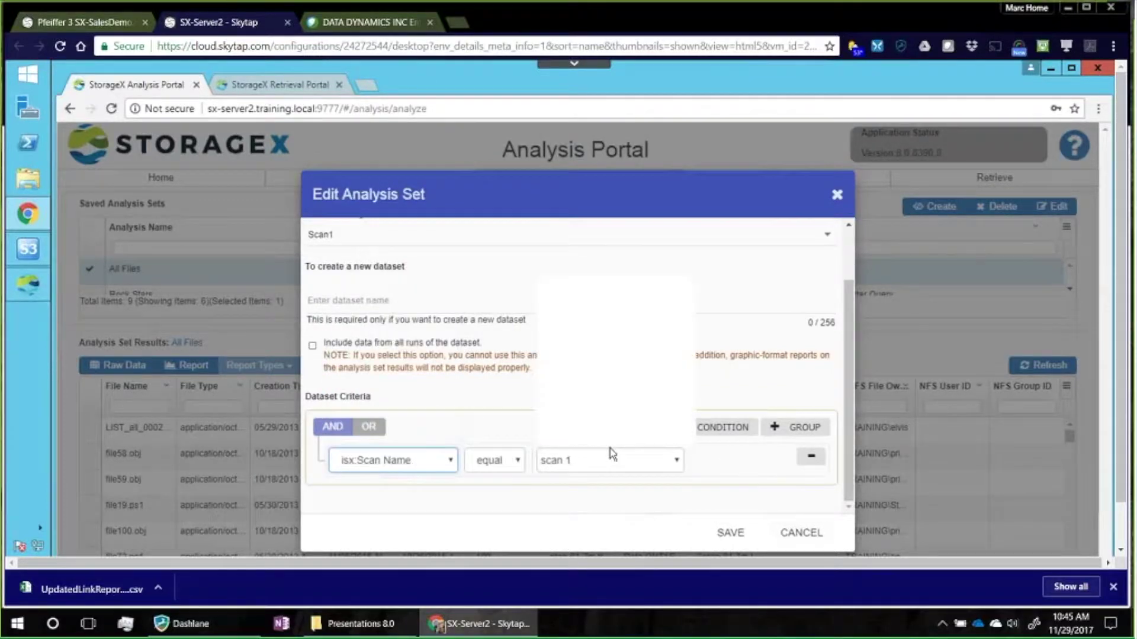
{"action": "left_click", "coordinate": [592, 460]}
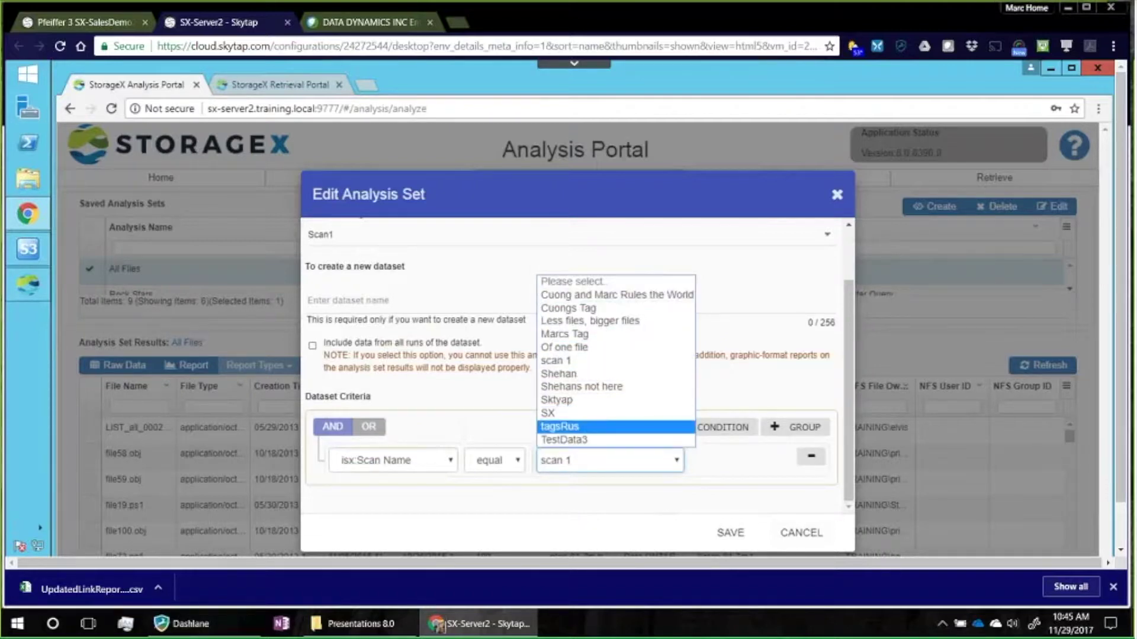
{"action": "left_click", "coordinate": [593, 499]}
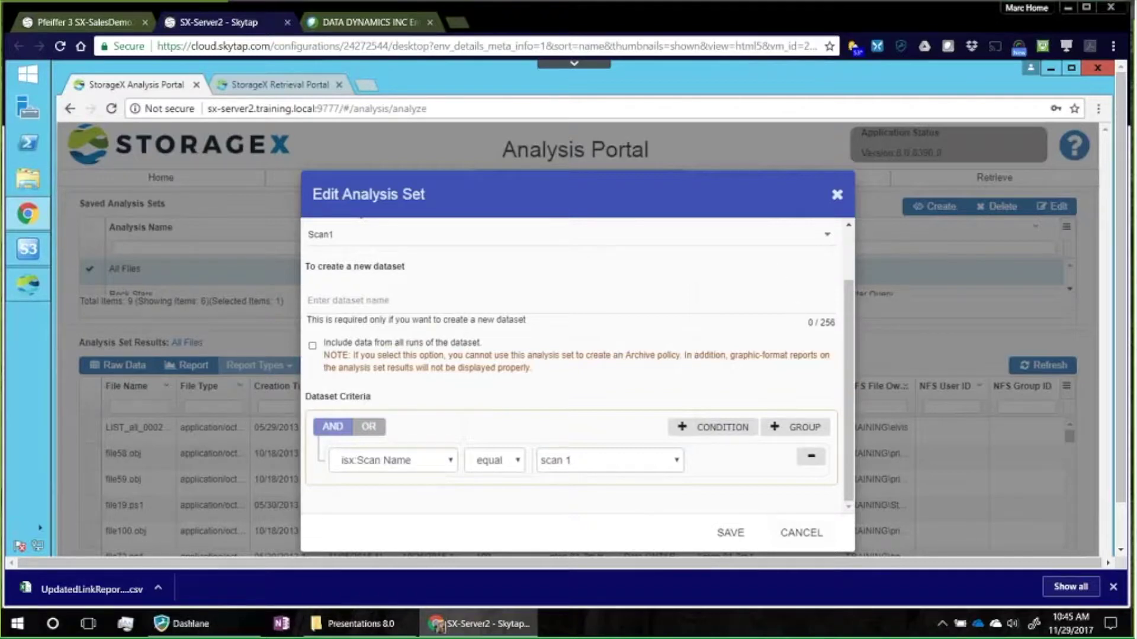
{"action": "left_click_drag", "start_coordinate": [848, 293], "coordinate": [847, 213]}
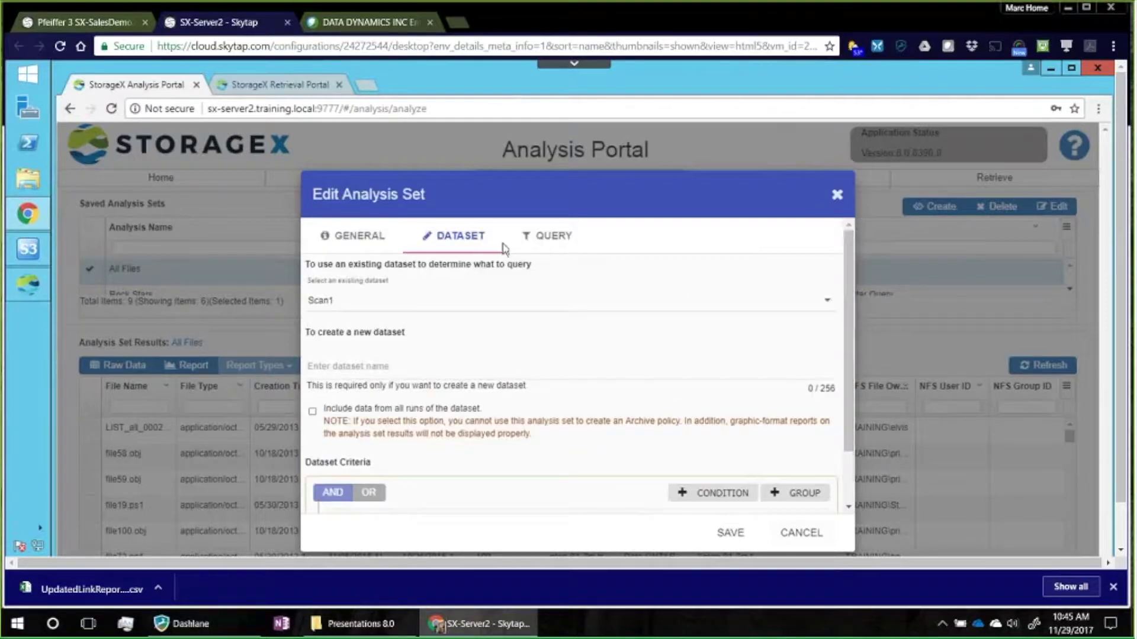
{"action": "left_click", "coordinate": [549, 238]}
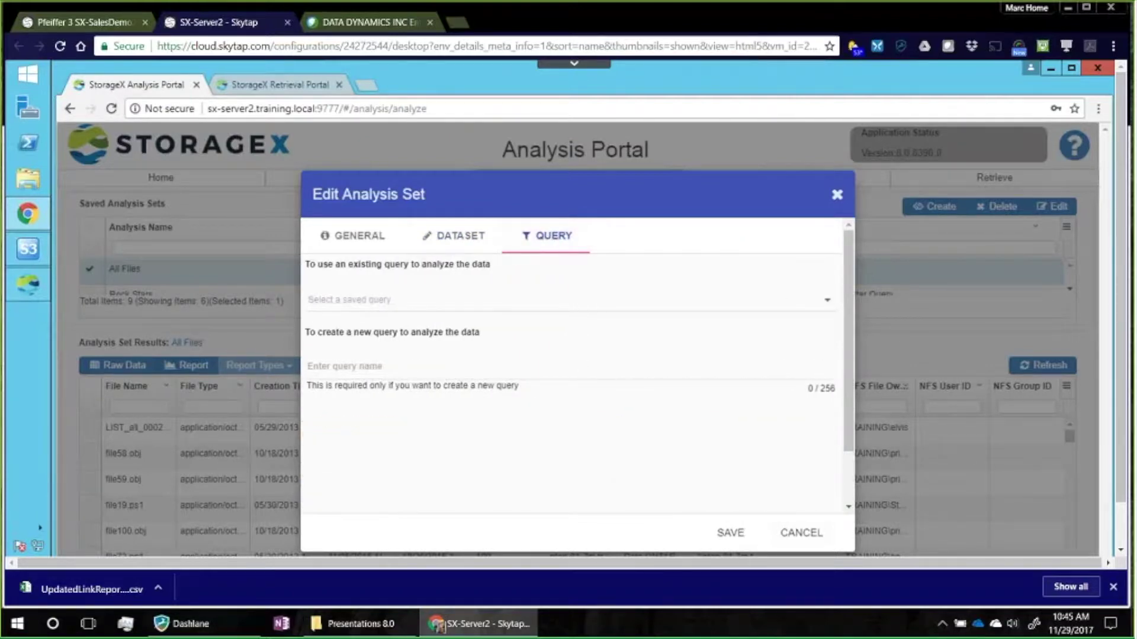
- Close the All Files set without saving and display its results as a report
{"action": "left_click", "coordinate": [796, 534]}
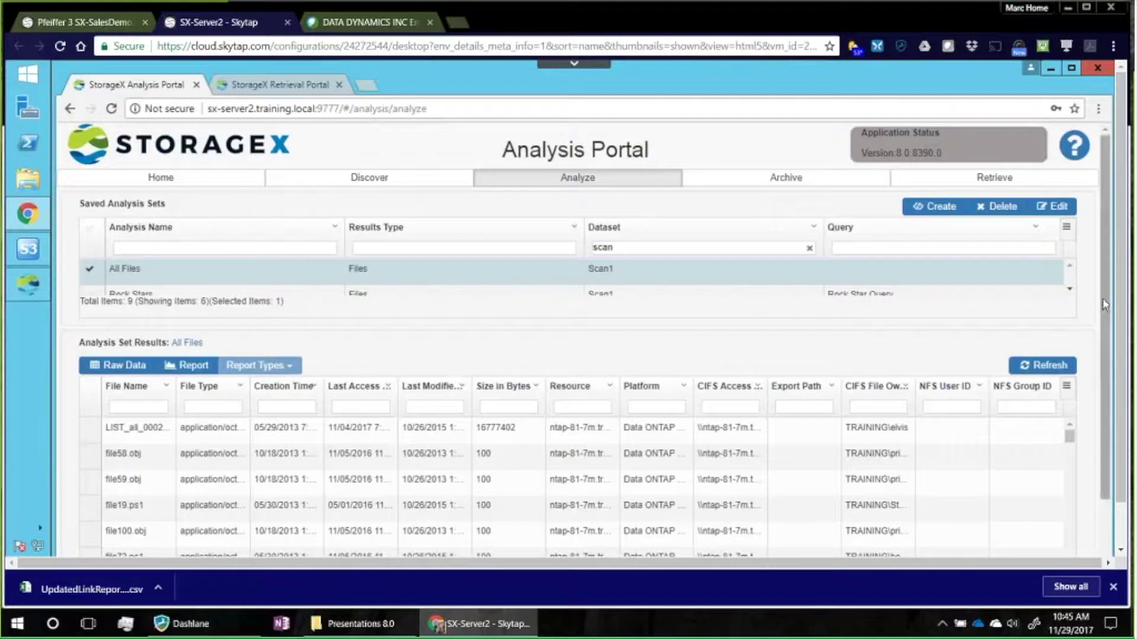
{"action": "scroll", "coordinate": [1105, 320], "scroll_direction": "down", "scroll_amount": 2}
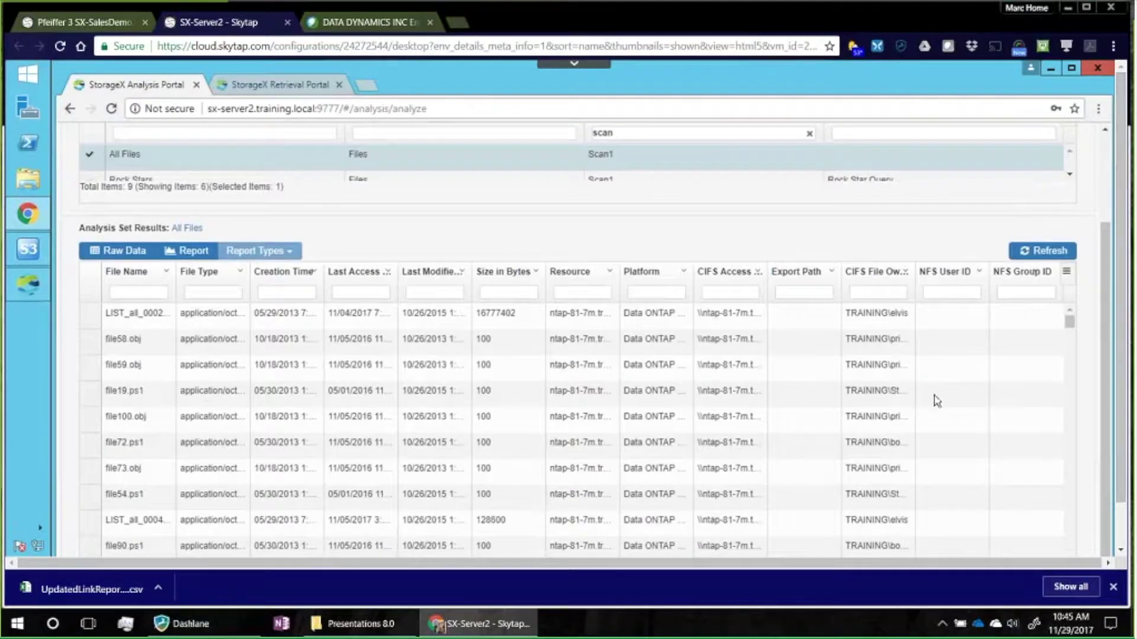
{"action": "left_click", "coordinate": [193, 251]}
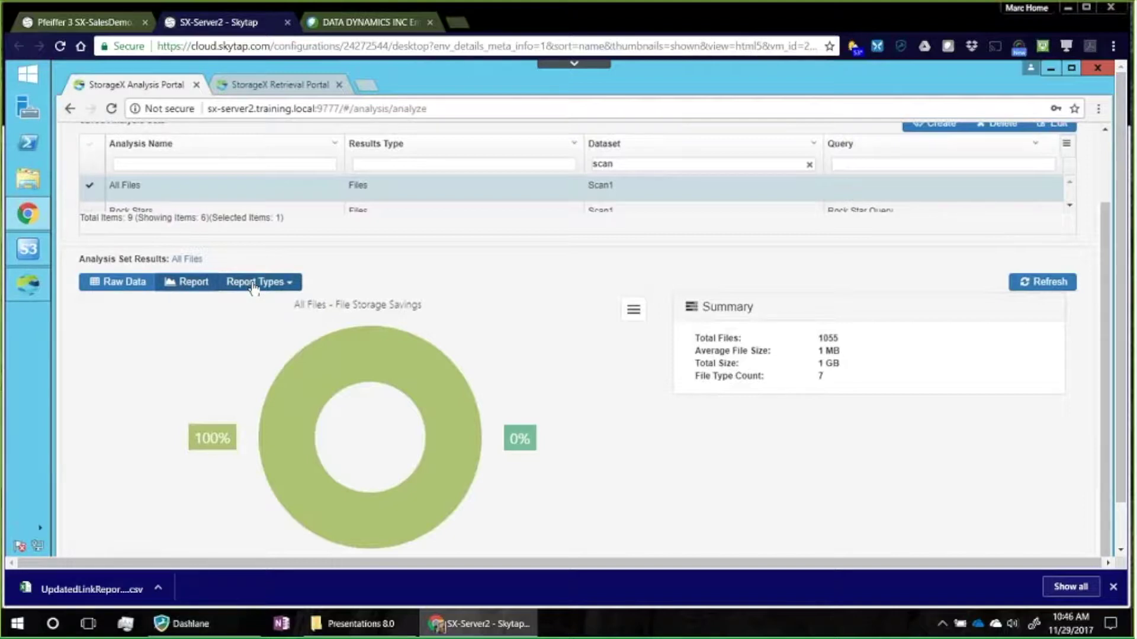
- Show the Activity Analysis report for All Files and inspect file size and count for several age ranges
{"action": "left_click", "coordinate": [285, 288]}
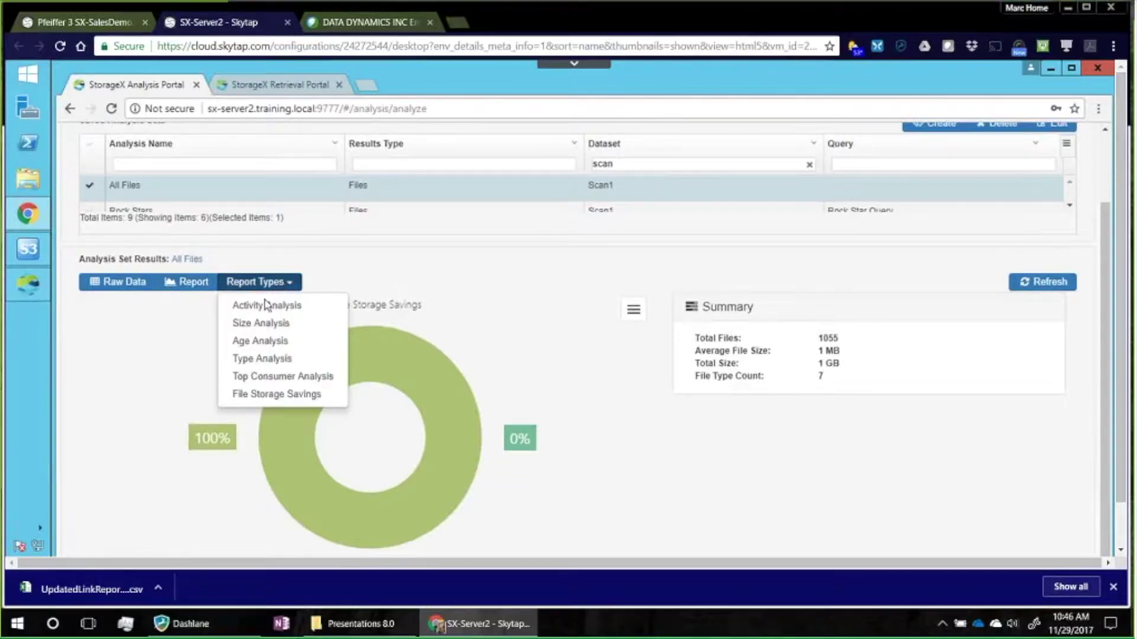
{"action": "left_click", "coordinate": [264, 306]}
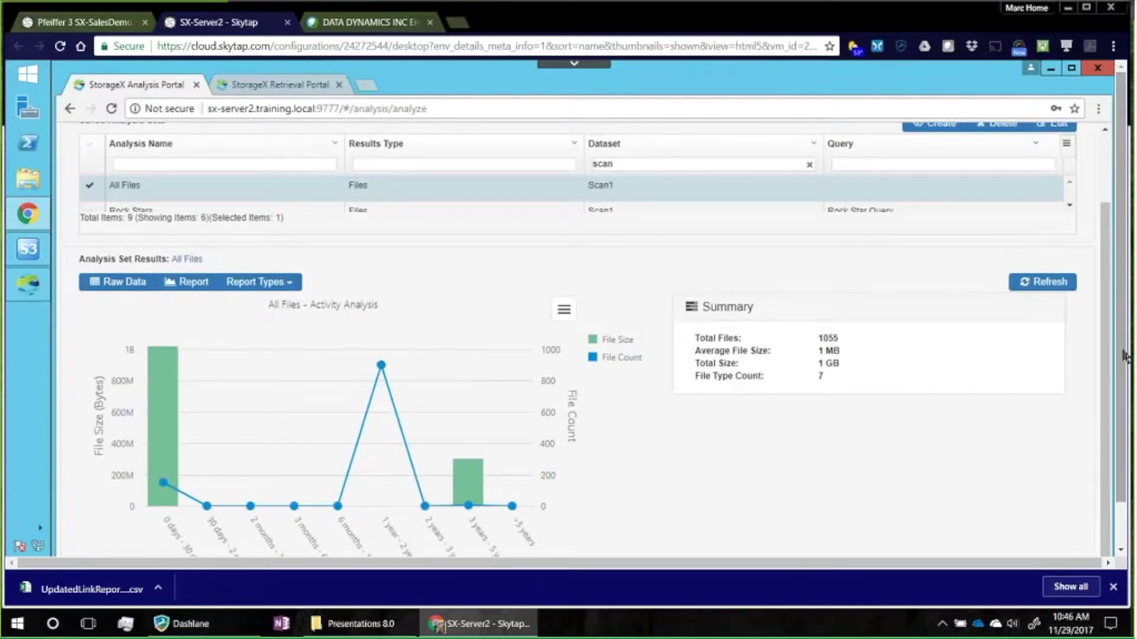
{"action": "scroll", "coordinate": [1124, 355], "scroll_direction": "down", "scroll_amount": 1}
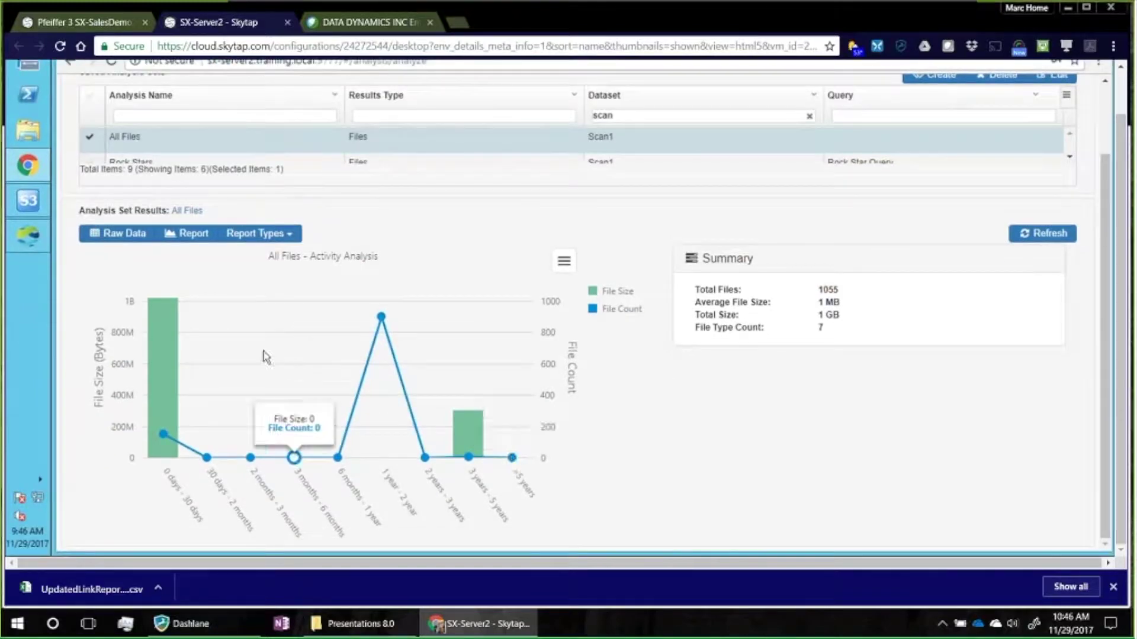
{"action": "mouse_move", "coordinate": [381, 320]}
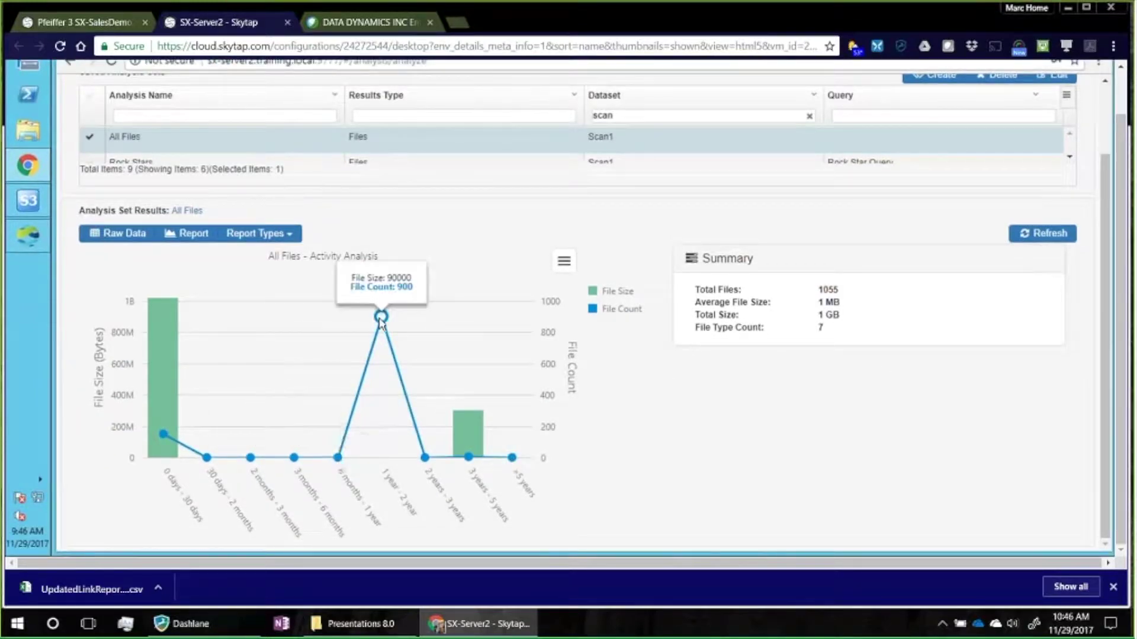
{"action": "mouse_move", "coordinate": [178, 320]}
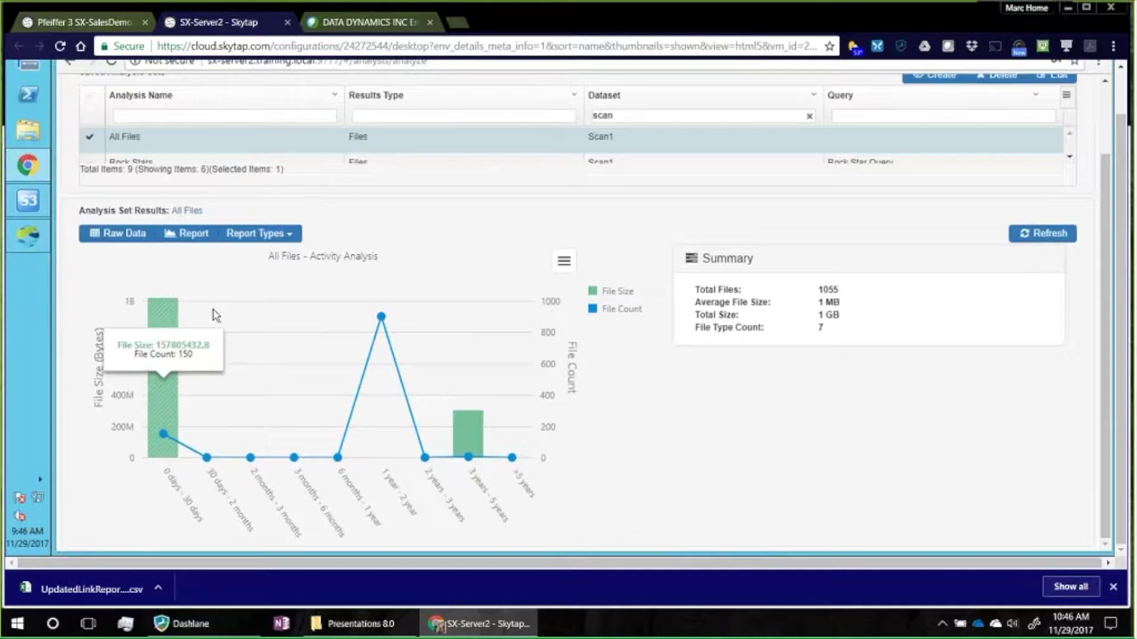
{"action": "mouse_move", "coordinate": [479, 426]}
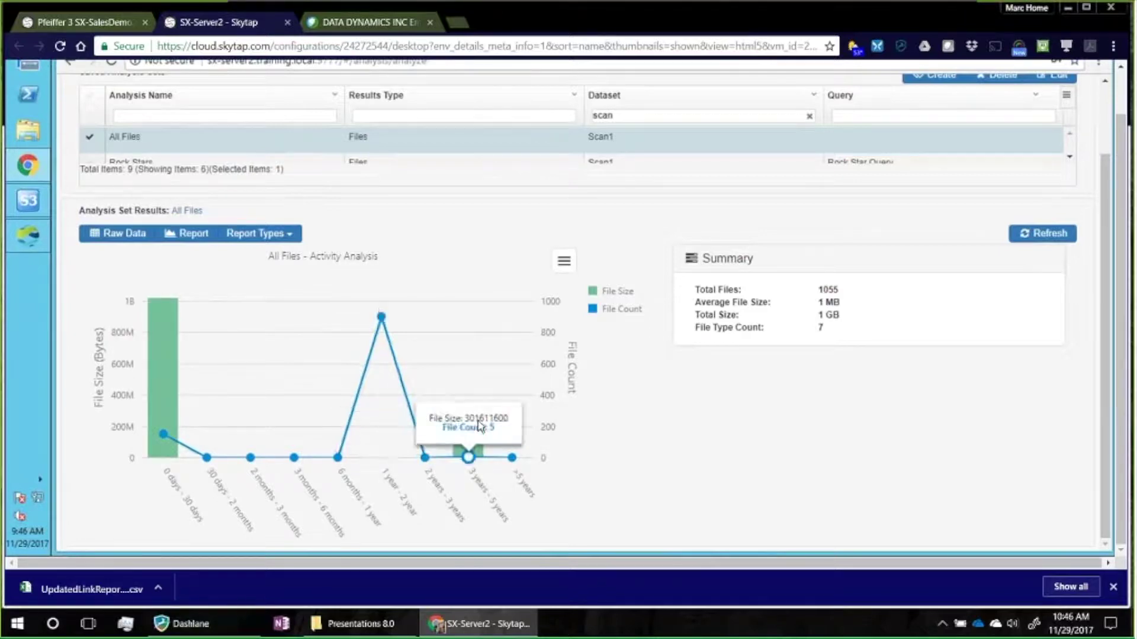
- View the Size Analysis, Age Analysis and Top Consumer Analysis reports for the All Files set
{"action": "left_click", "coordinate": [283, 234]}
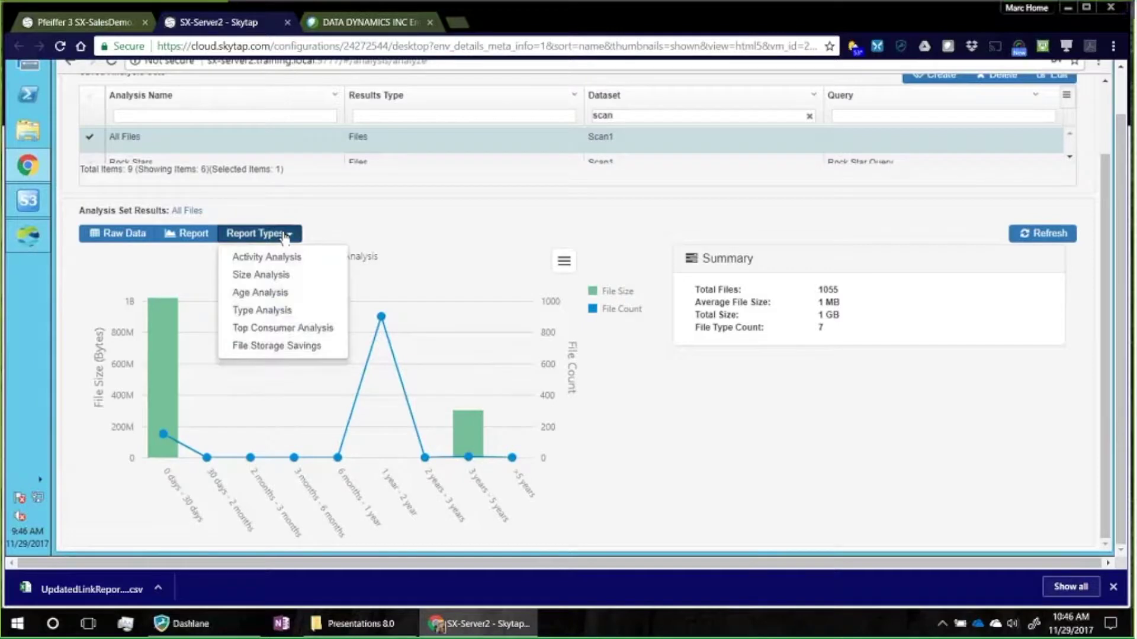
{"action": "left_click", "coordinate": [271, 276]}
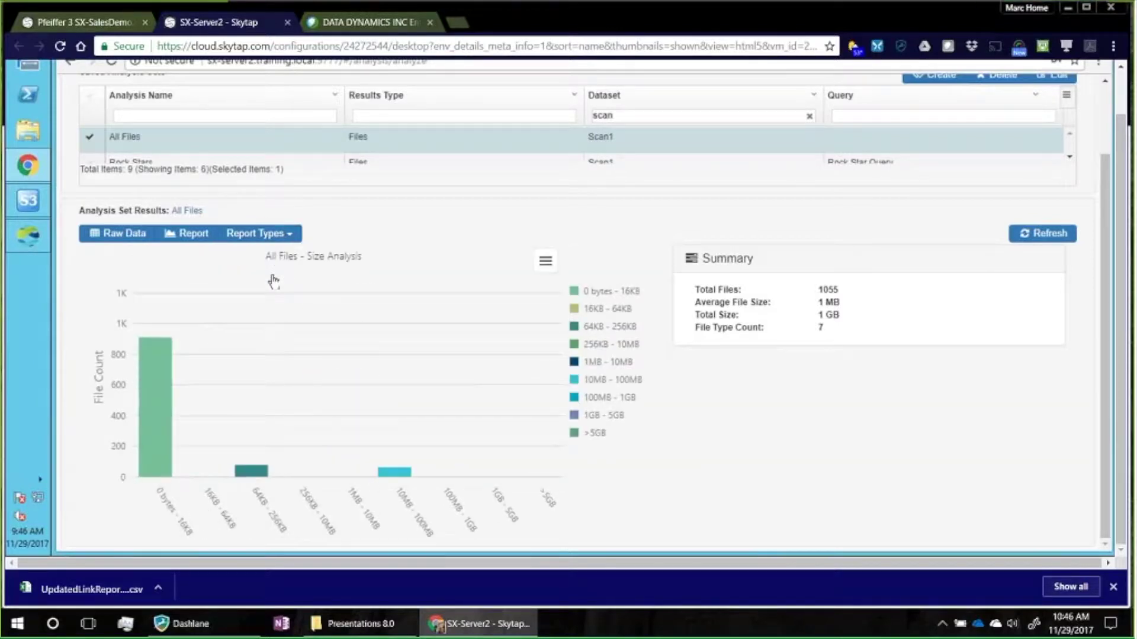
{"action": "left_click", "coordinate": [279, 234]}
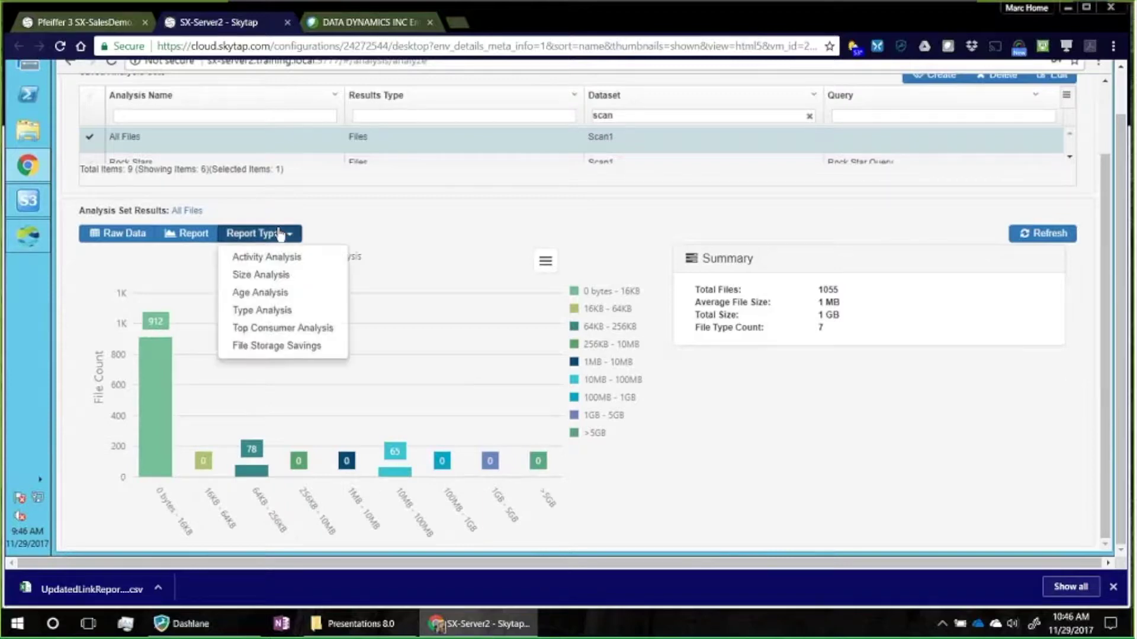
{"action": "left_click", "coordinate": [273, 293]}
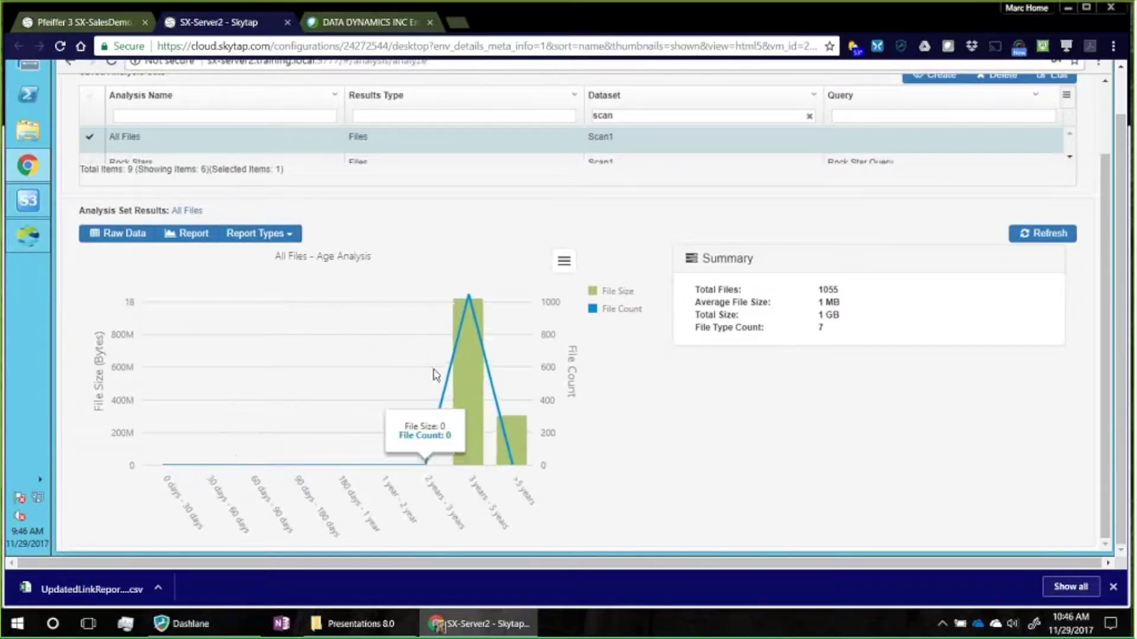
{"action": "left_click", "coordinate": [256, 233]}
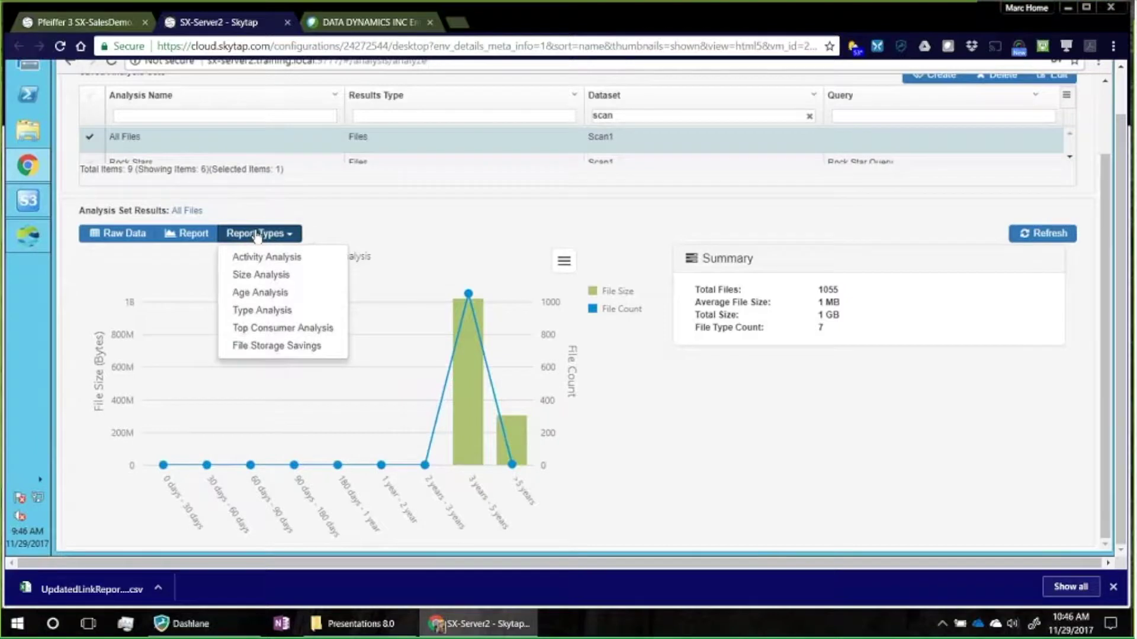
{"action": "left_click", "coordinate": [262, 326]}
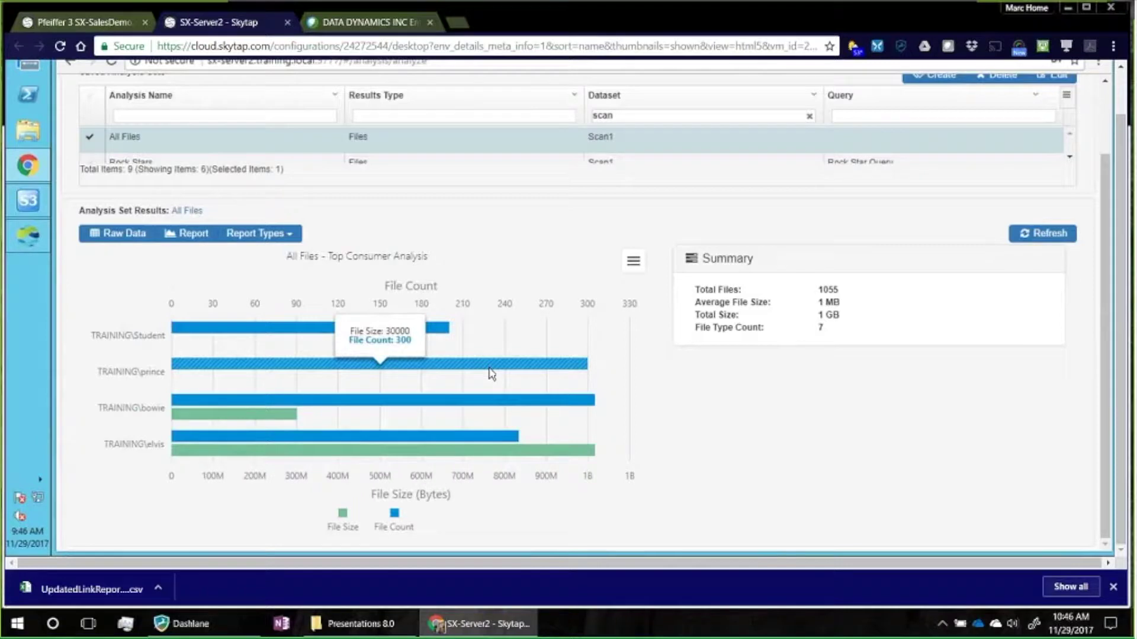
- Select the Rock Stars analysis set instead of All Files and open it for editing
{"action": "left_click_drag", "start_coordinate": [1107, 363], "coordinate": [1120, 261]}
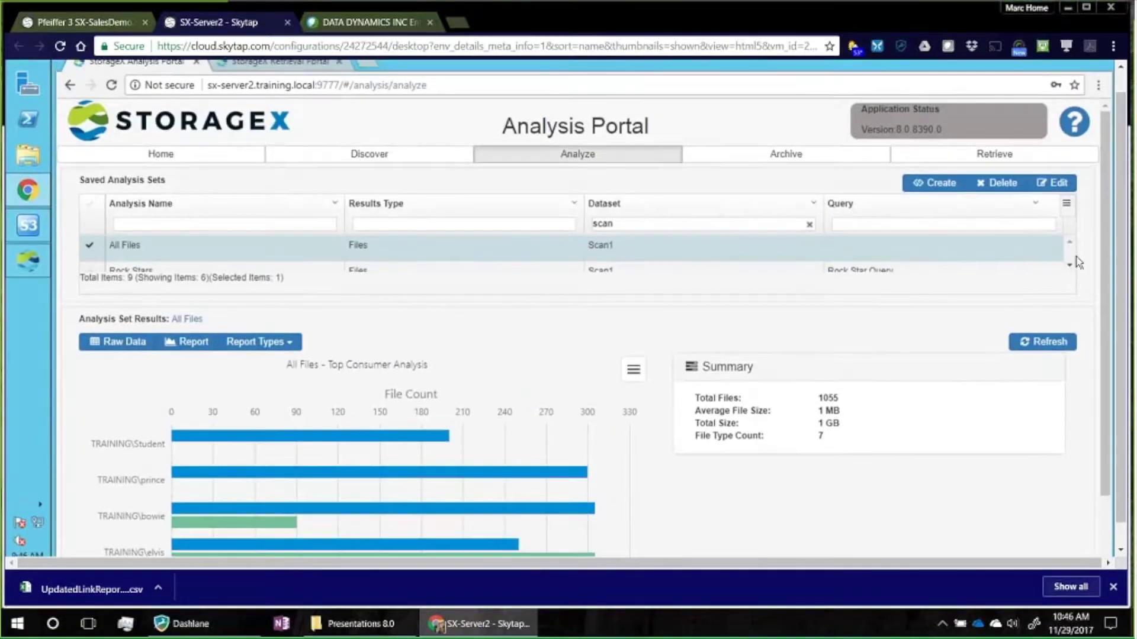
{"action": "left_click", "coordinate": [1070, 267]}
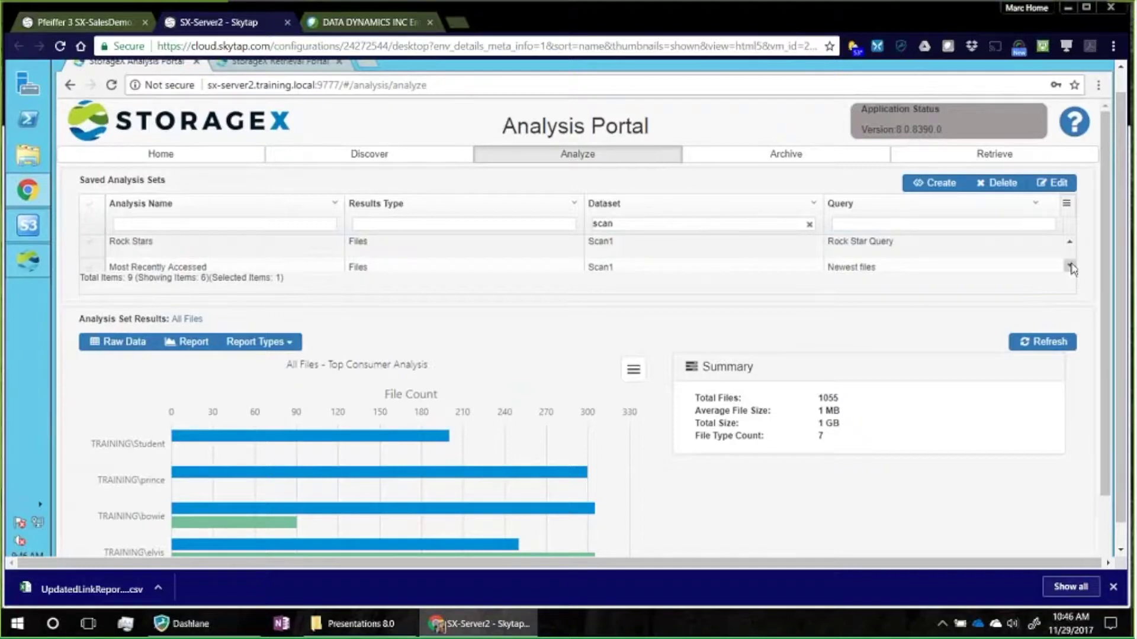
{"action": "left_click", "coordinate": [91, 243]}
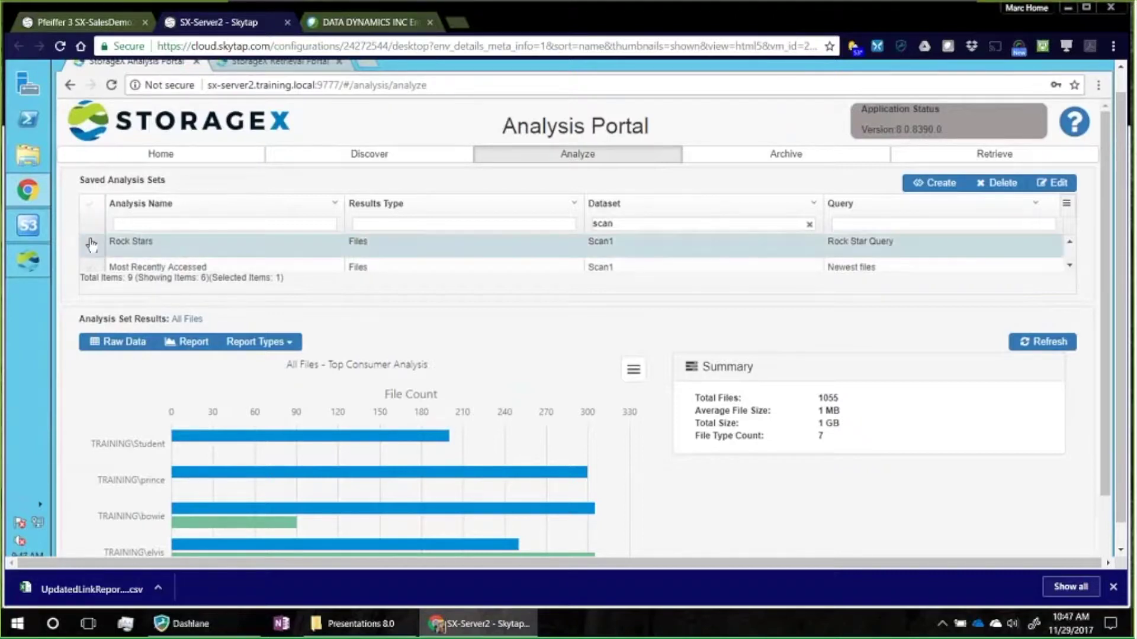
{"action": "left_click", "coordinate": [1057, 185]}
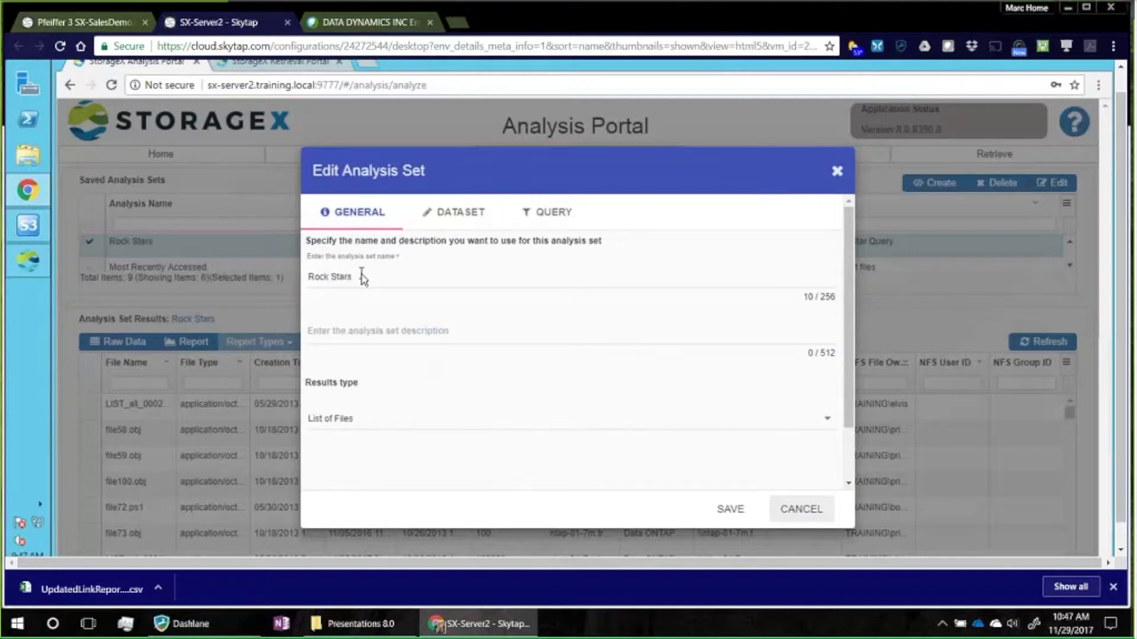
- Review the Rock Stars set's dataset criteria and its owner-based query conditions, and close it without saving
{"action": "left_click", "coordinate": [470, 214]}
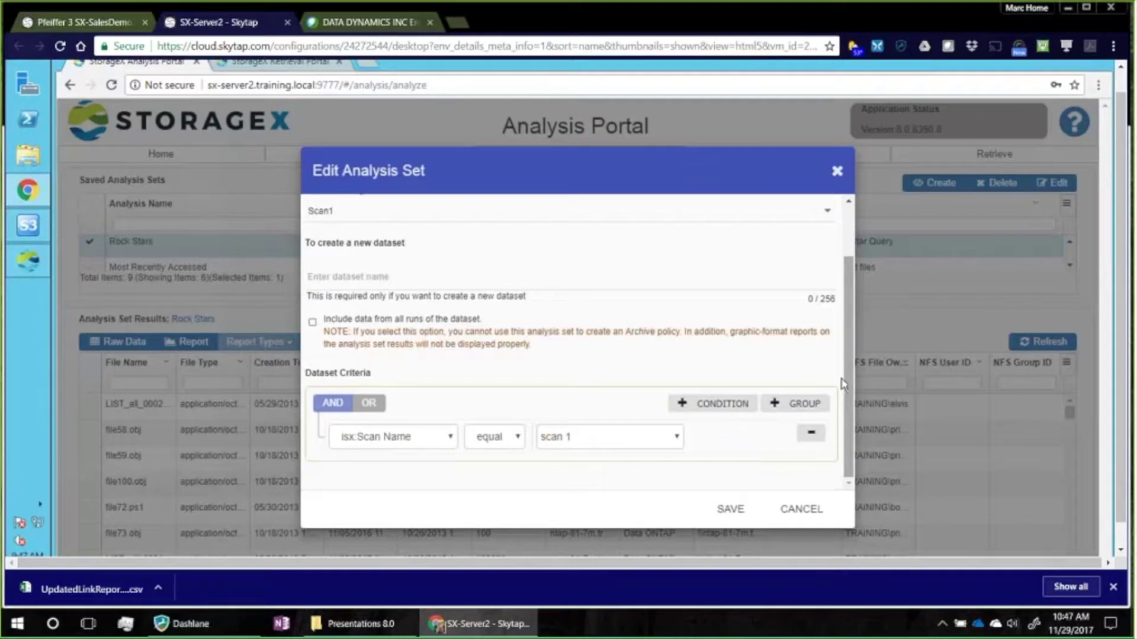
{"action": "scroll", "coordinate": [848, 453], "scroll_direction": "up", "scroll_amount": 2}
{"action": "left_click", "coordinate": [557, 219]}
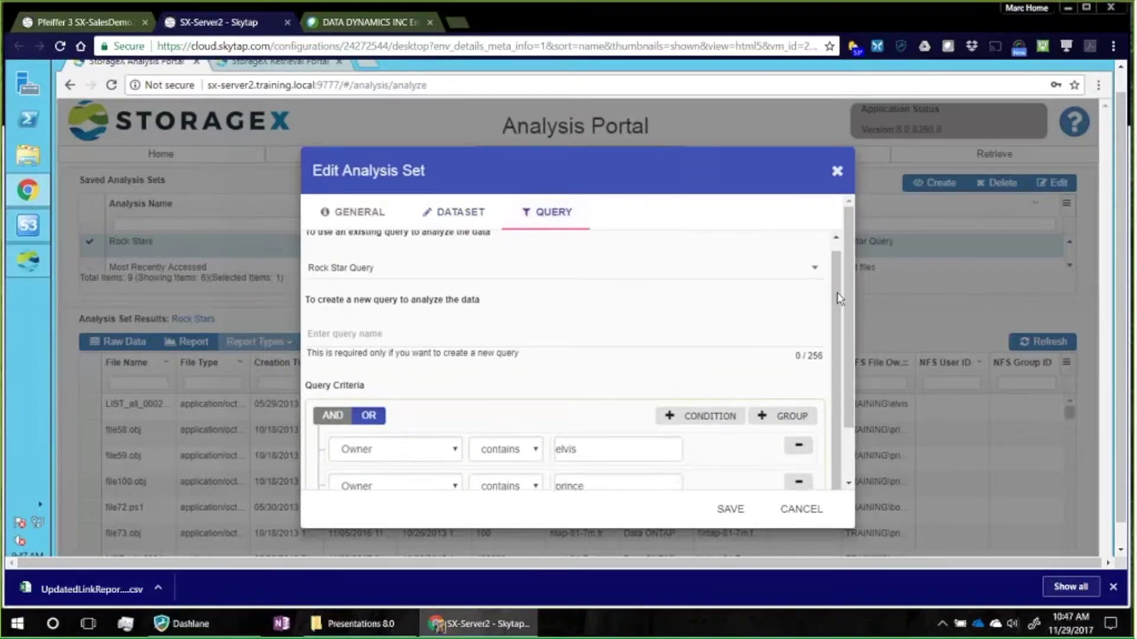
{"action": "scroll", "coordinate": [841, 414], "scroll_direction": "down", "scroll_amount": 1}
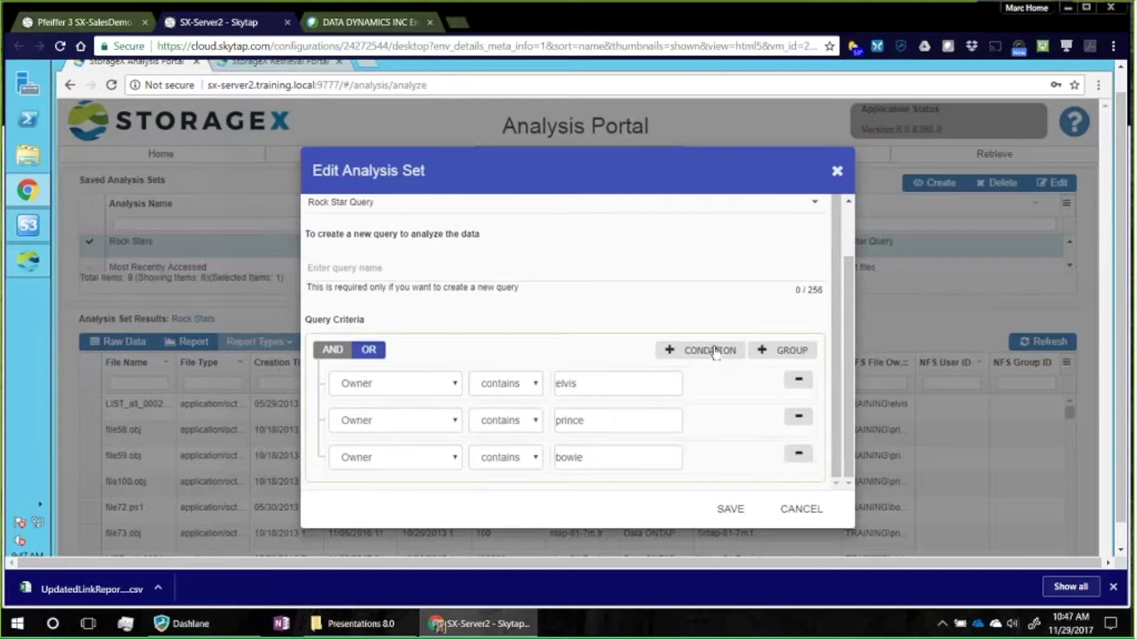
{"action": "left_click", "coordinate": [813, 512]}
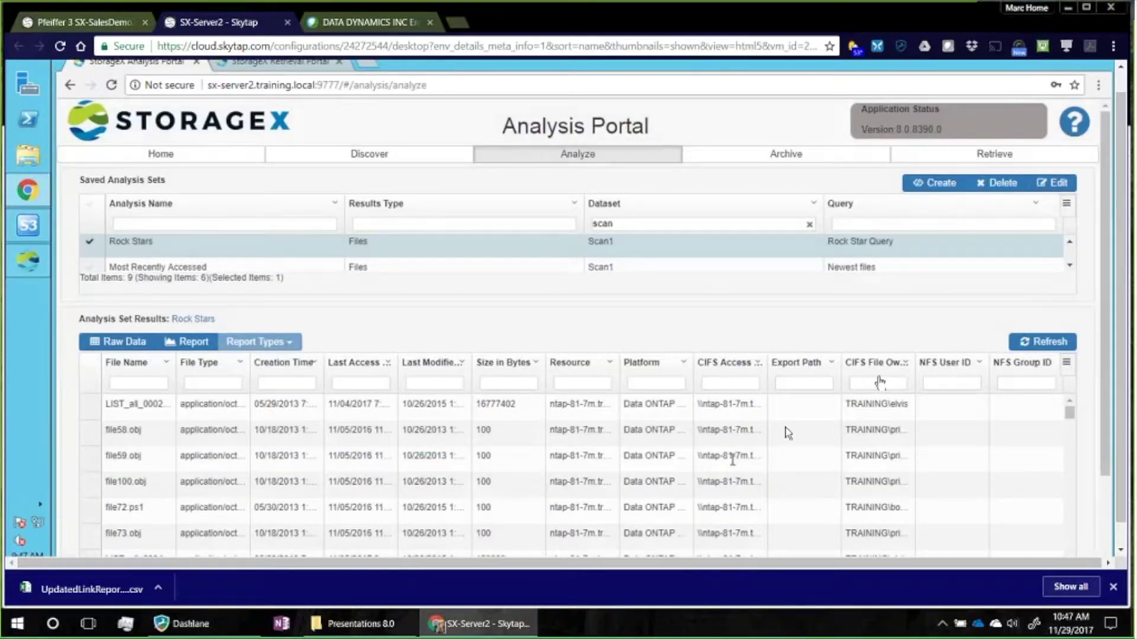
- Filter the Rock Stars results by CIFS file owner "bowie" with that column widened, and check the available export options
{"action": "left_click", "coordinate": [875, 384]}
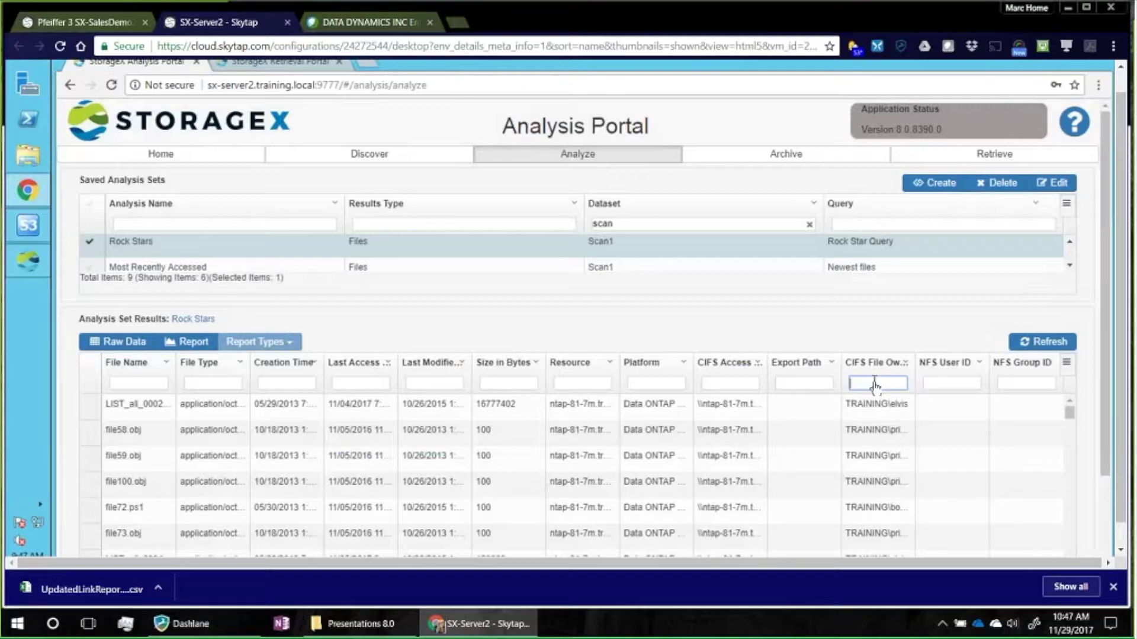
{"action": "type", "text": "bowie"}
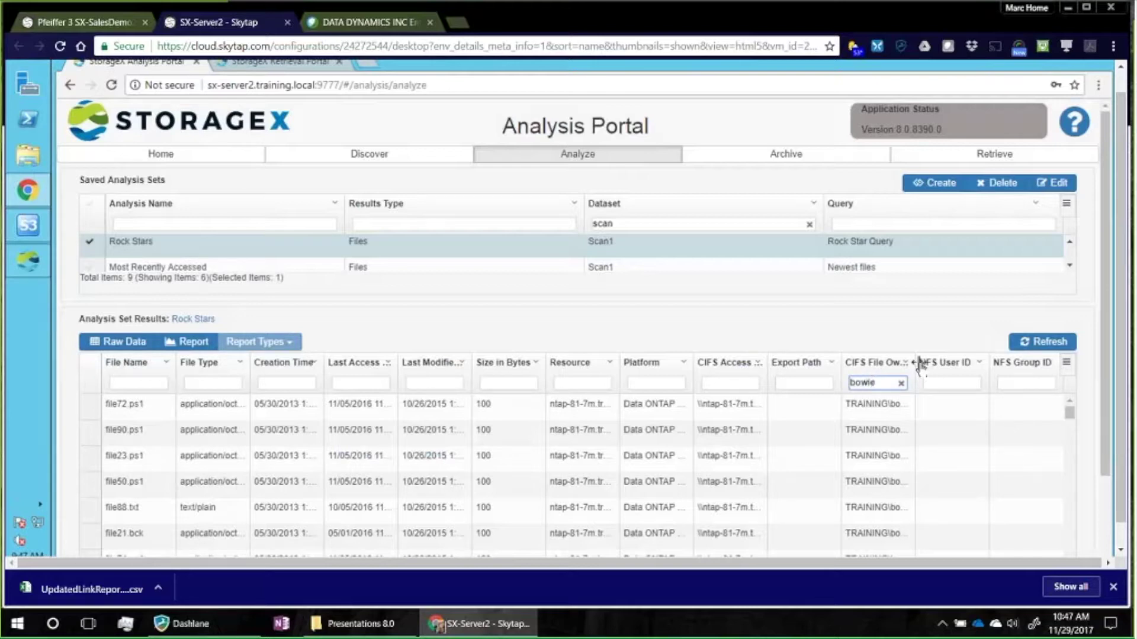
{"action": "left_click_drag", "start_coordinate": [915, 363], "coordinate": [950, 364]}
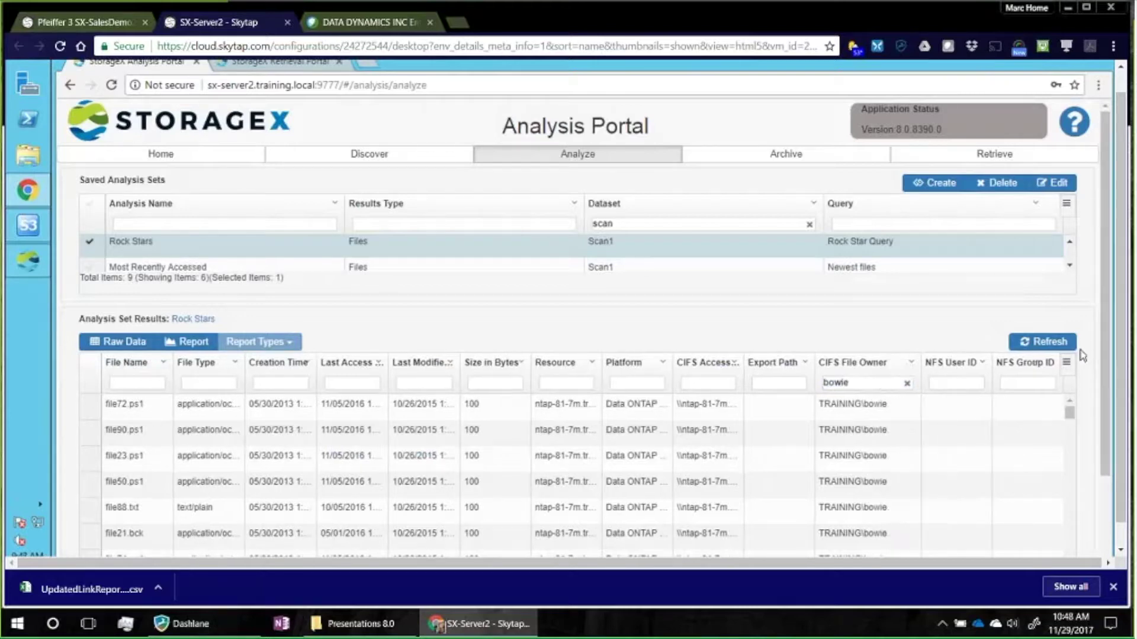
{"action": "left_click", "coordinate": [1066, 362]}
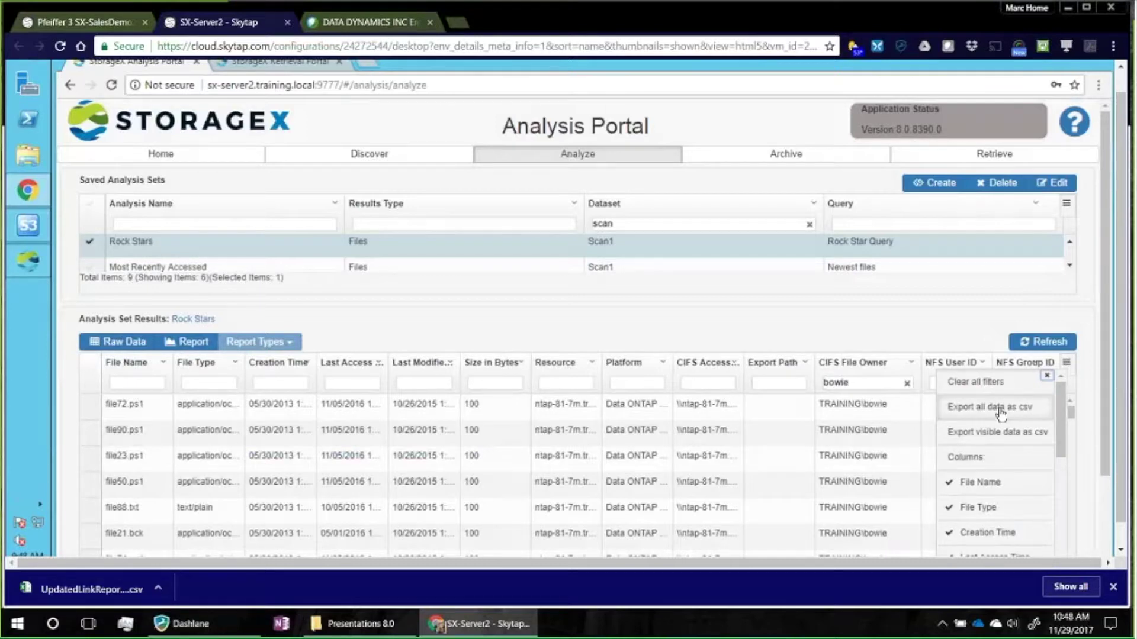
{"action": "left_click", "coordinate": [501, 326]}
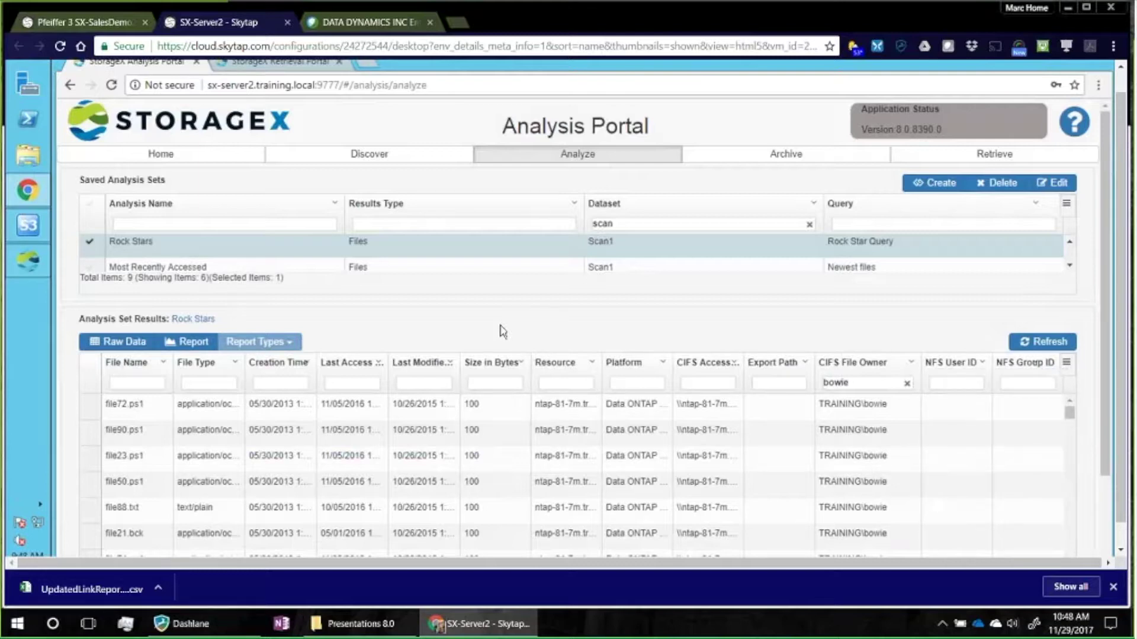
- Display the Rock Stars results as a report and examine the File Storage Savings chart
{"action": "left_click", "coordinate": [190, 343]}
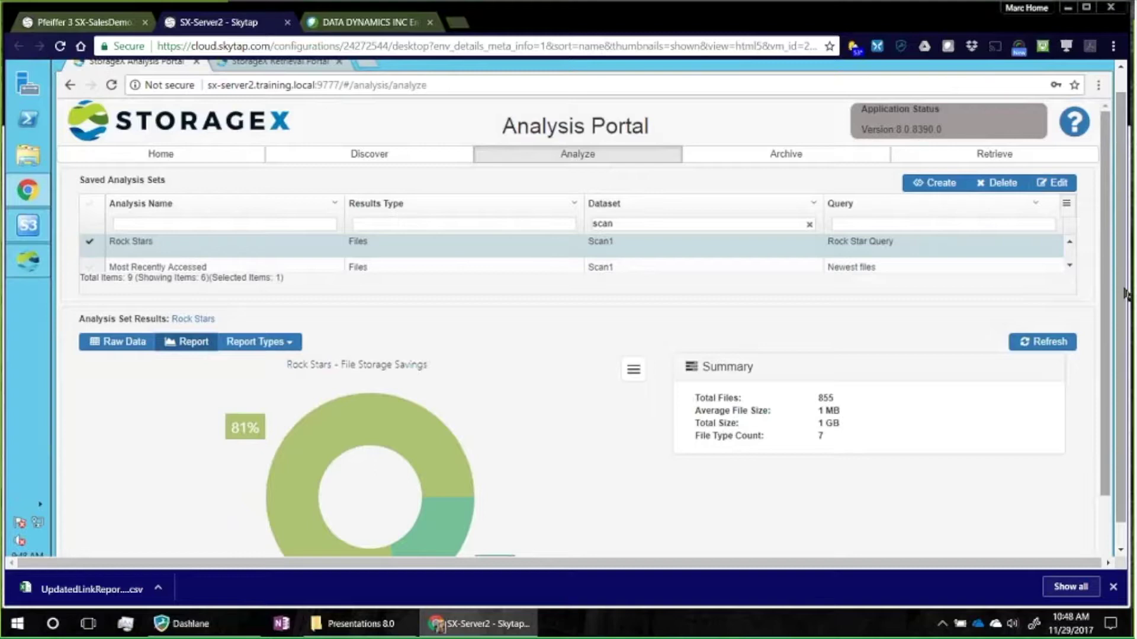
{"action": "scroll", "coordinate": [1111, 470], "scroll_direction": "down", "scroll_amount": 1}
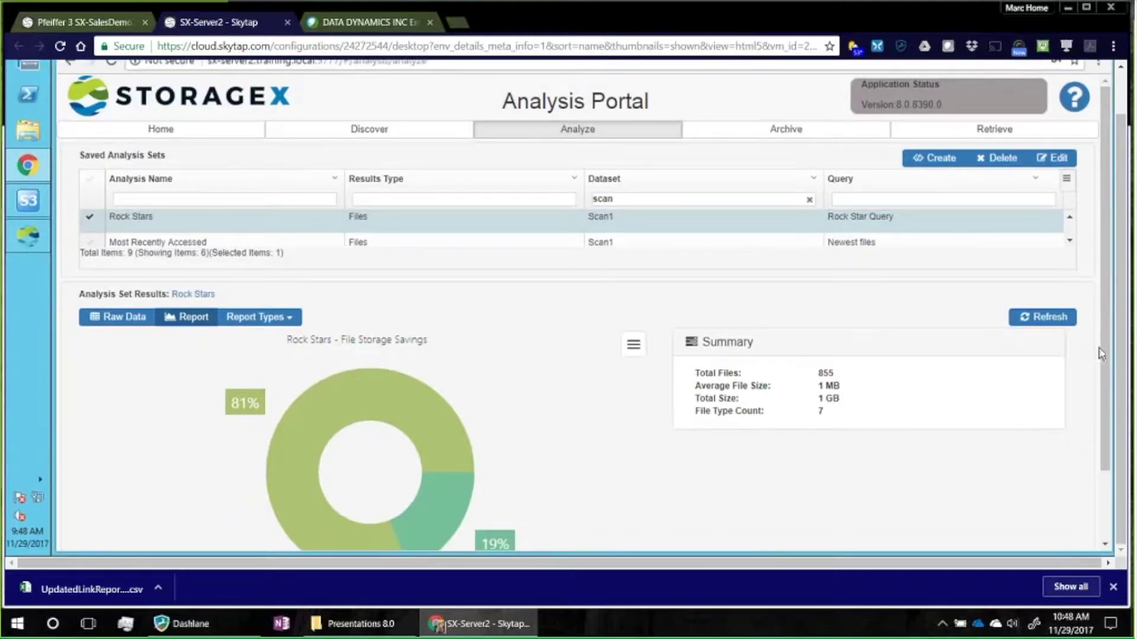
{"action": "scroll", "coordinate": [1114, 453], "scroll_direction": "down", "scroll_amount": 3}
{"action": "mouse_move", "coordinate": [381, 341]}
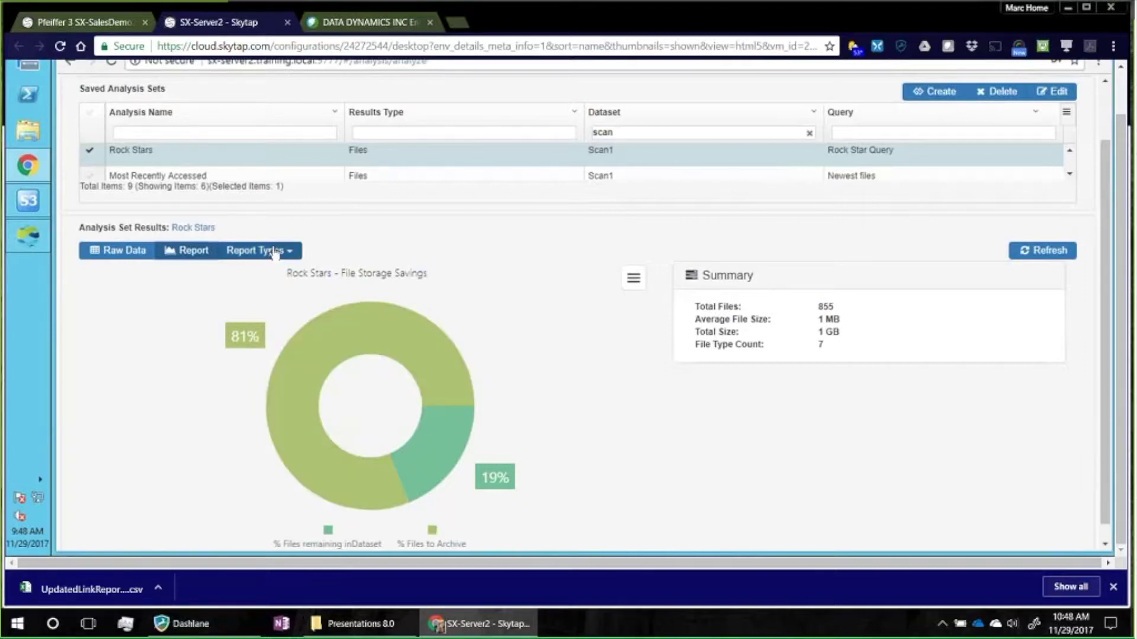
- Display the Size Analysis and Age Analysis reports for the Rock Stars analysis set
{"action": "left_click", "coordinate": [274, 252]}
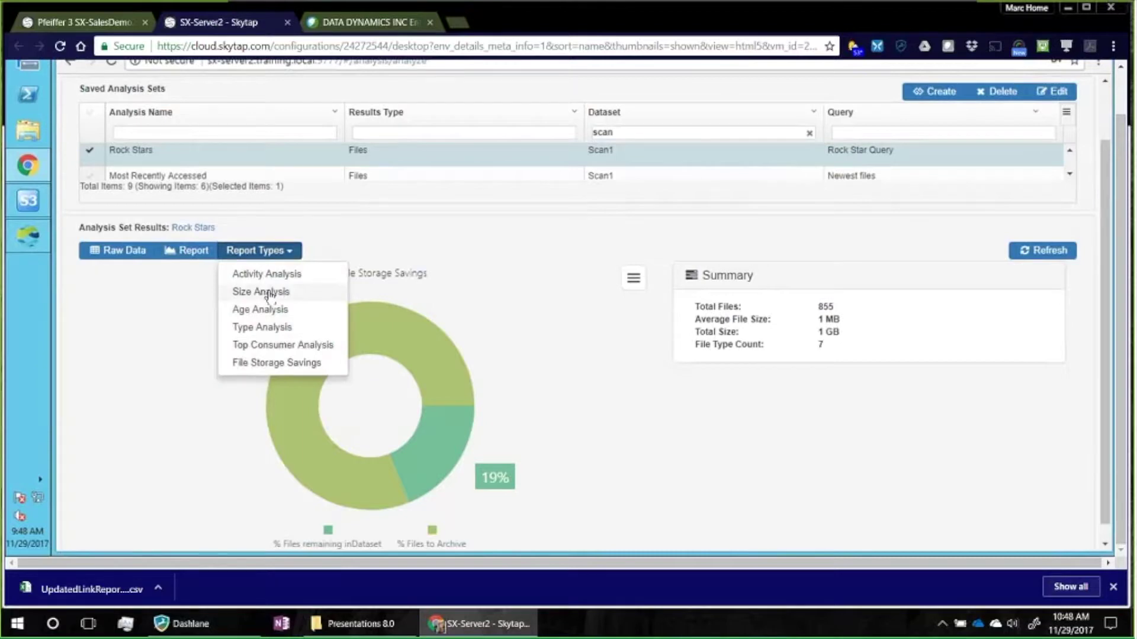
{"action": "left_click", "coordinate": [270, 292]}
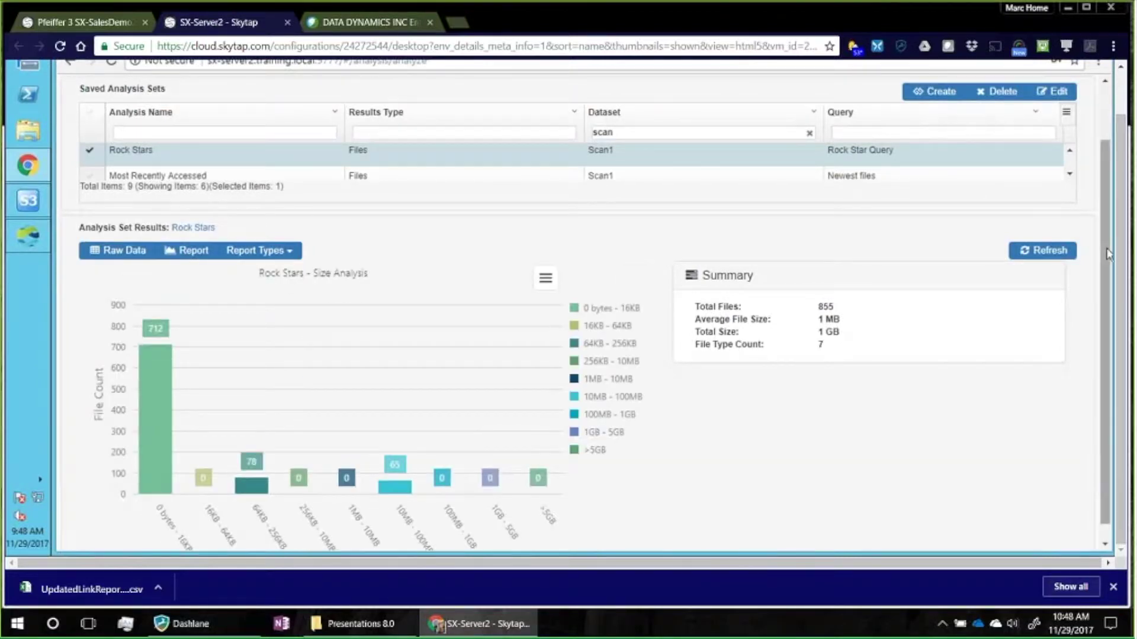
{"action": "scroll", "coordinate": [1098, 293], "scroll_direction": "down", "scroll_amount": 1}
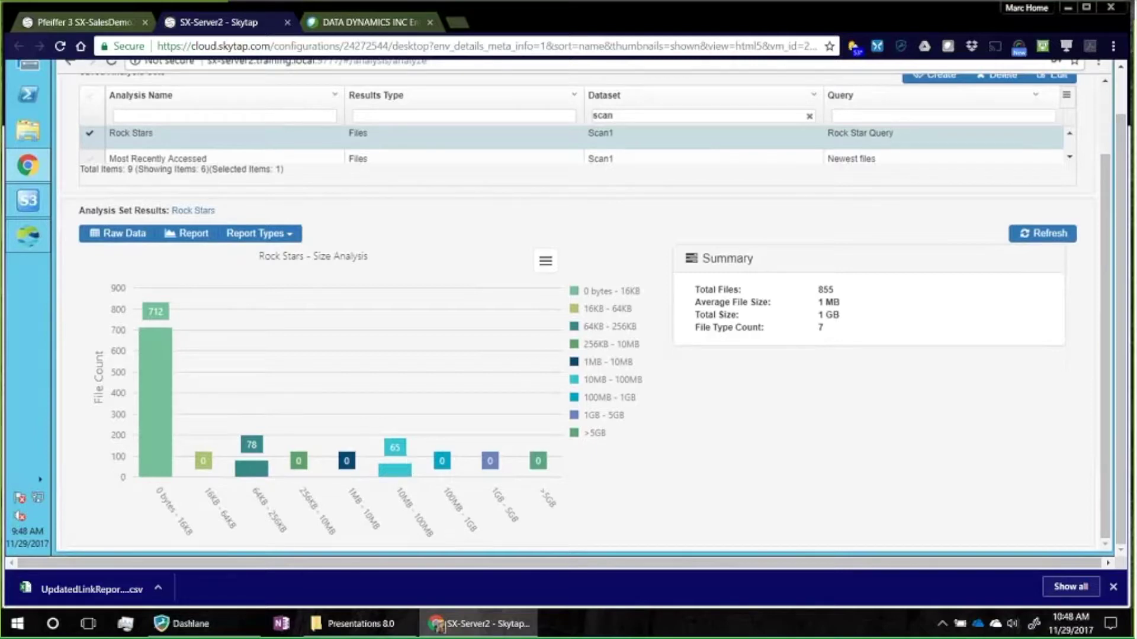
{"action": "left_click", "coordinate": [279, 236]}
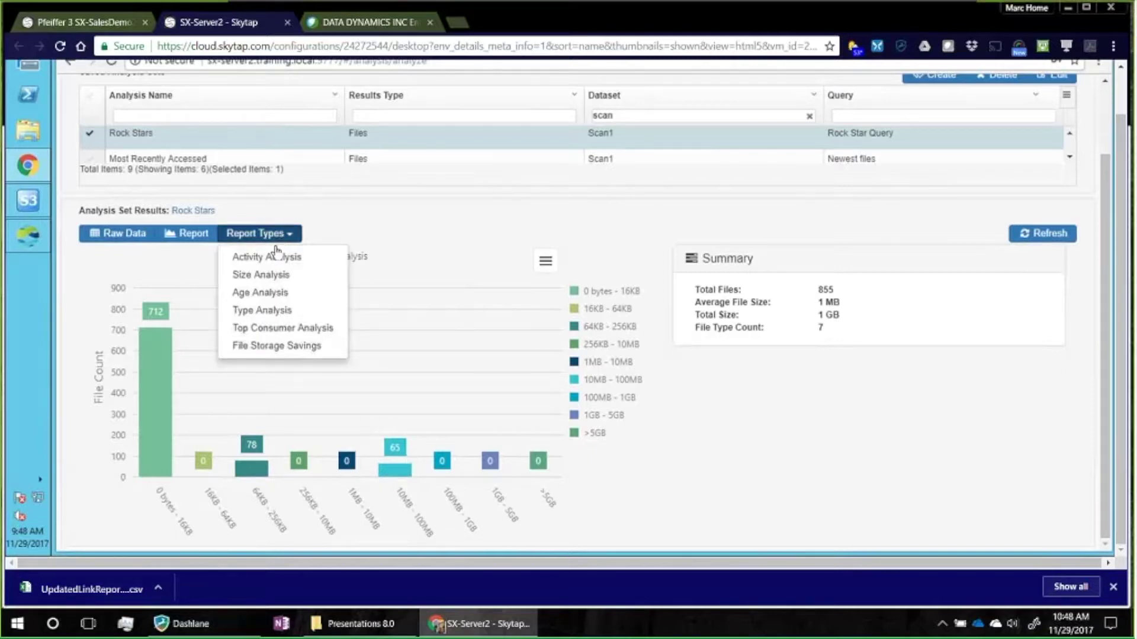
{"action": "left_click", "coordinate": [260, 293]}
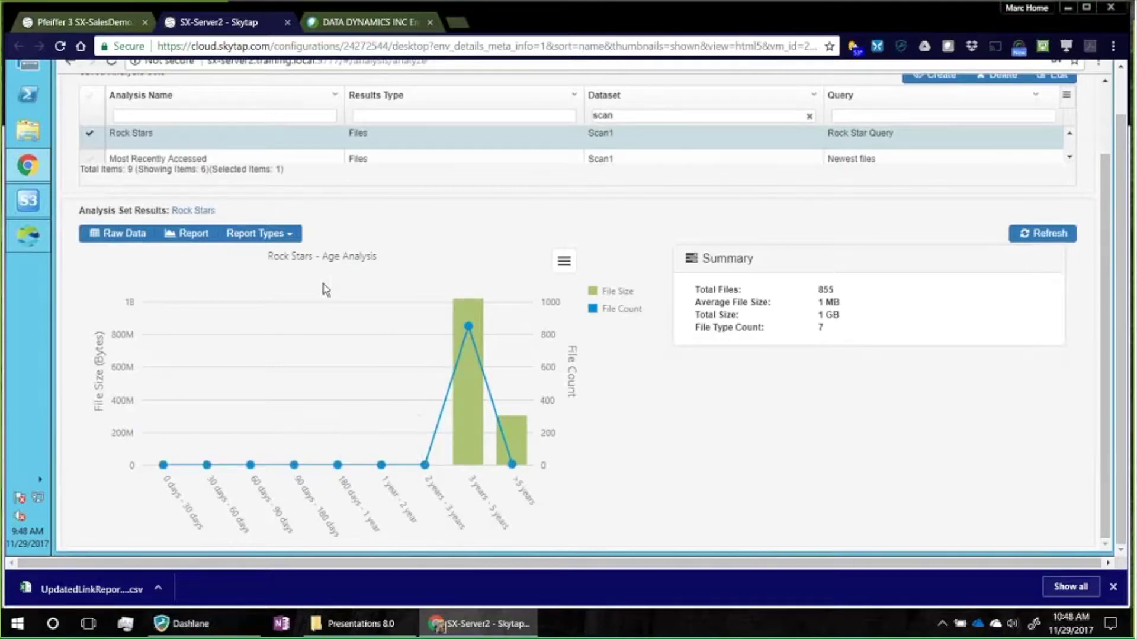
- Display the Rock Stars Top Consumer Analysis and Activity Analysis reports and inspect the file size and count data in their charts
{"action": "left_click", "coordinate": [261, 236]}
{"action": "left_click", "coordinate": [283, 327]}
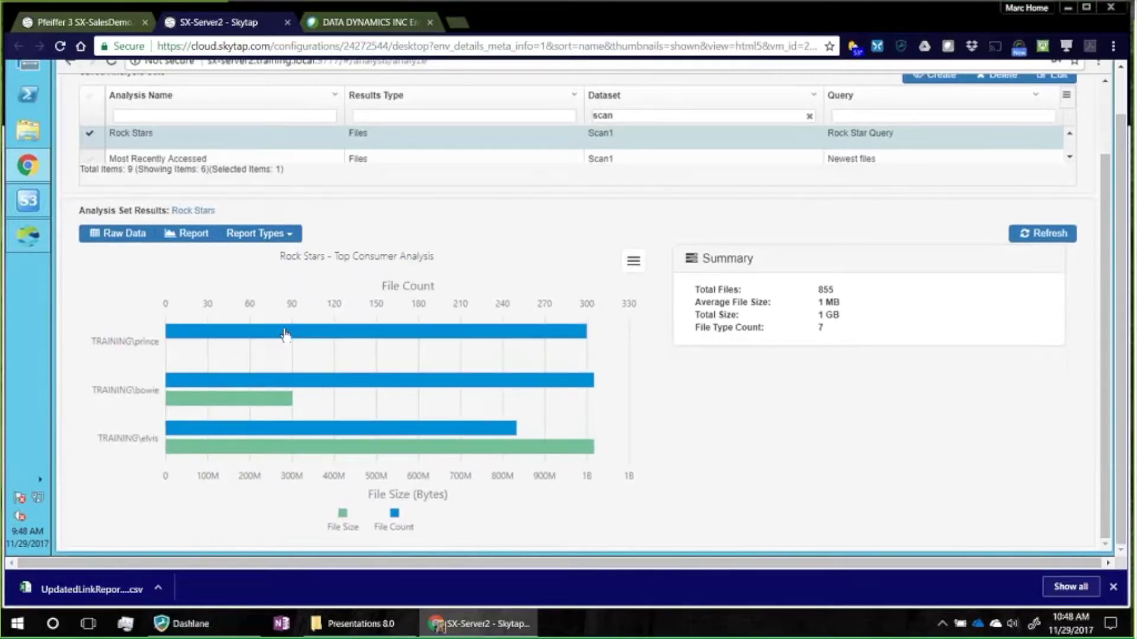
{"action": "mouse_move", "coordinate": [289, 443]}
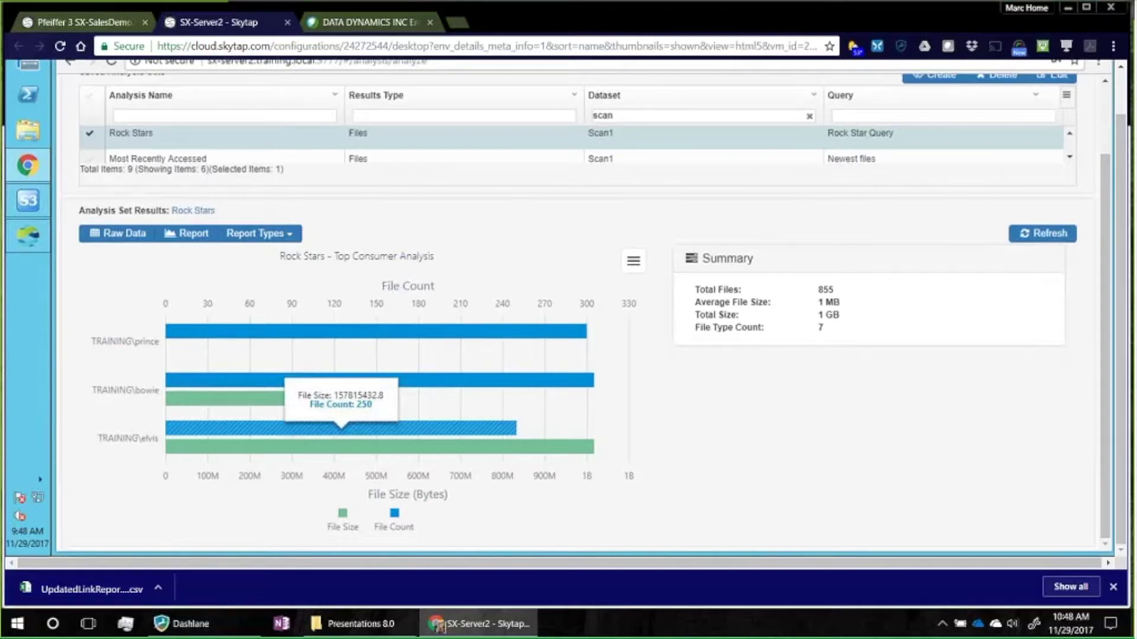
{"action": "left_click", "coordinate": [291, 239]}
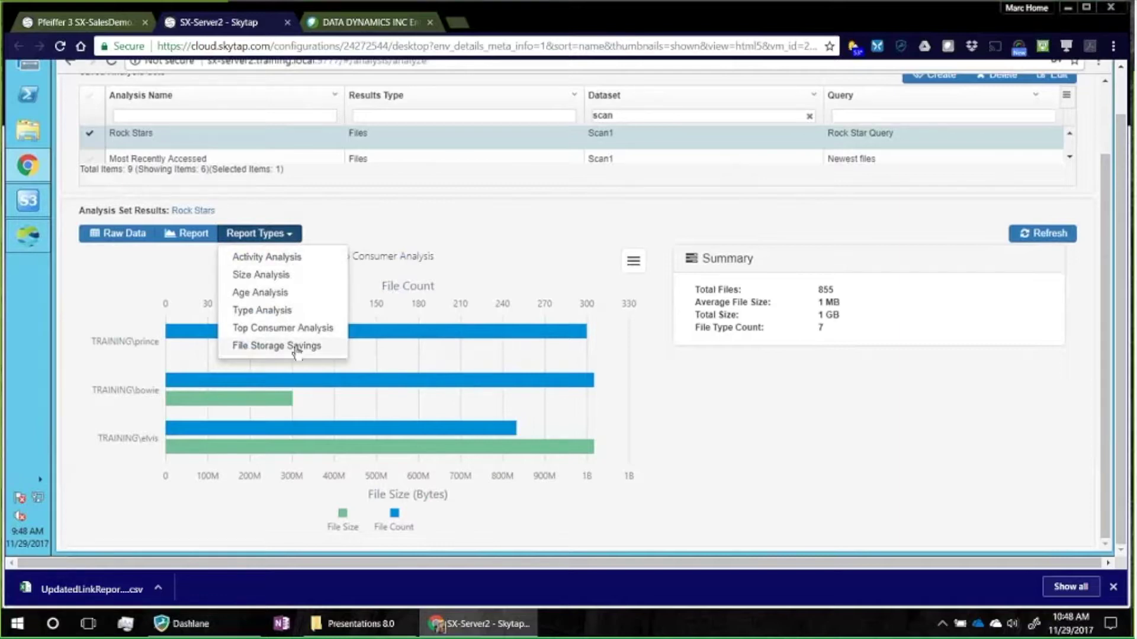
{"action": "left_click", "coordinate": [260, 257]}
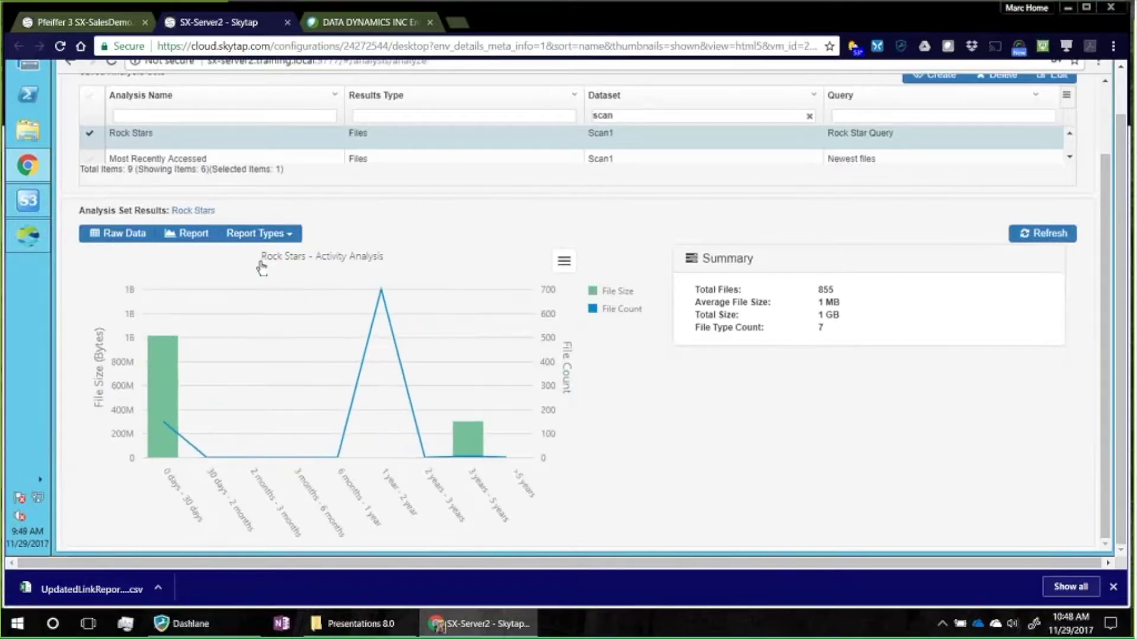
{"action": "mouse_move", "coordinate": [176, 403]}
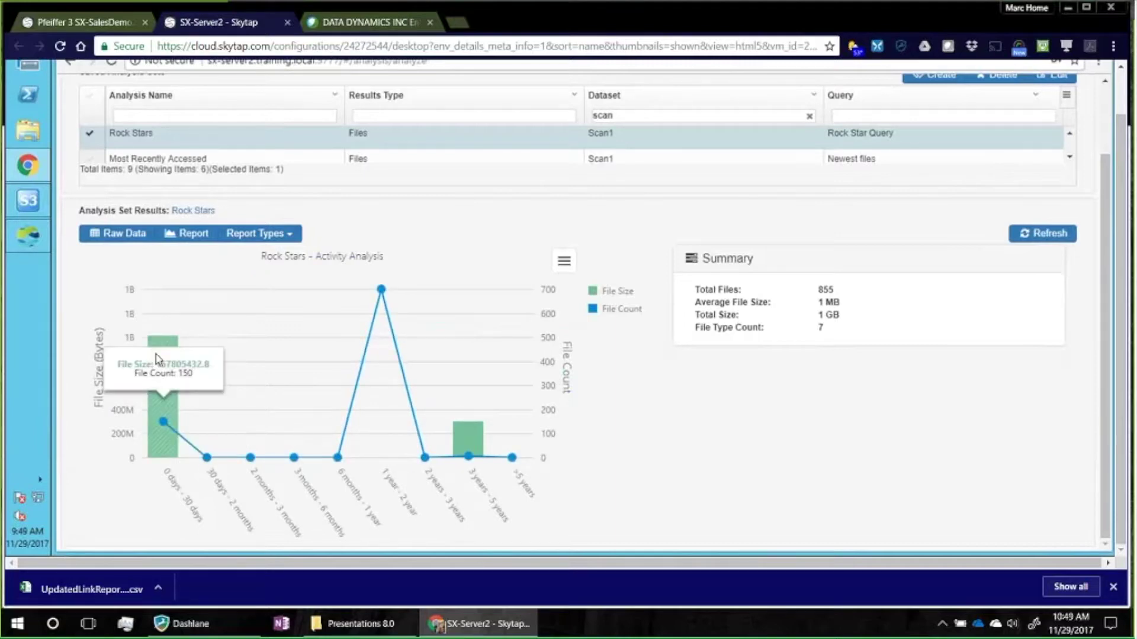
- Select the Most Recently Accessed analysis set, open it for editing and review its dataset criteria
{"action": "left_click", "coordinate": [1069, 156]}
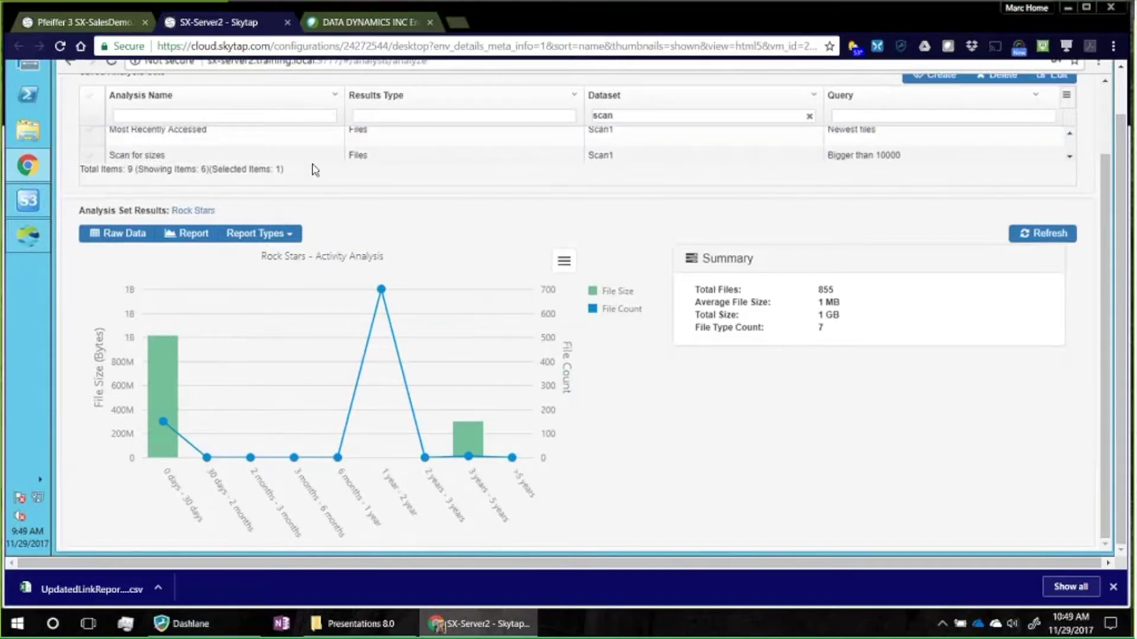
{"action": "left_click", "coordinate": [90, 135]}
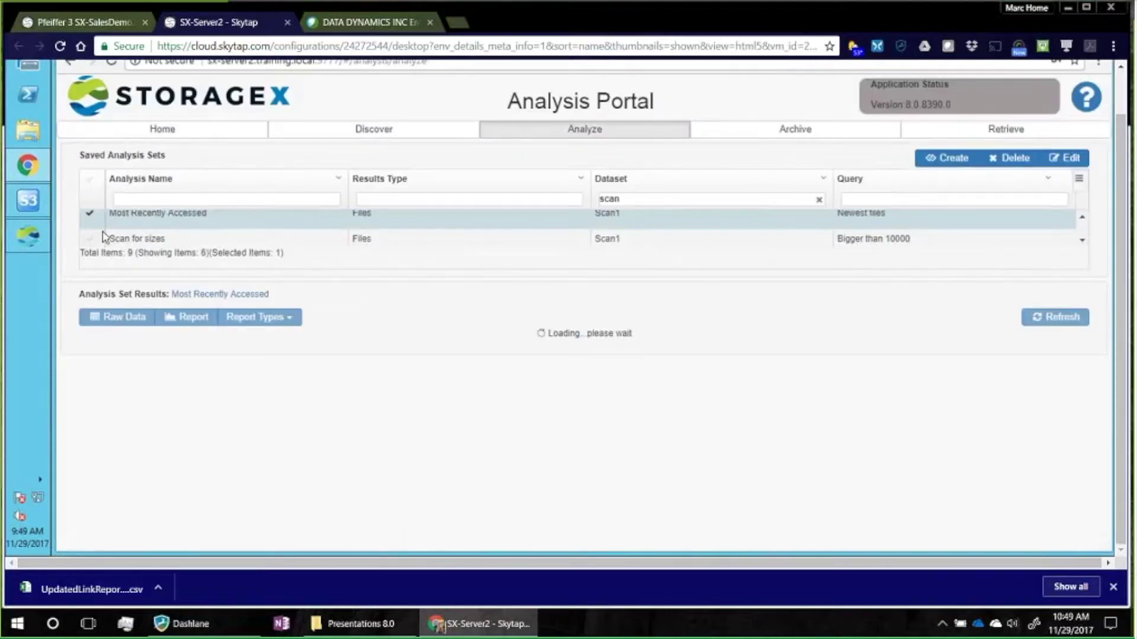
{"action": "left_click", "coordinate": [1070, 157]}
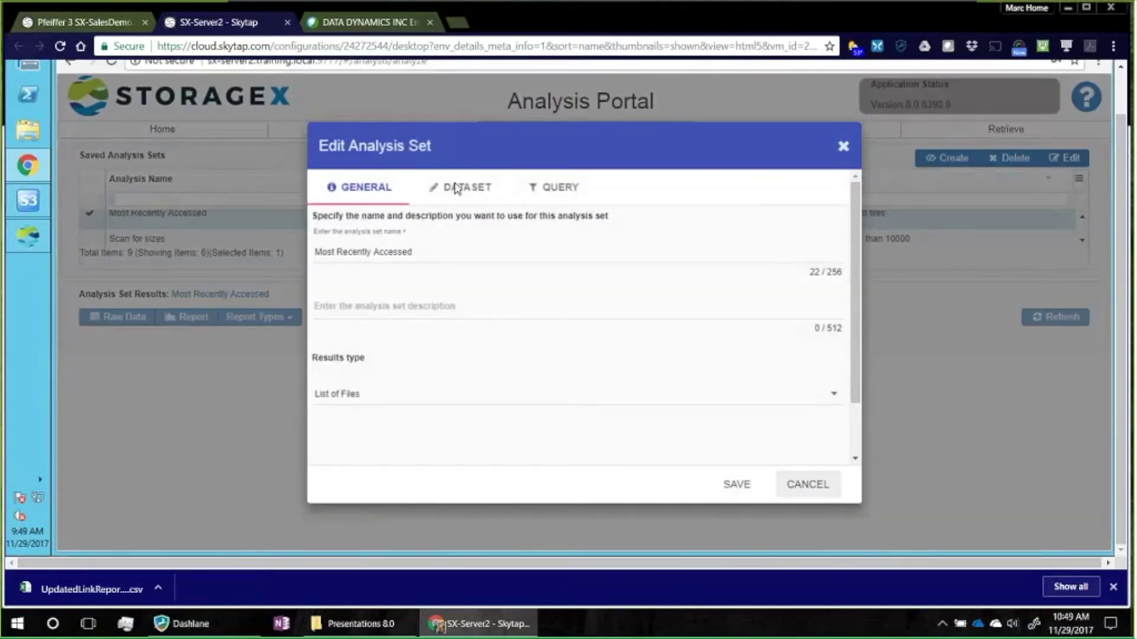
{"action": "left_click", "coordinate": [448, 187]}
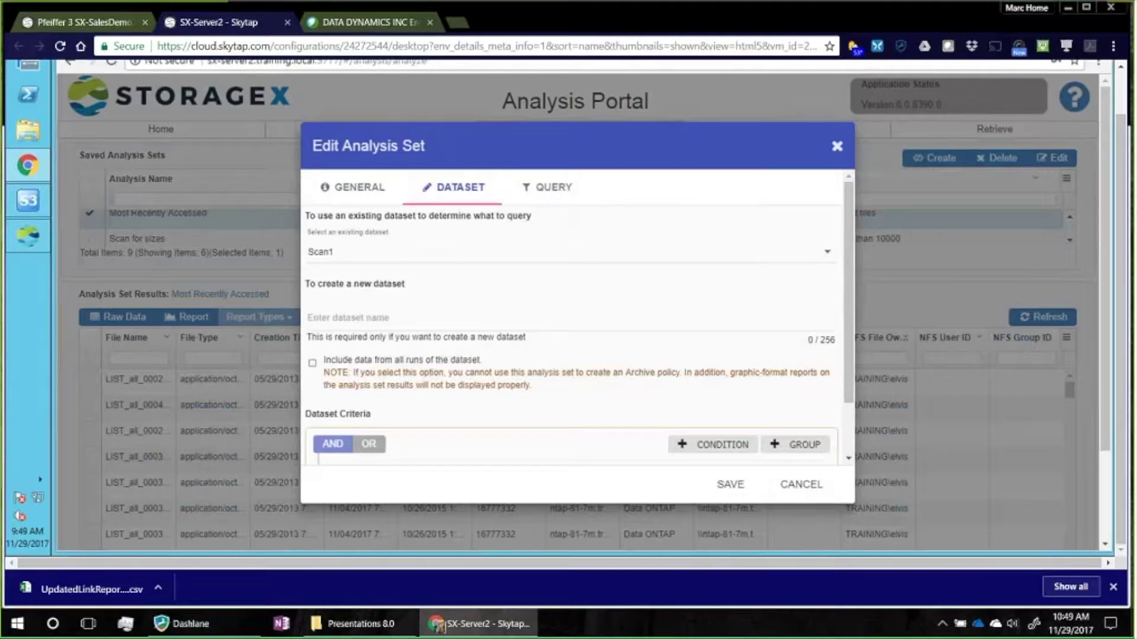
{"action": "left_click_drag", "start_coordinate": [850, 309], "coordinate": [856, 367]}
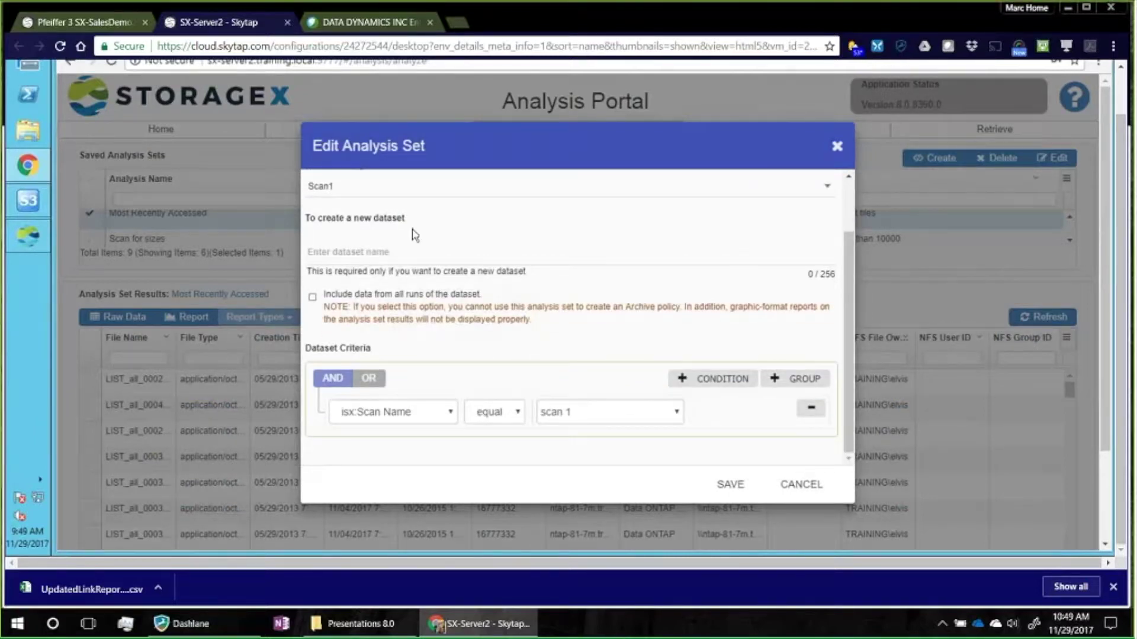
{"action": "scroll", "coordinate": [846, 181], "scroll_direction": "up", "scroll_amount": 5}
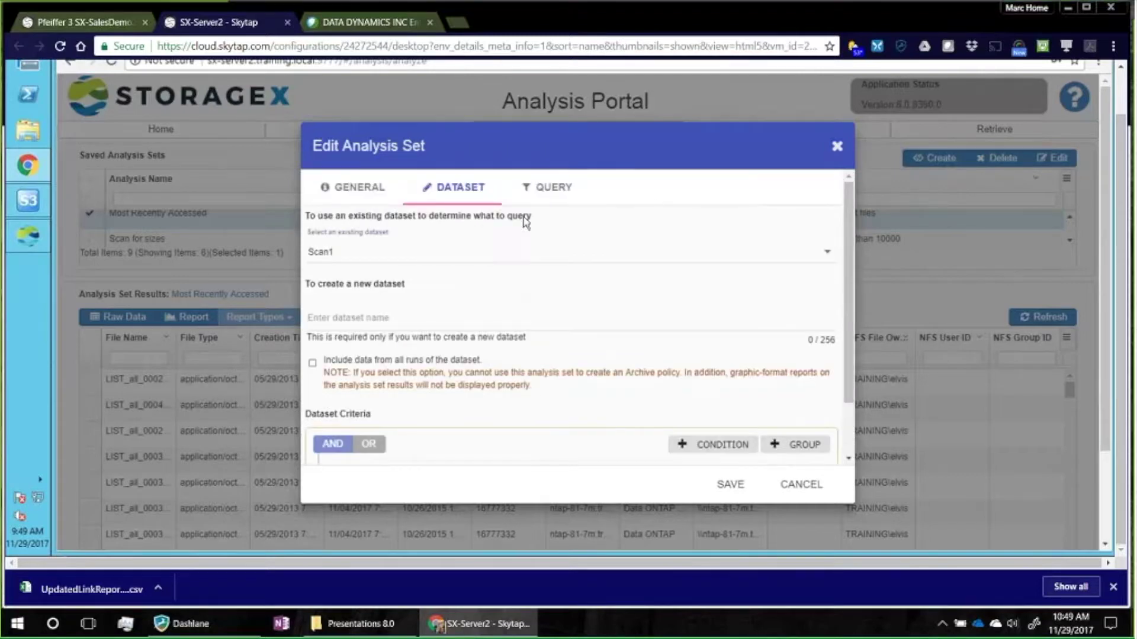
- Review the Most Recently Accessed set's query criteria and the attributes available for its condition, and close it without saving
{"action": "left_click", "coordinate": [551, 195]}
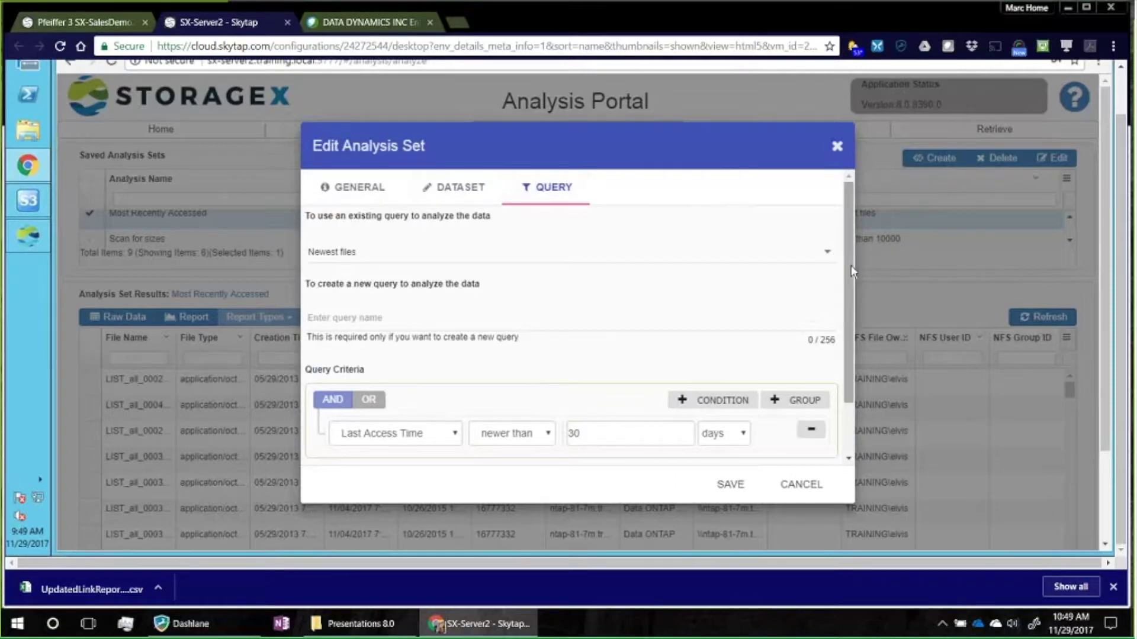
{"action": "left_click_drag", "start_coordinate": [850, 266], "coordinate": [856, 318]}
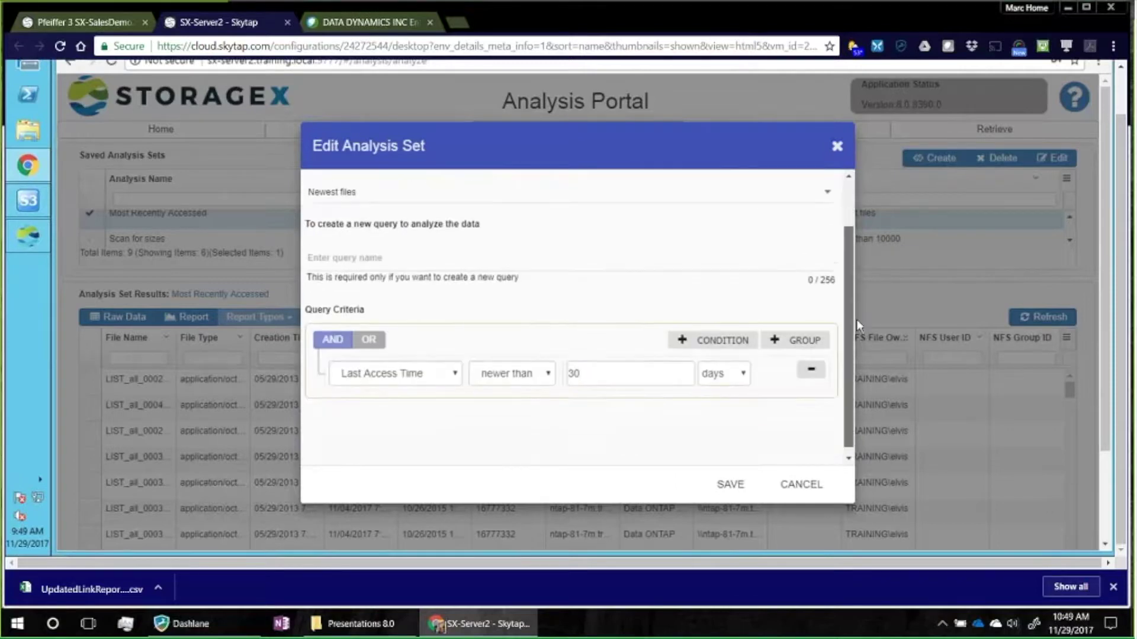
{"action": "left_click", "coordinate": [456, 374]}
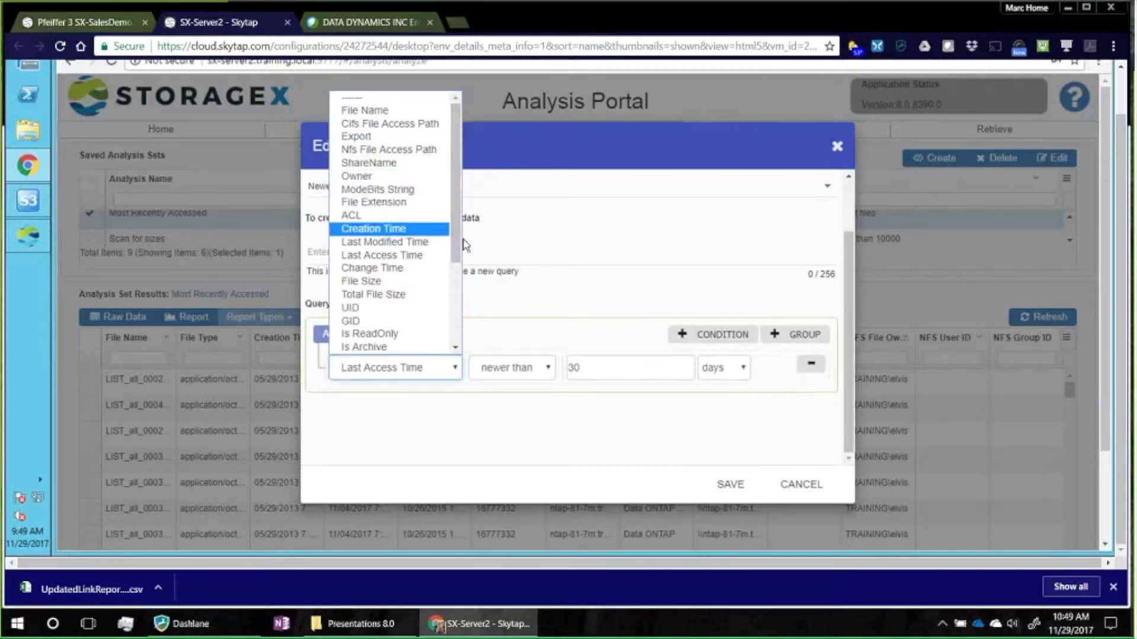
{"action": "scroll", "coordinate": [466, 339], "scroll_direction": "down", "scroll_amount": 3}
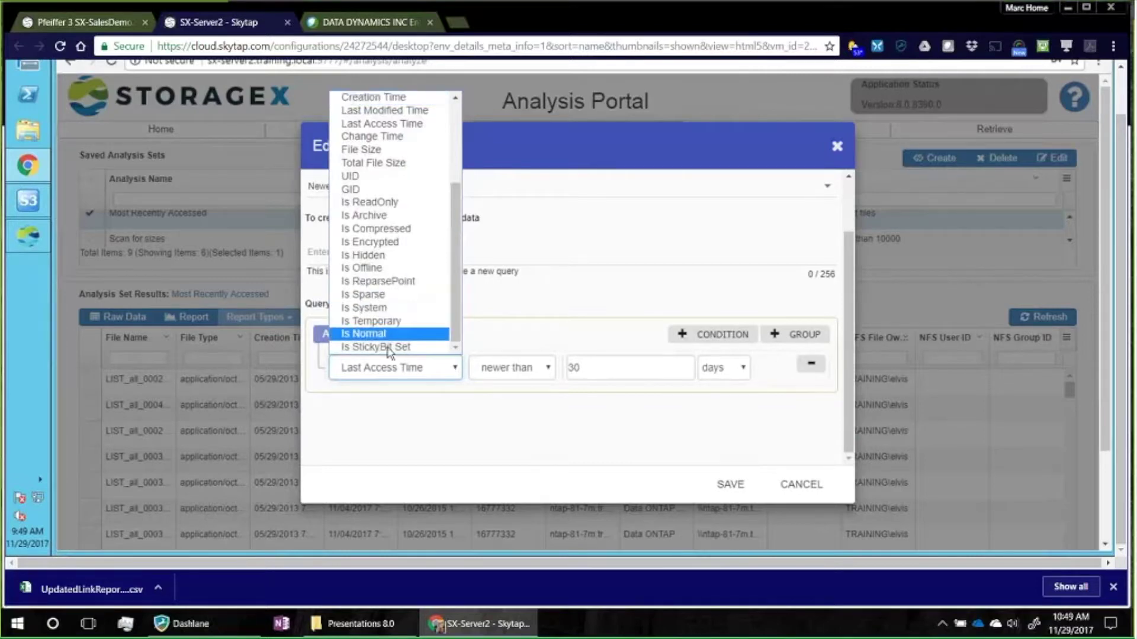
{"action": "left_click", "coordinate": [579, 248]}
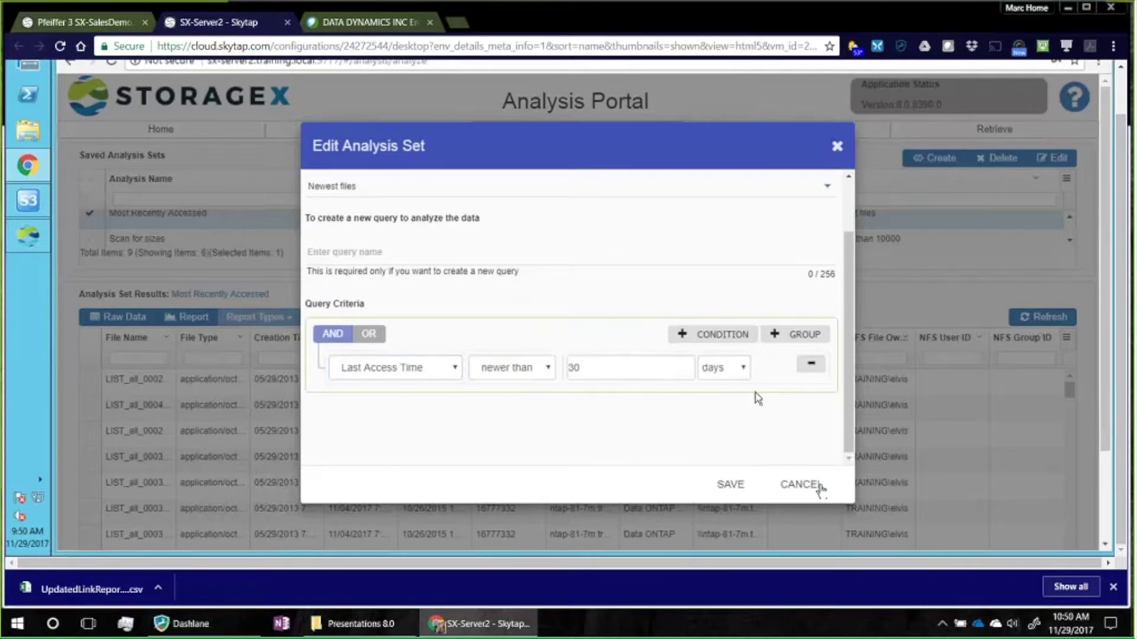
{"action": "left_click", "coordinate": [819, 489]}
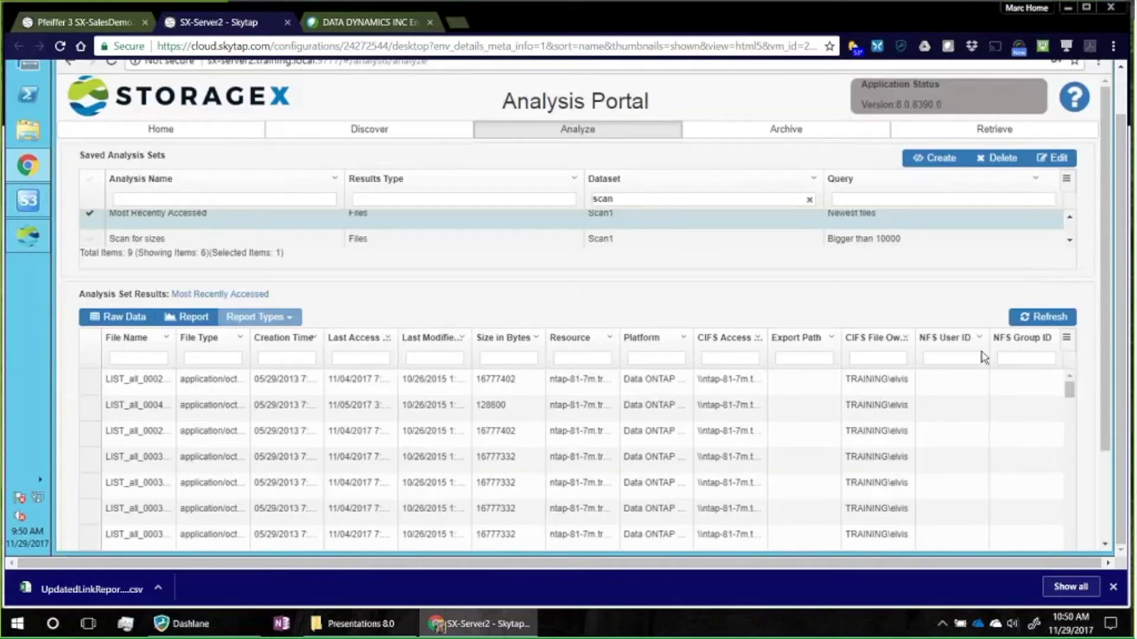
- Display the Most Recently Accessed results as a report and examine the File Storage Savings and Activity Analysis charts
{"action": "left_click", "coordinate": [205, 320]}
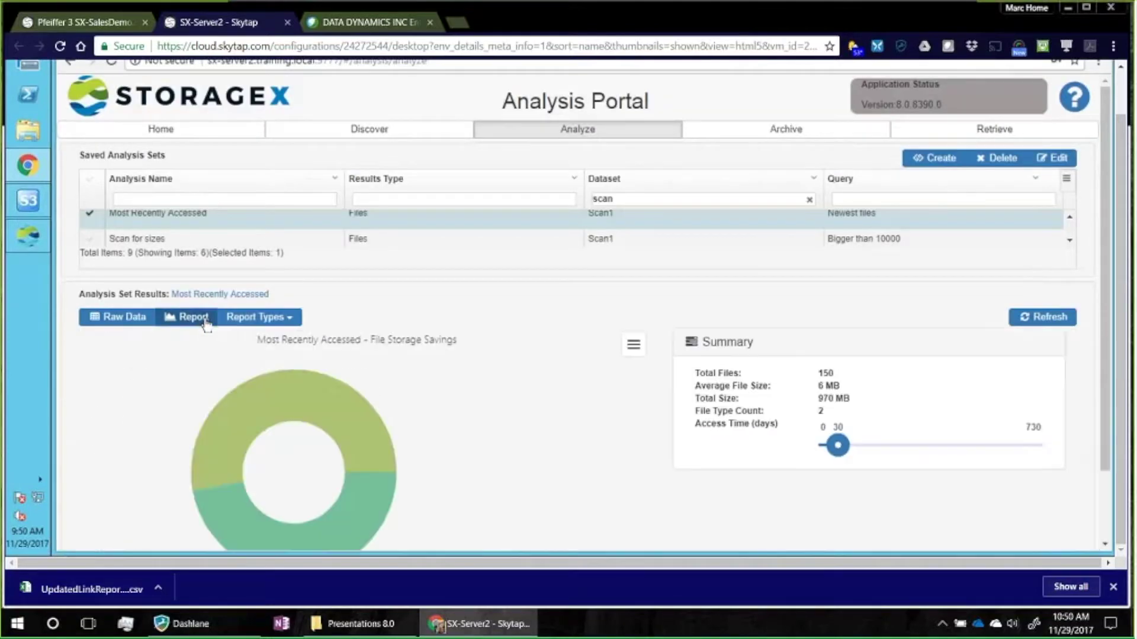
{"action": "mouse_move", "coordinate": [446, 437]}
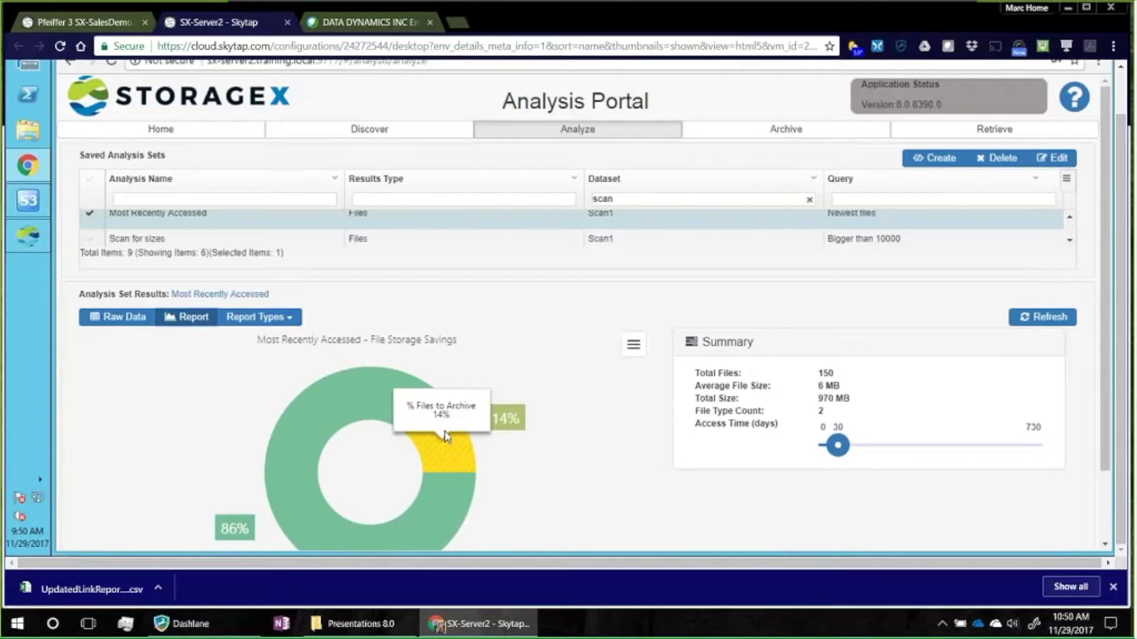
{"action": "left_click", "coordinate": [271, 319]}
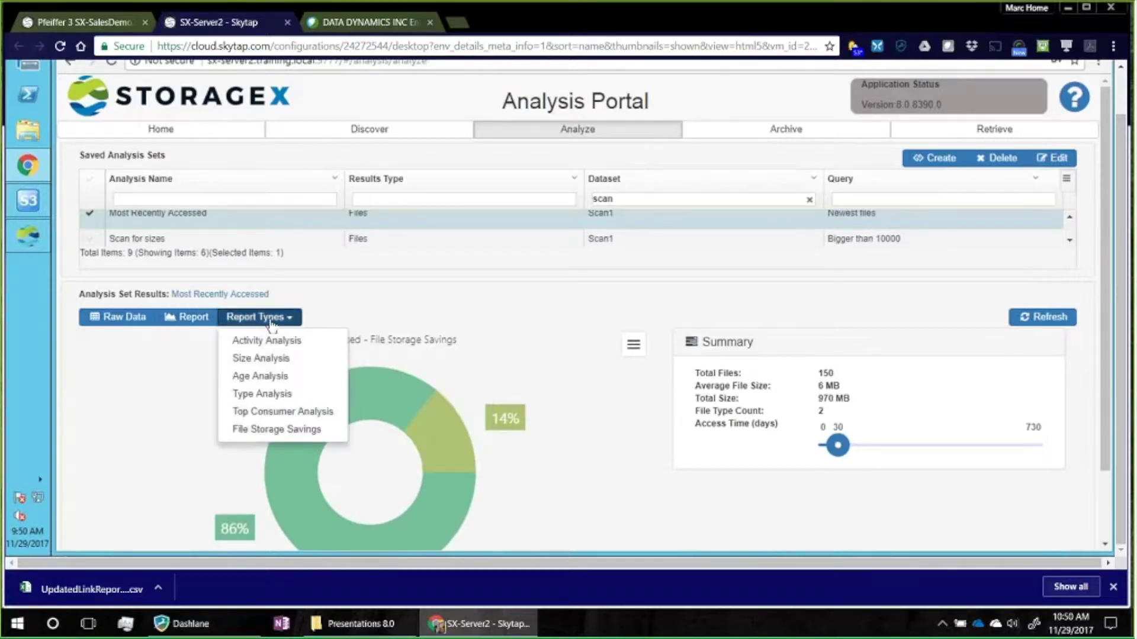
{"action": "left_click", "coordinate": [266, 341]}
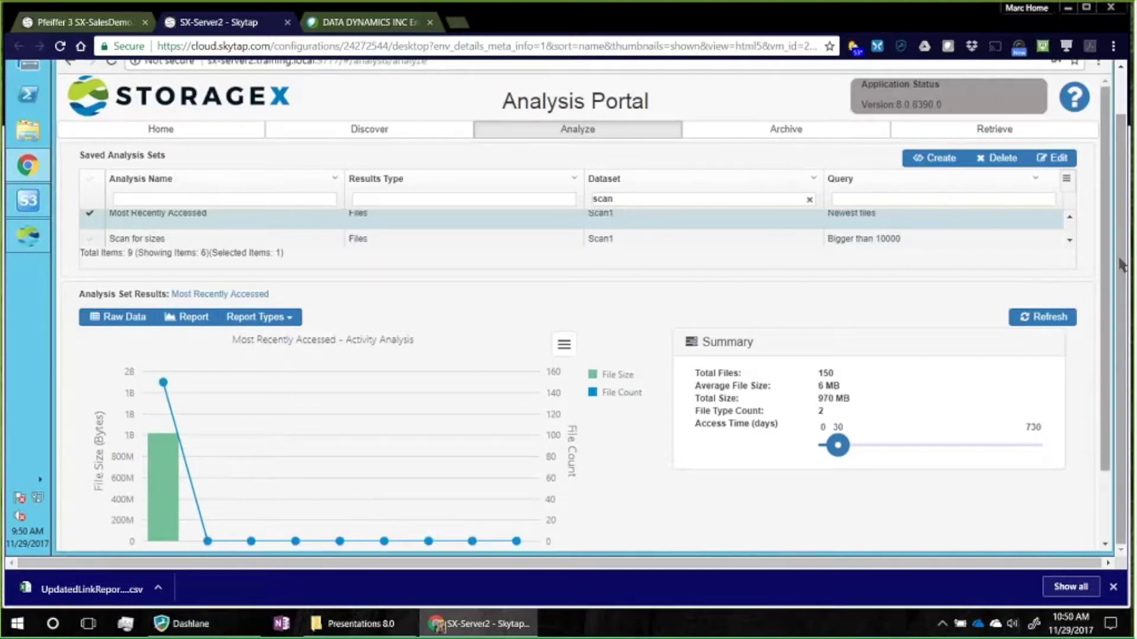
{"action": "scroll", "coordinate": [1107, 293], "scroll_direction": "down", "scroll_amount": 2}
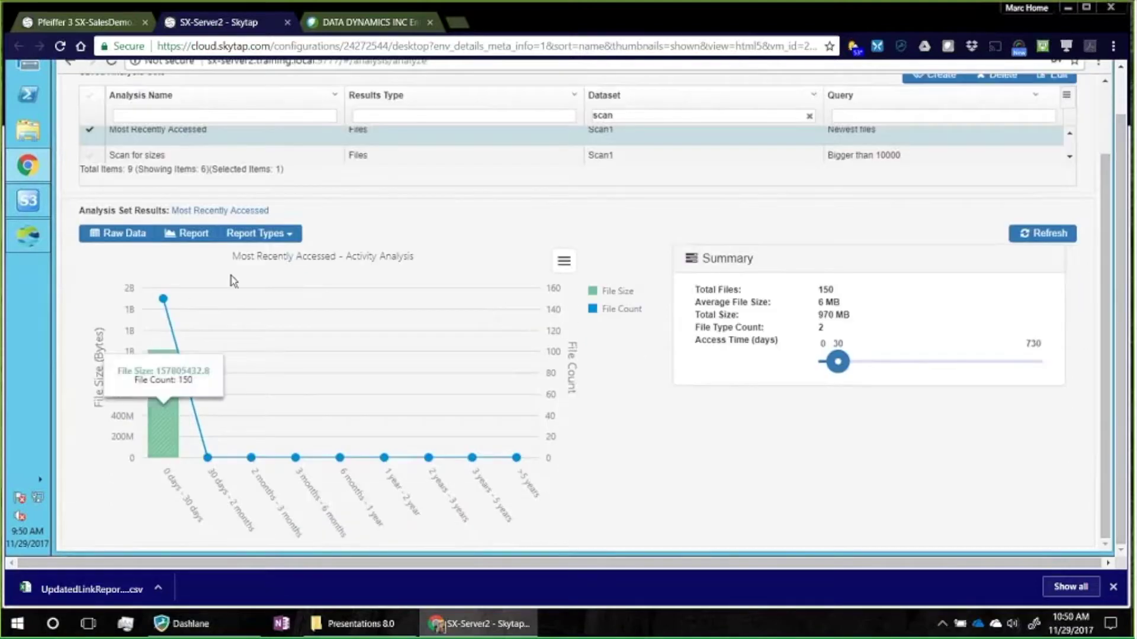
- Display the Age Analysis and Top Consumer Analysis reports for the Most Recently Accessed set and inspect the top consumer's file size and count
{"action": "left_click", "coordinate": [272, 236]}
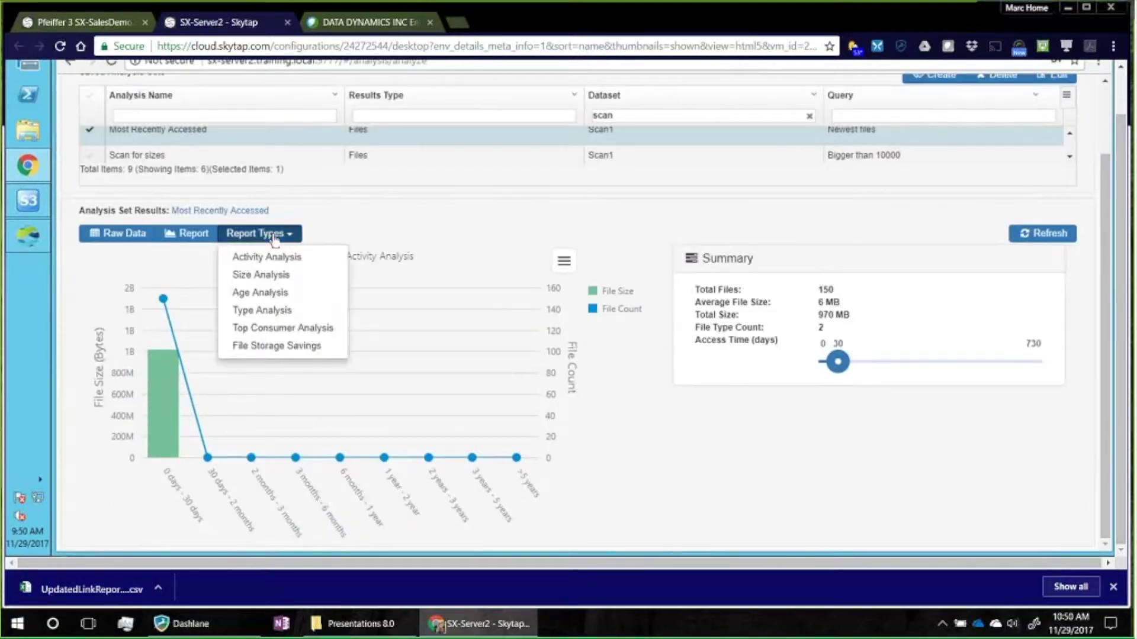
{"action": "left_click", "coordinate": [256, 293]}
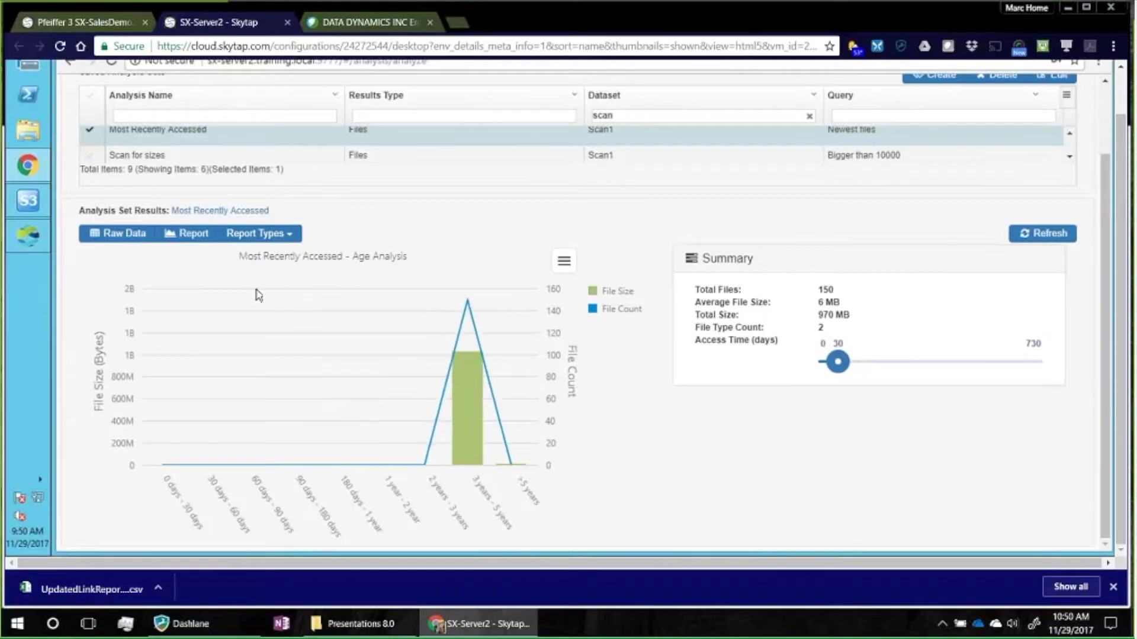
{"action": "left_click", "coordinate": [263, 237]}
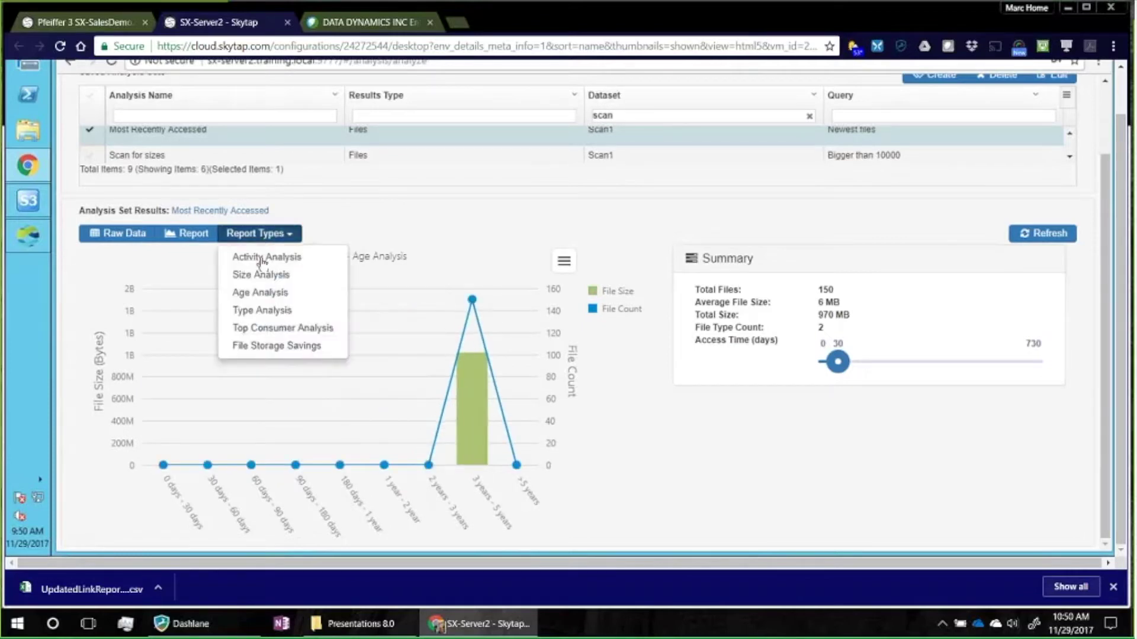
{"action": "left_click", "coordinate": [269, 329]}
{"action": "mouse_move", "coordinate": [276, 364]}
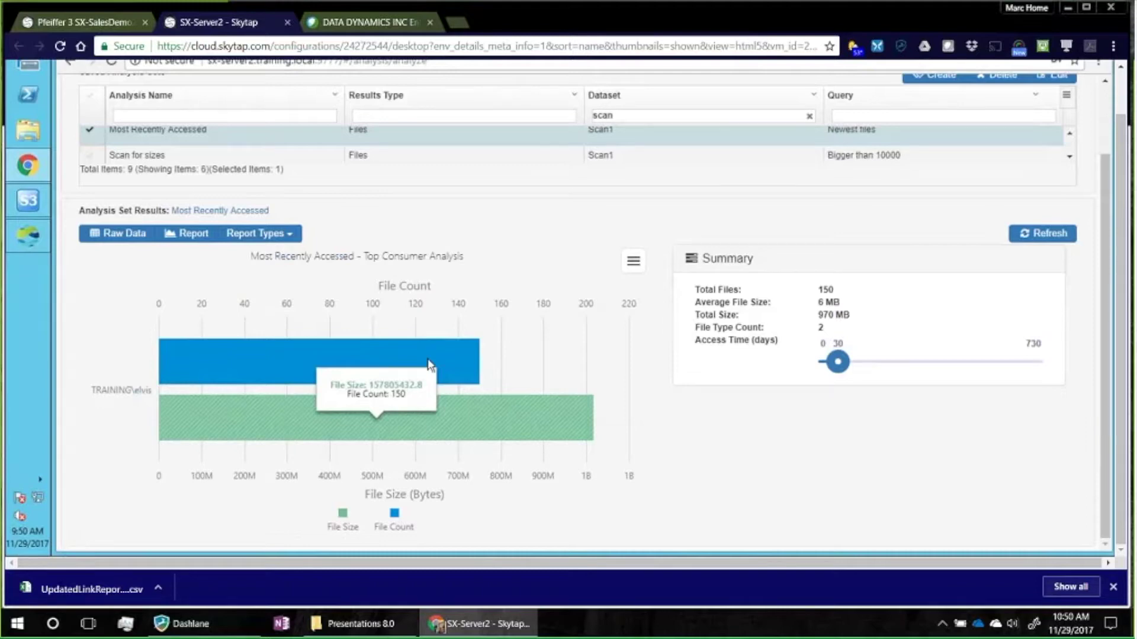
- Select the Final Archive analysis set, open it for editing and show its query criteria
{"action": "scroll", "coordinate": [1104, 145], "scroll_direction": "up", "scroll_amount": 1}
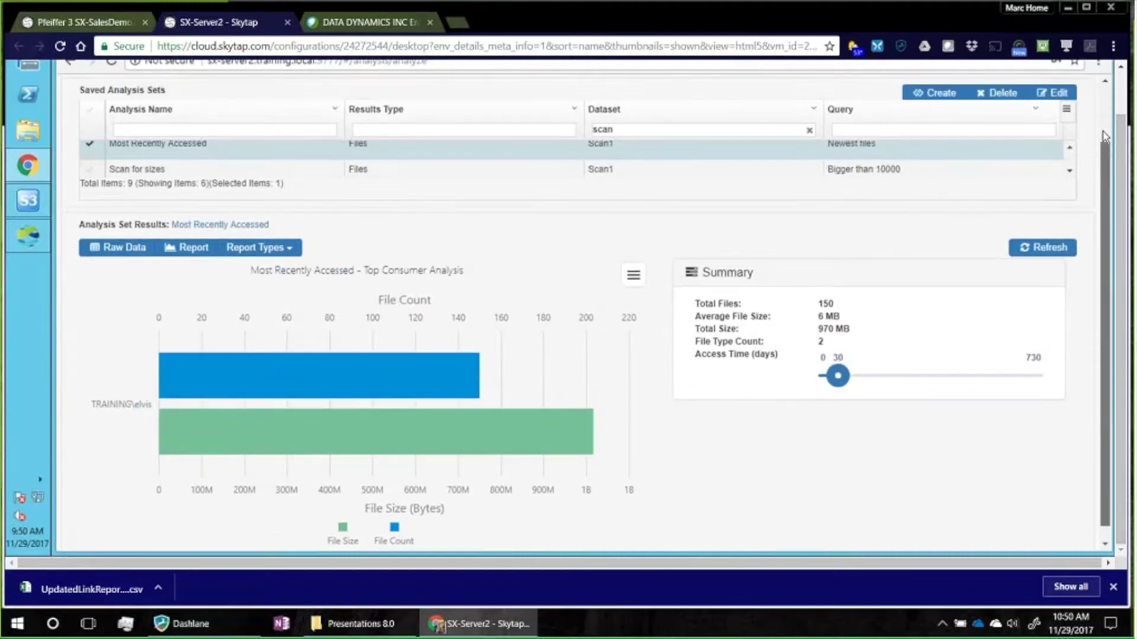
{"action": "left_click", "coordinate": [1070, 207]}
{"action": "left_click", "coordinate": [1069, 207]}
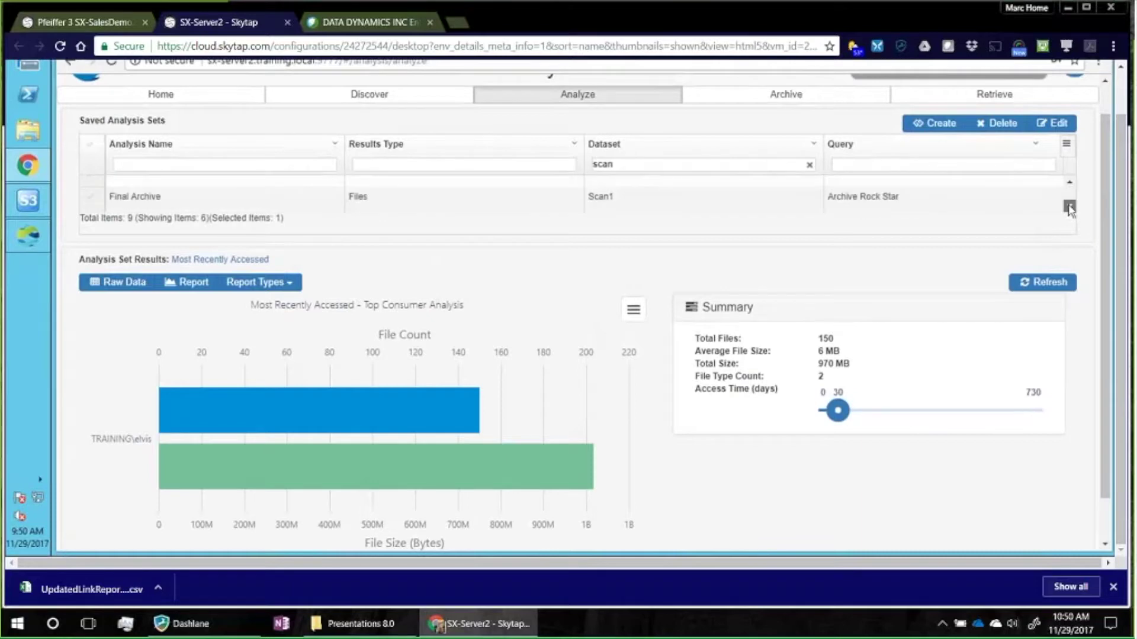
{"action": "left_click", "coordinate": [91, 200]}
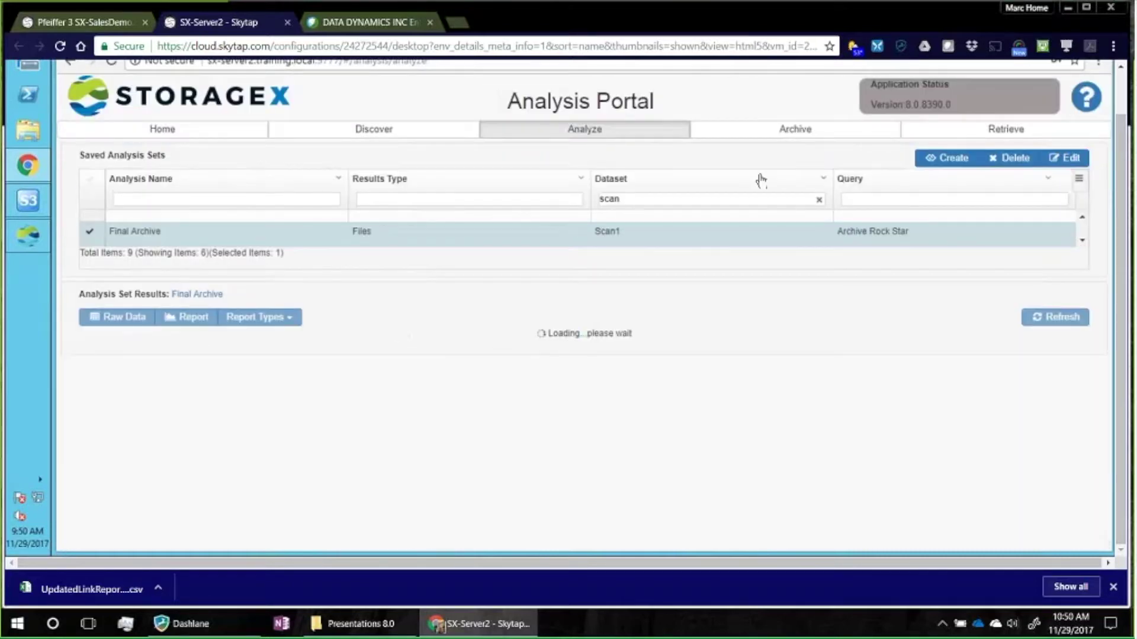
{"action": "left_click", "coordinate": [1059, 160]}
{"action": "left_click", "coordinate": [565, 188]}
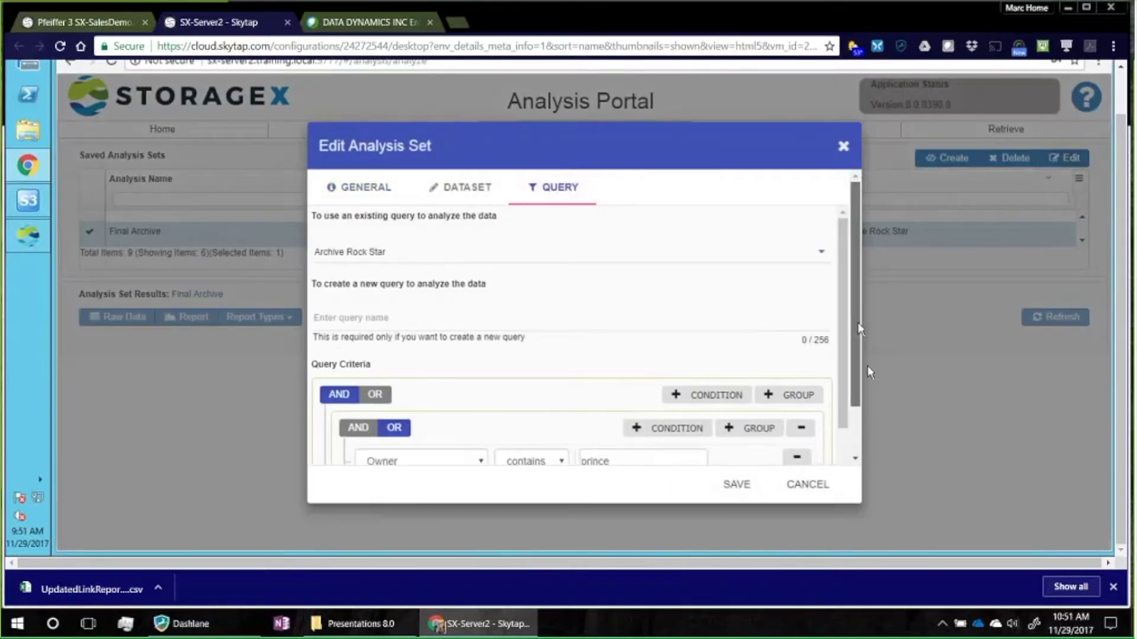
- Review the Final Archive set's owner and last access time criteria, and close the set without saving
{"action": "scroll", "coordinate": [868, 364], "scroll_direction": "down", "scroll_amount": 1}
{"action": "left_click_drag", "start_coordinate": [843, 358], "coordinate": [814, 426]}
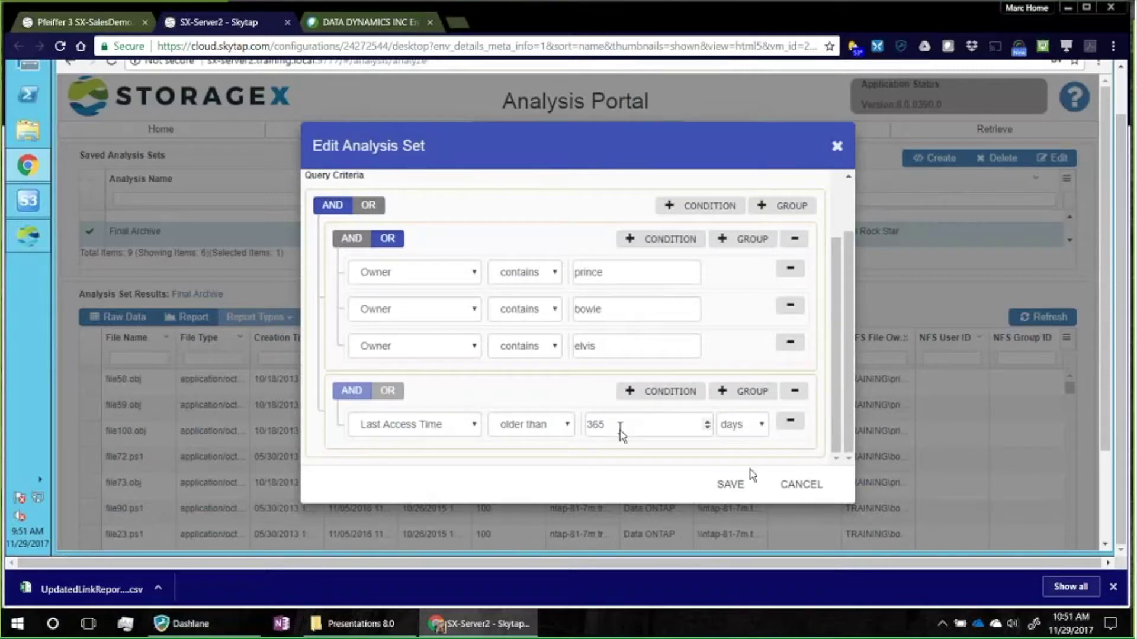
{"action": "left_click", "coordinate": [827, 487]}
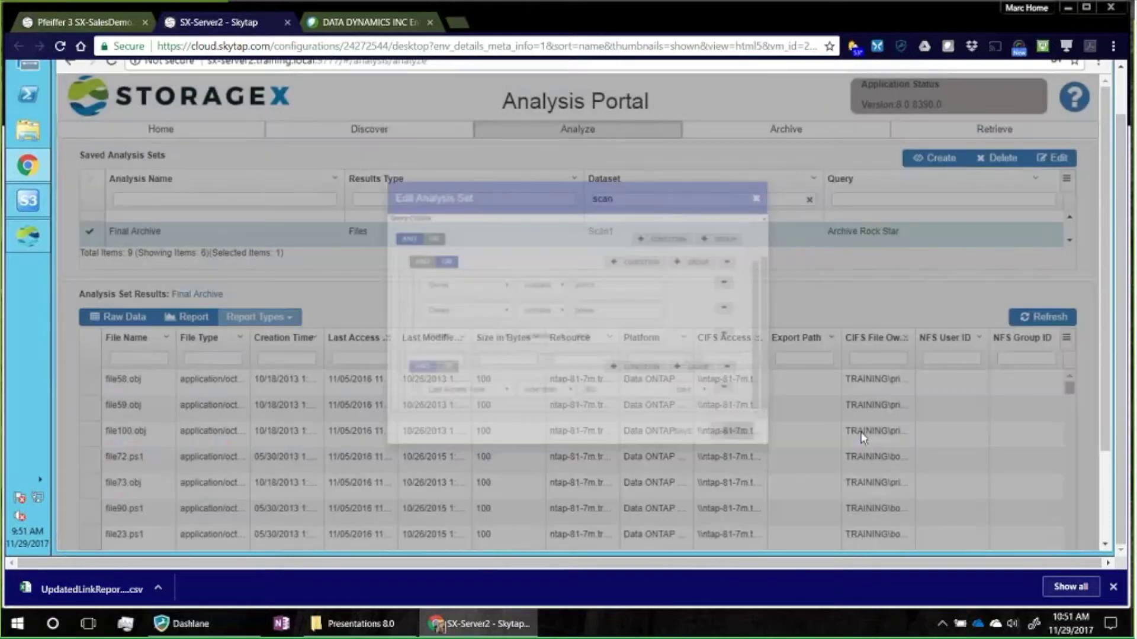
- Widen the CIFS File Owner and File Name columns in the Final Archive results
{"action": "left_click_drag", "start_coordinate": [925, 342], "coordinate": [947, 341]}
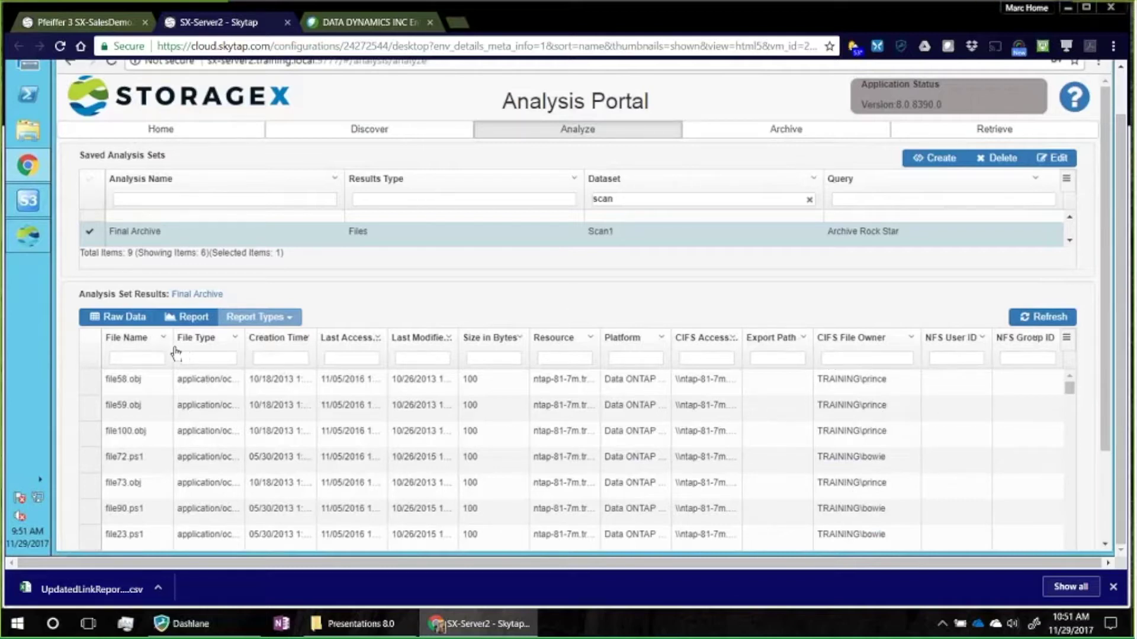
{"action": "left_click_drag", "start_coordinate": [173, 340], "coordinate": [189, 364]}
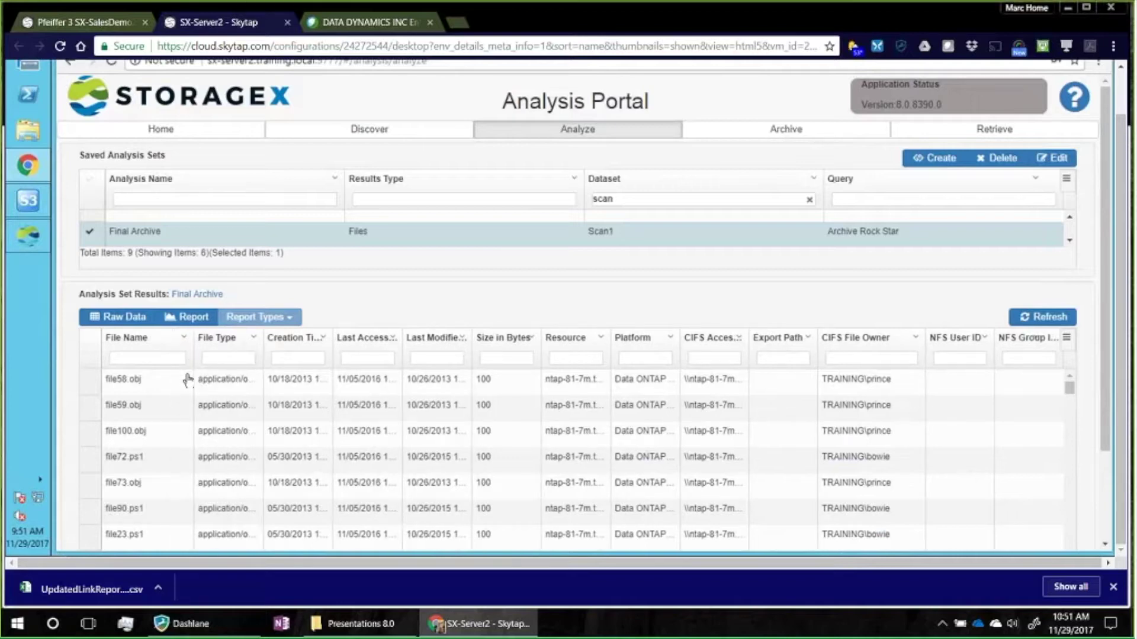
- Display the Final Archive results as a report, examine the share of files to archive, and show the Activity Analysis chart
{"action": "left_click", "coordinate": [191, 320]}
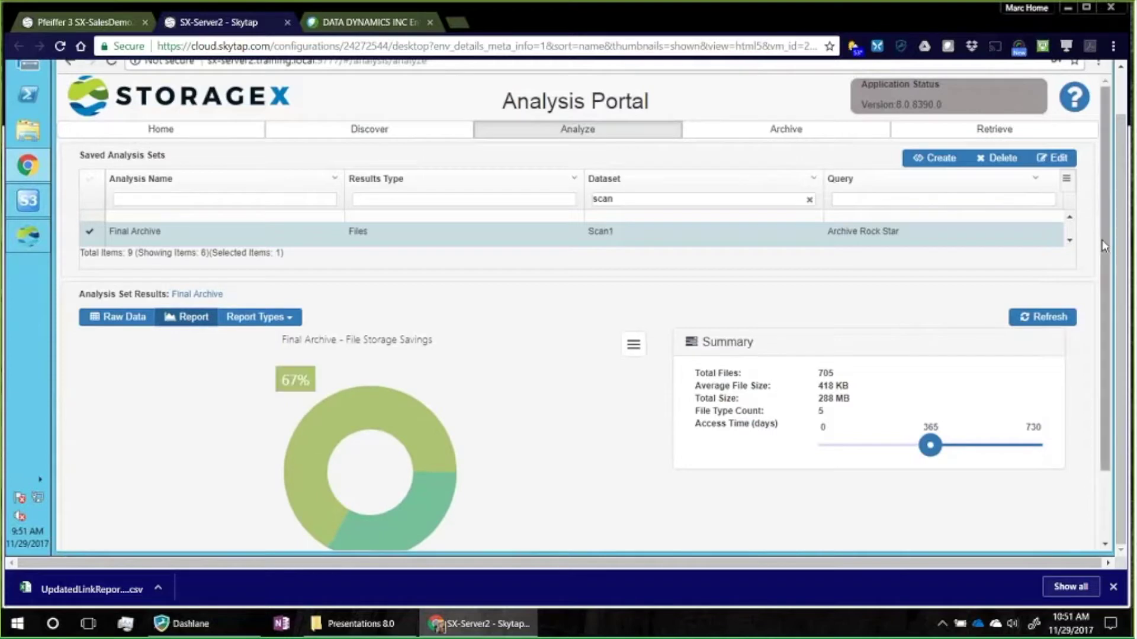
{"action": "left_click_drag", "start_coordinate": [1104, 260], "coordinate": [1105, 328]}
{"action": "mouse_move", "coordinate": [411, 341]}
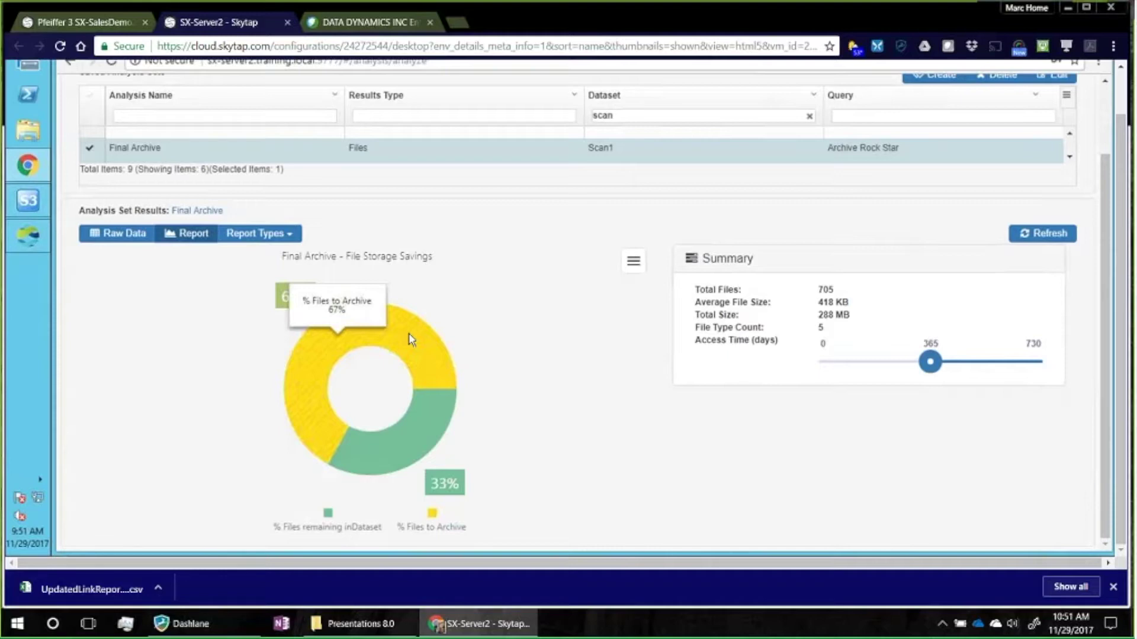
{"action": "left_click", "coordinate": [256, 235]}
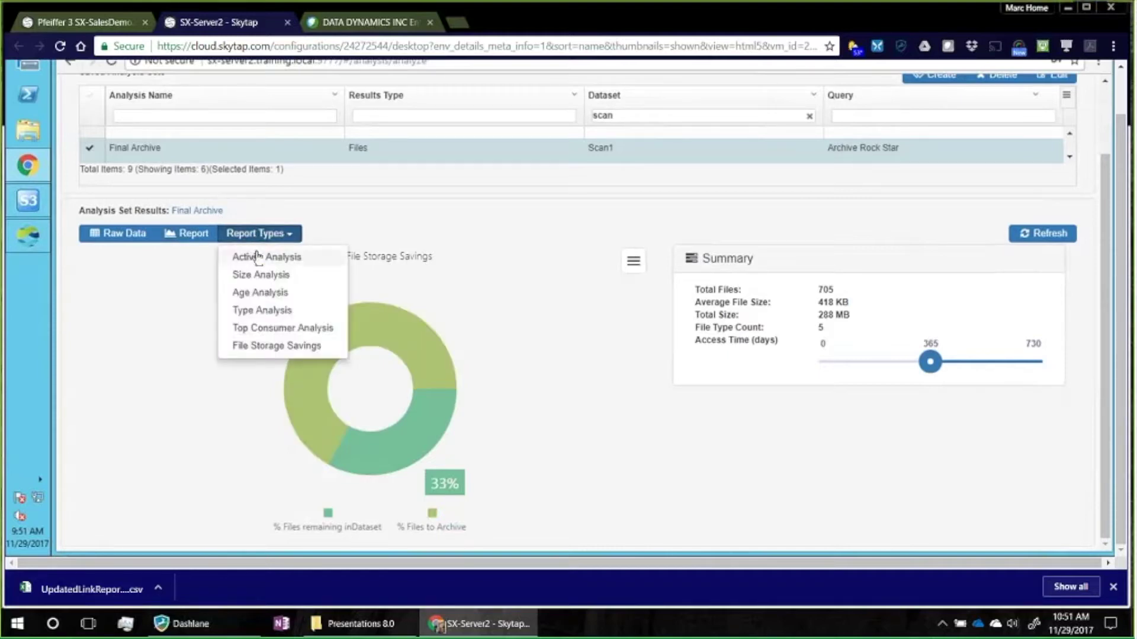
{"action": "left_click", "coordinate": [257, 256]}
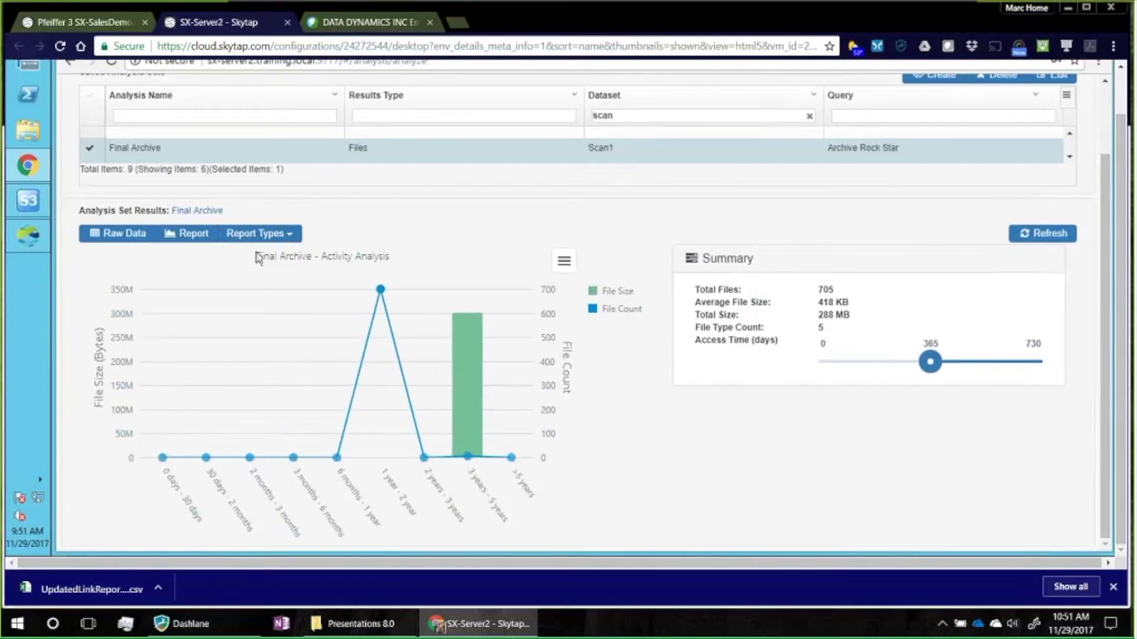
- Display the Age Analysis and Top Consumer Analysis reports for the Final Archive set
{"action": "left_click", "coordinate": [279, 237]}
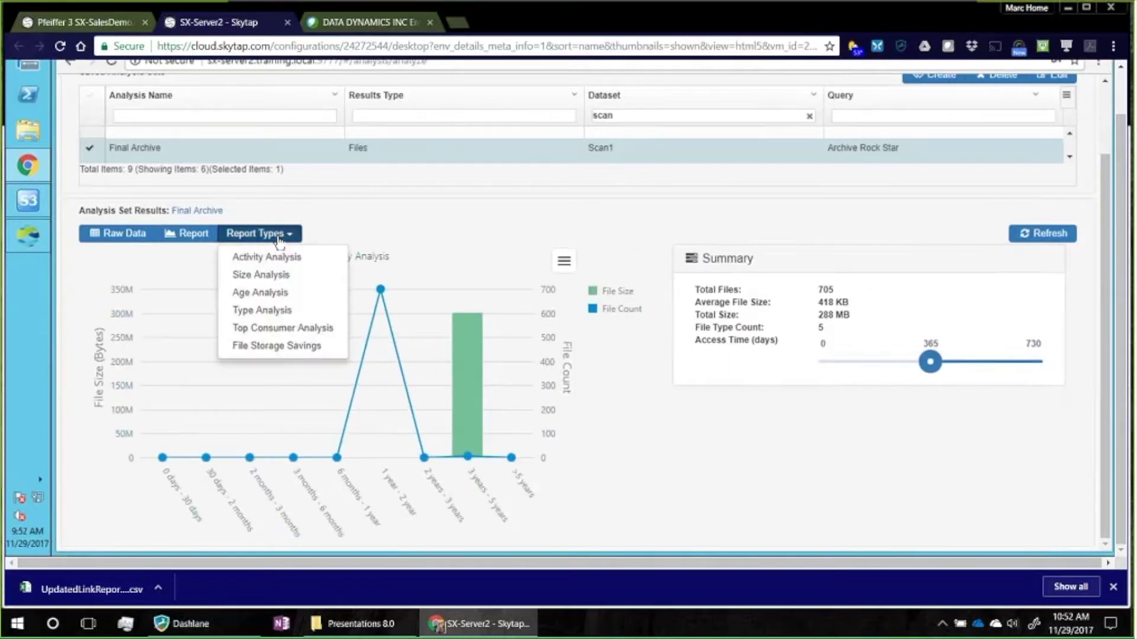
{"action": "left_click", "coordinate": [282, 290]}
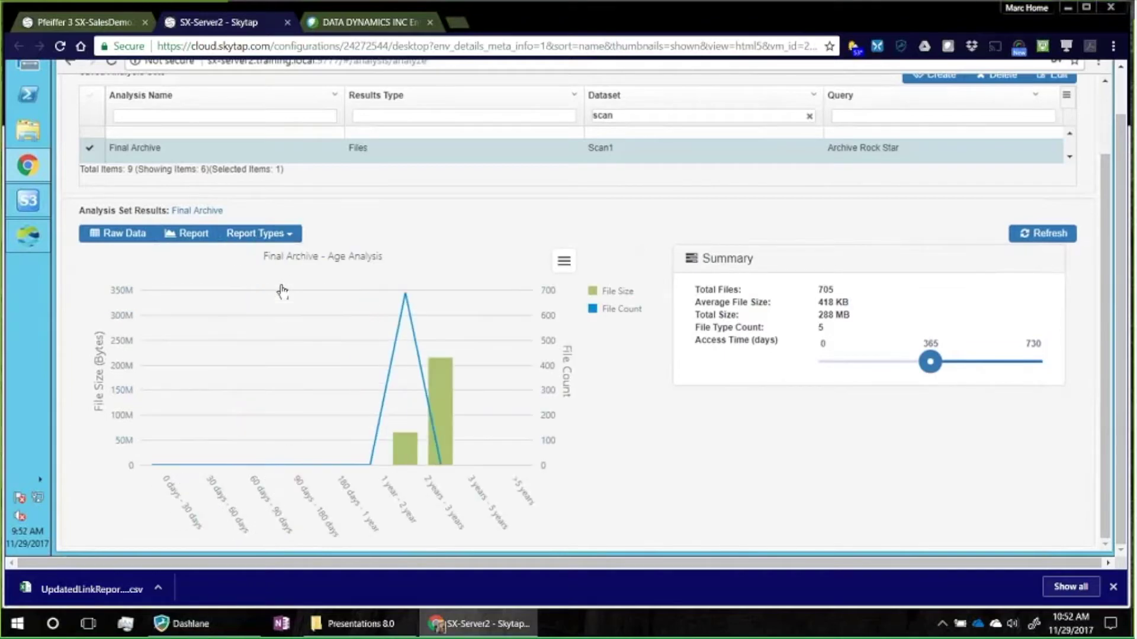
{"action": "left_click", "coordinate": [281, 238]}
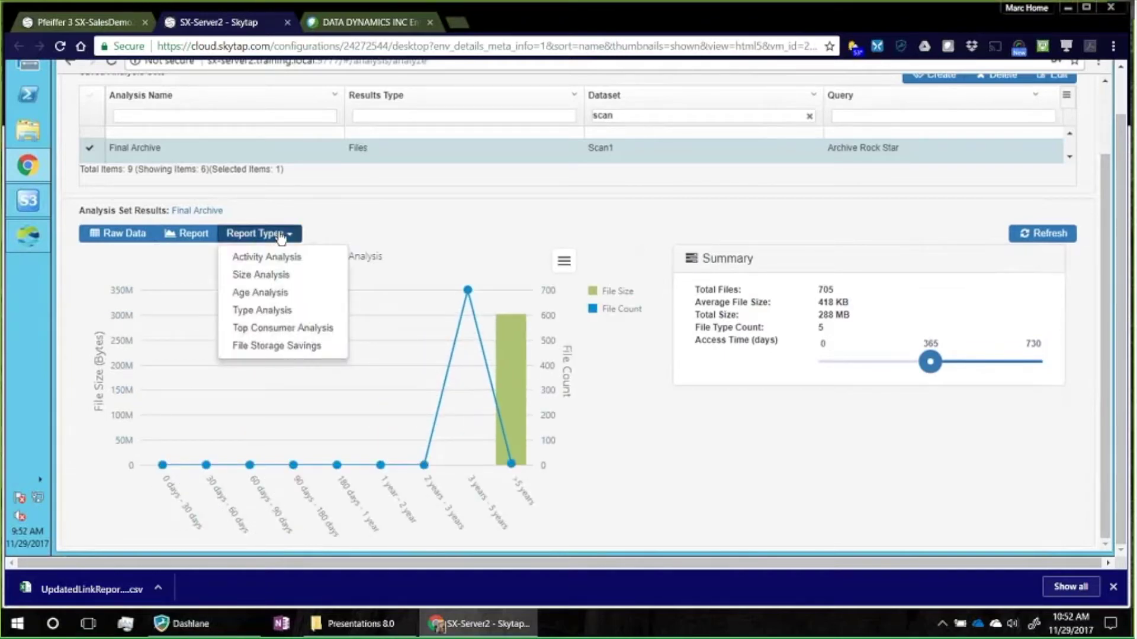
{"action": "left_click", "coordinate": [305, 330]}
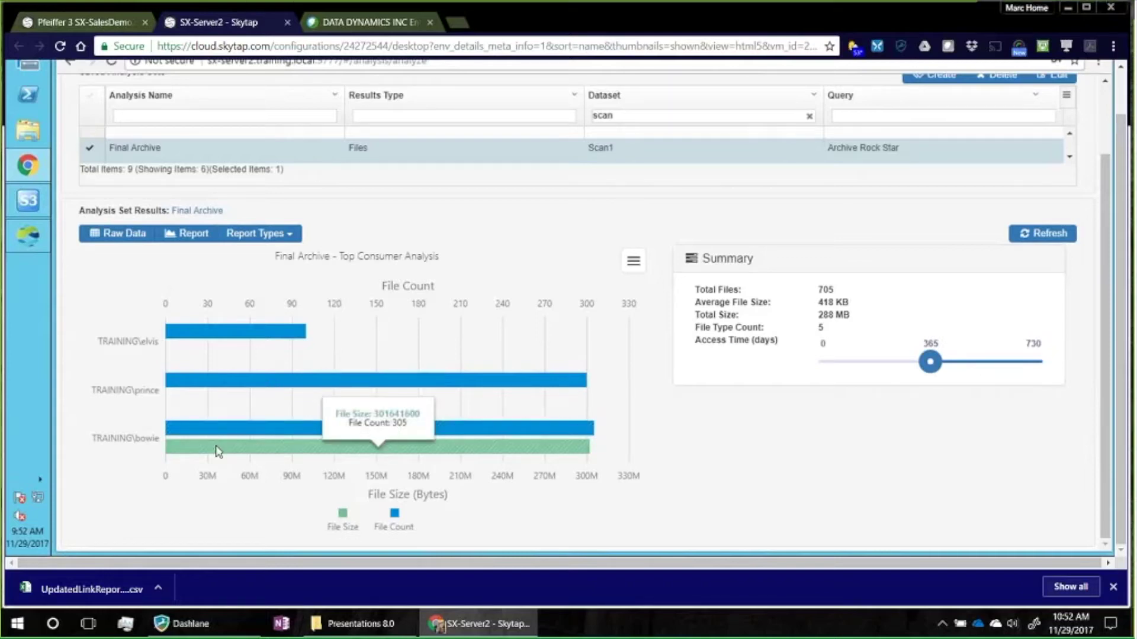
- Display the Type Analysis report for the Final Archive set and inspect the .mov share of the files
{"action": "left_click", "coordinate": [289, 233]}
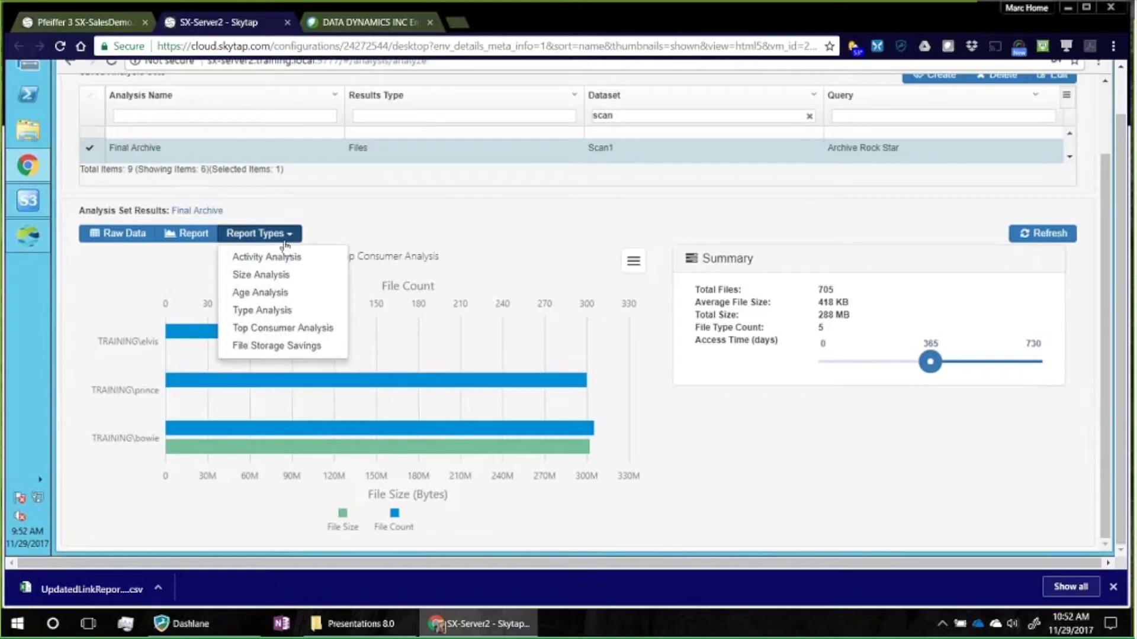
{"action": "left_click", "coordinate": [269, 310]}
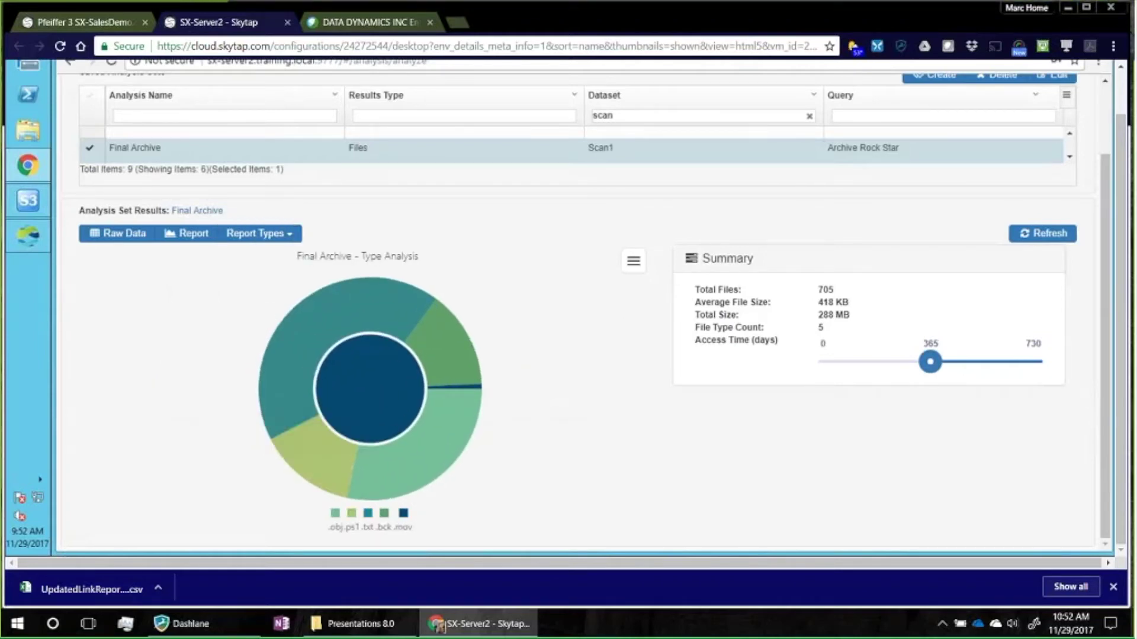
{"action": "mouse_move", "coordinate": [479, 393]}
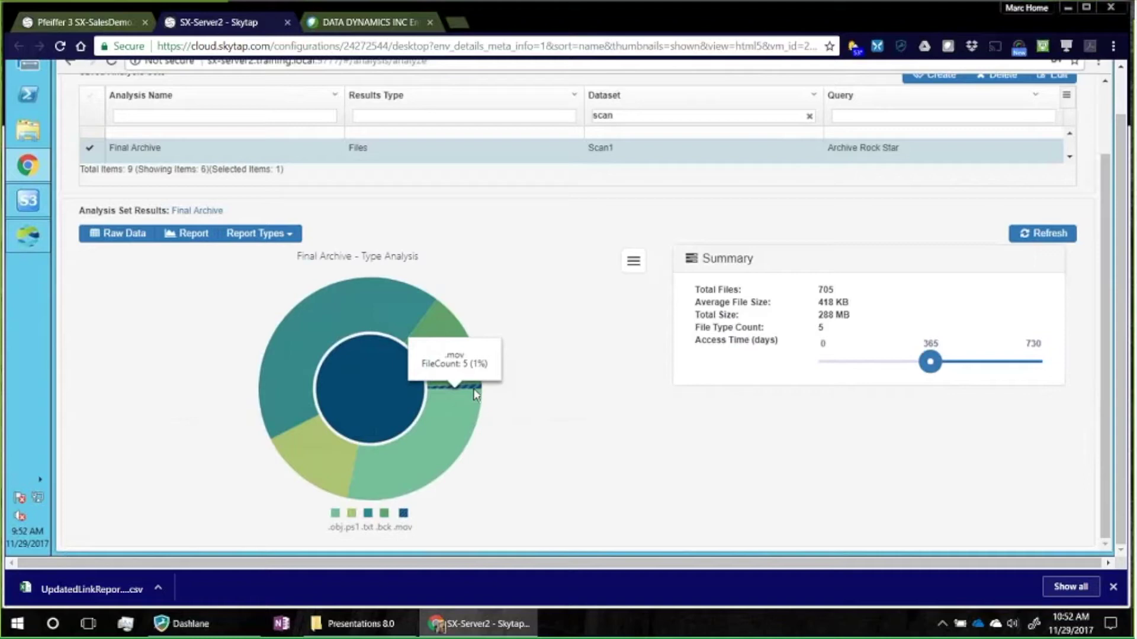
{"action": "mouse_move", "coordinate": [379, 397]}
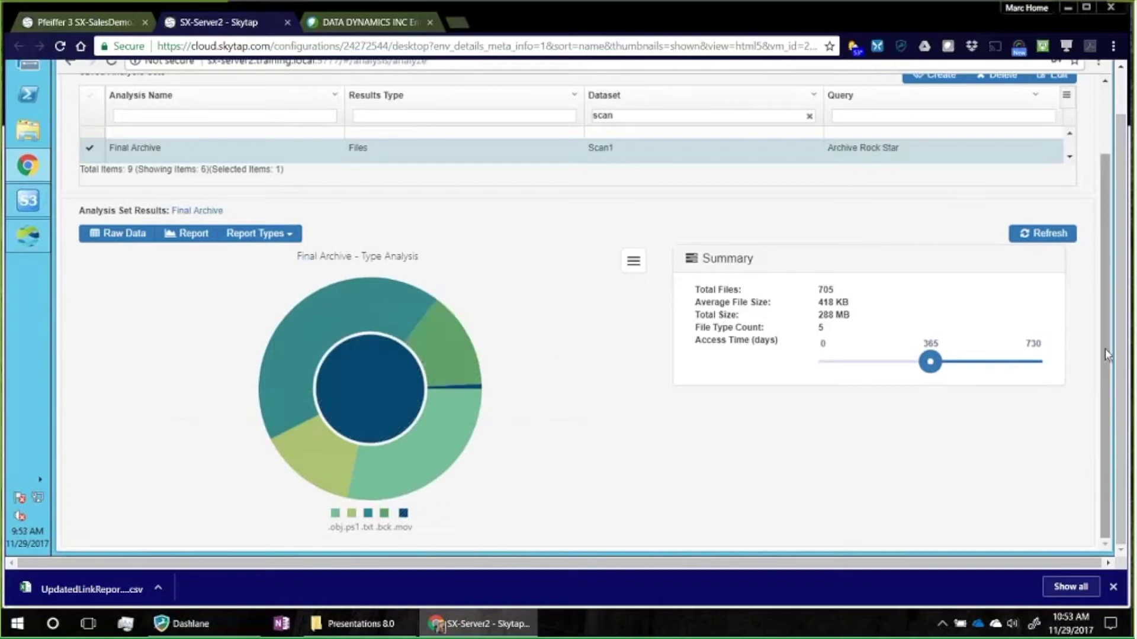
- Show the list of existing archive policies in the Analysis Portal
{"action": "left_click_drag", "start_coordinate": [1121, 356], "coordinate": [1122, 299]}
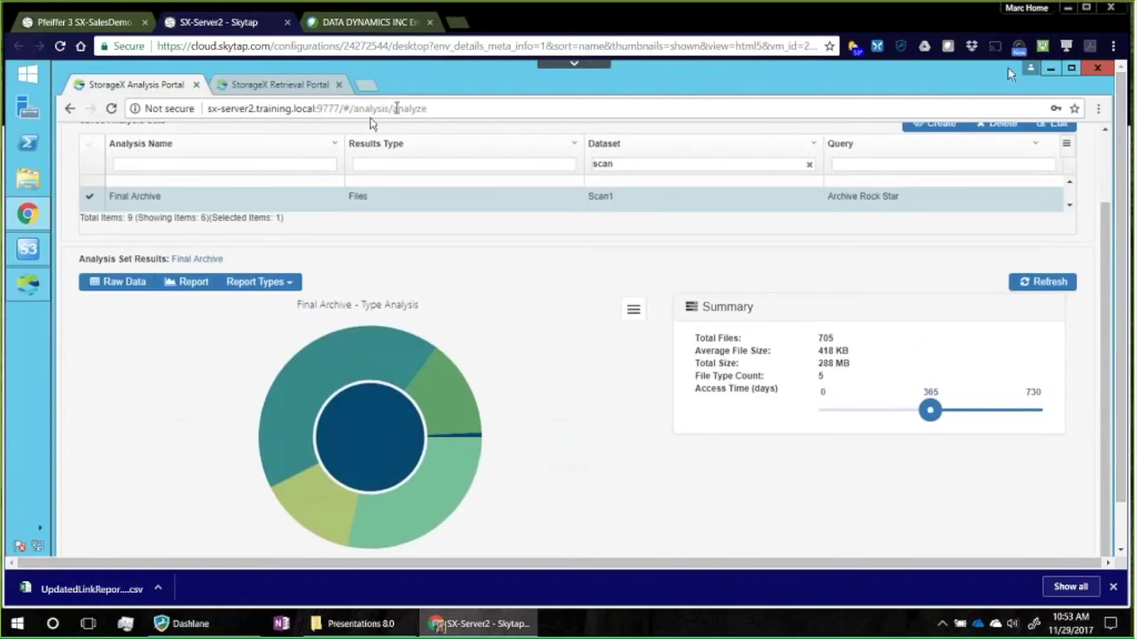
{"action": "left_click", "coordinate": [1105, 141]}
{"action": "left_click", "coordinate": [788, 179]}
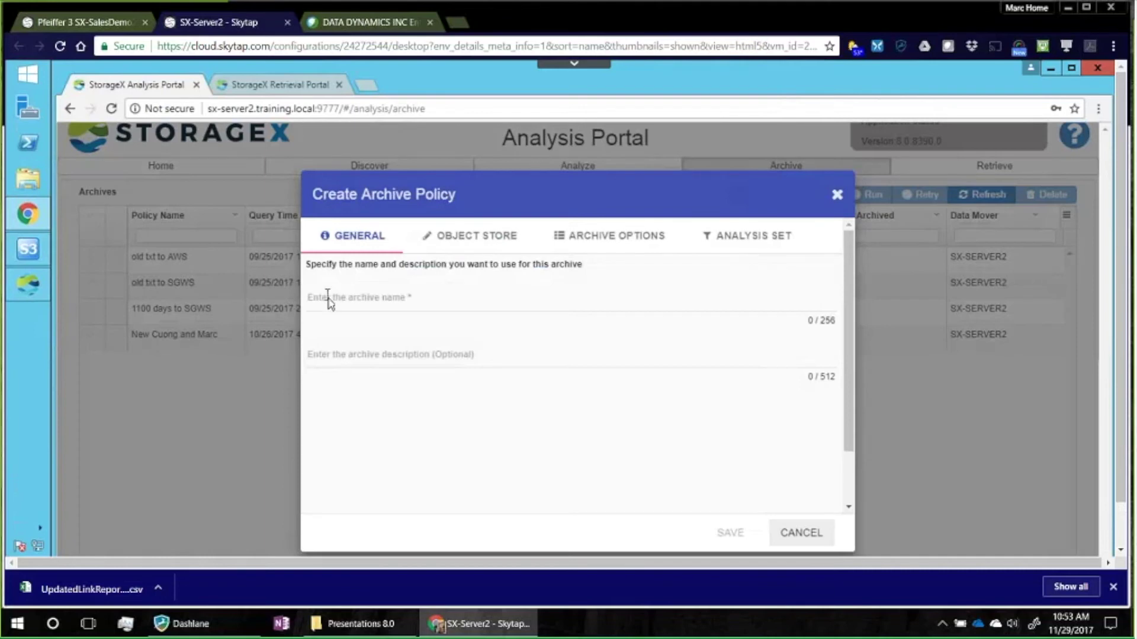
- Name the new archive policy "Rock star archive"
{"action": "left_click", "coordinate": [328, 299]}
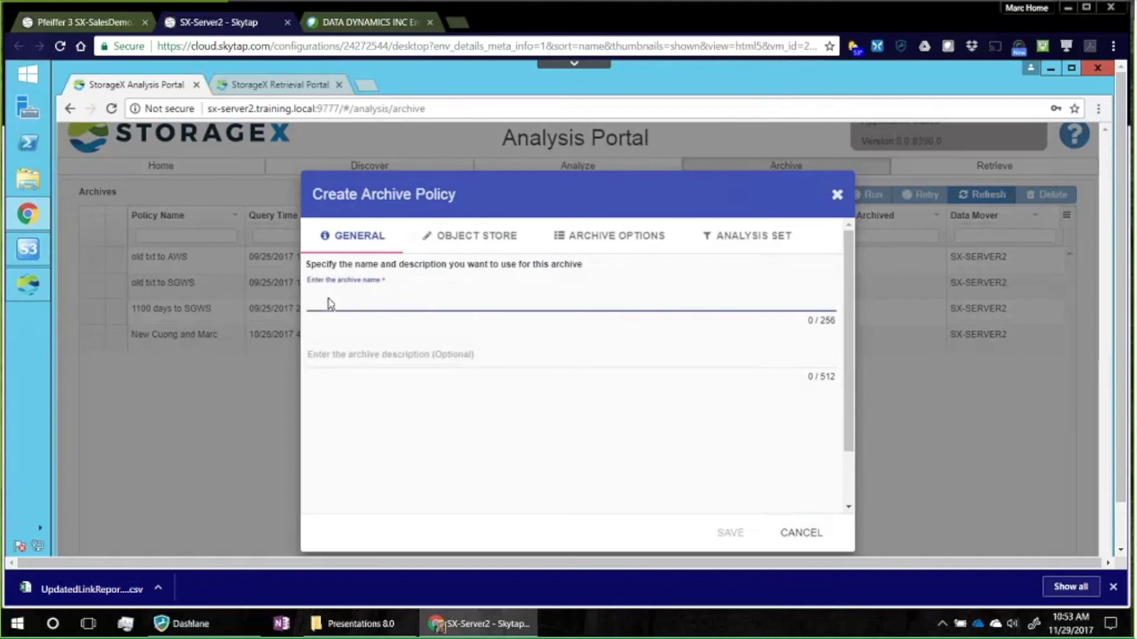
{"action": "type", "text": "r"}
{"action": "left_click", "coordinate": [320, 323]}
- Choose the StorageGRID endpoint as the archive policy's object store and show the data engine options
{"action": "left_click", "coordinate": [475, 236]}
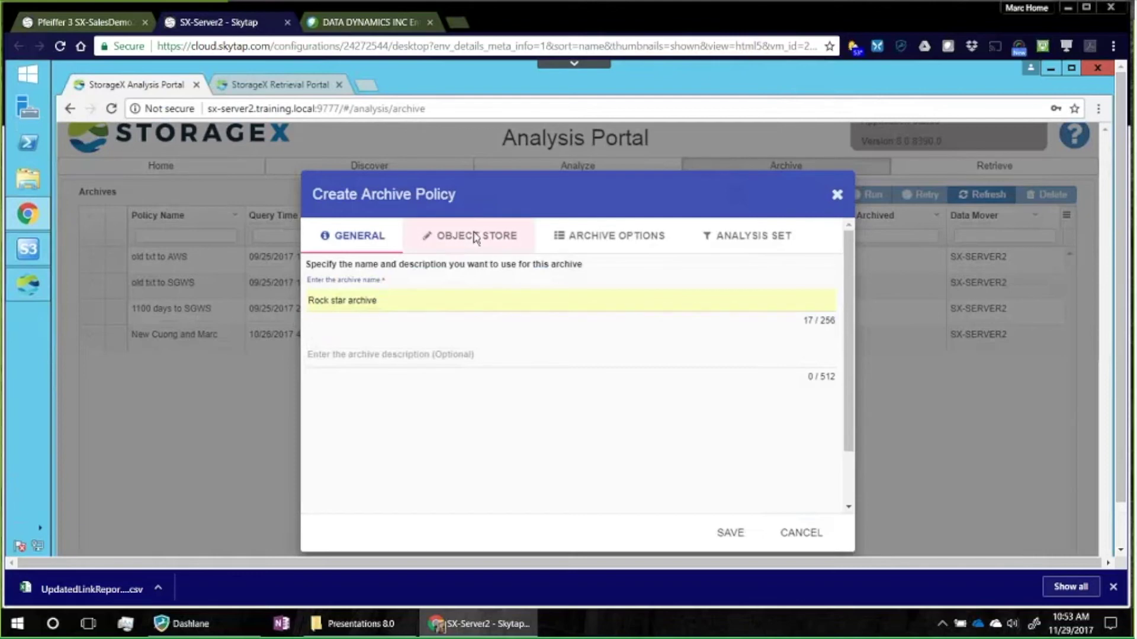
{"action": "left_click", "coordinate": [357, 320]}
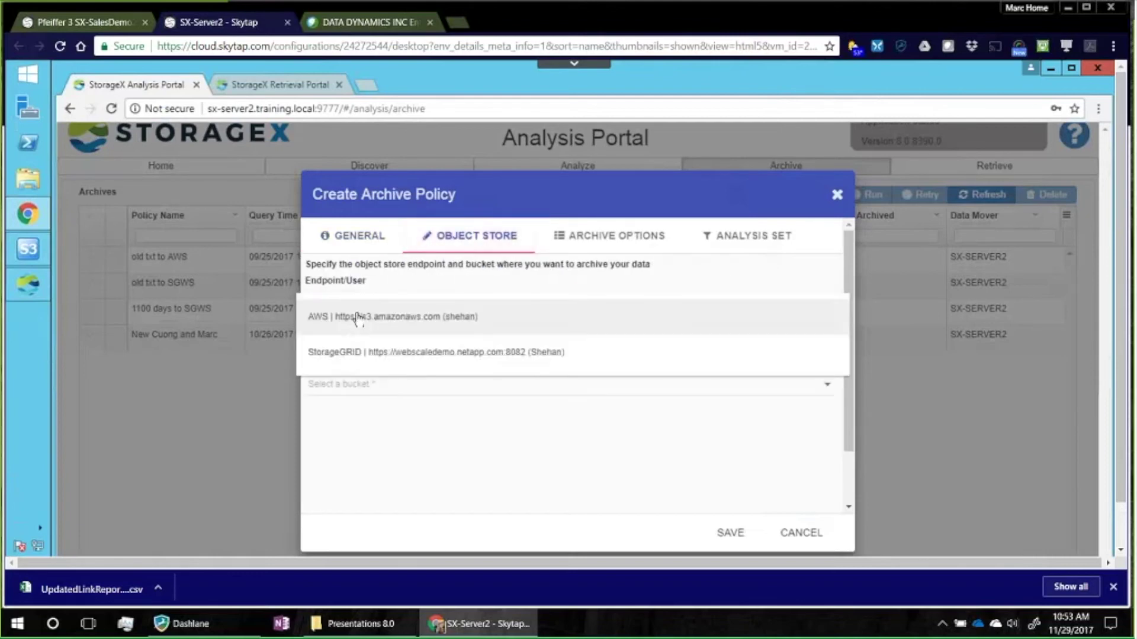
{"action": "left_click", "coordinate": [352, 351]}
{"action": "left_click", "coordinate": [602, 241]}
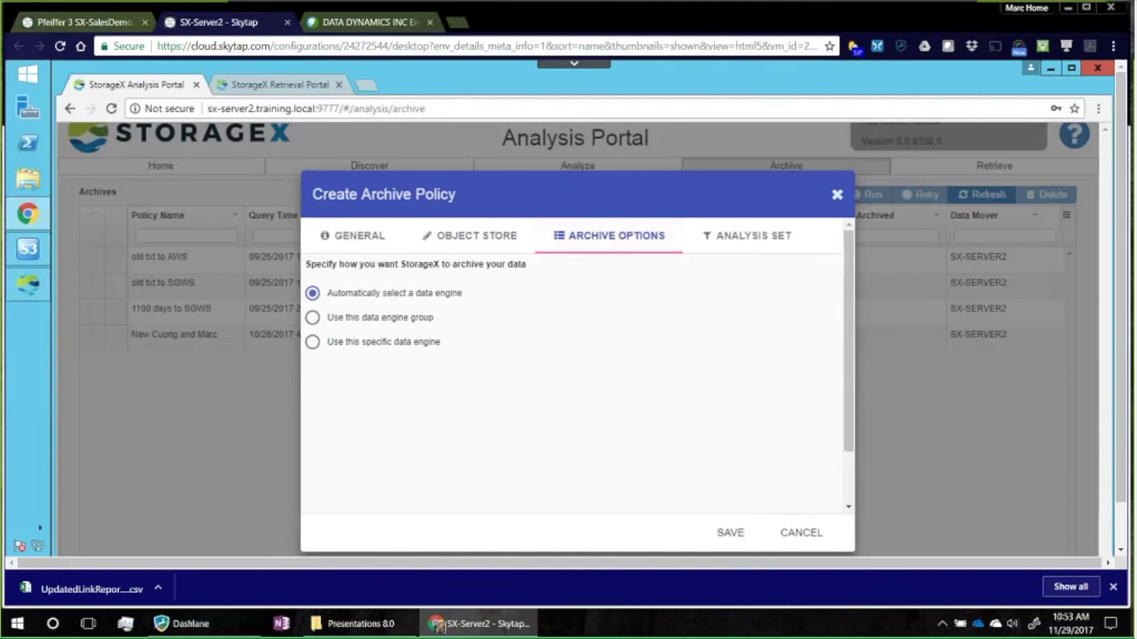
- Choose Final Archive as the analysis set that selects the data for the archive policy
{"action": "left_click", "coordinate": [722, 244]}
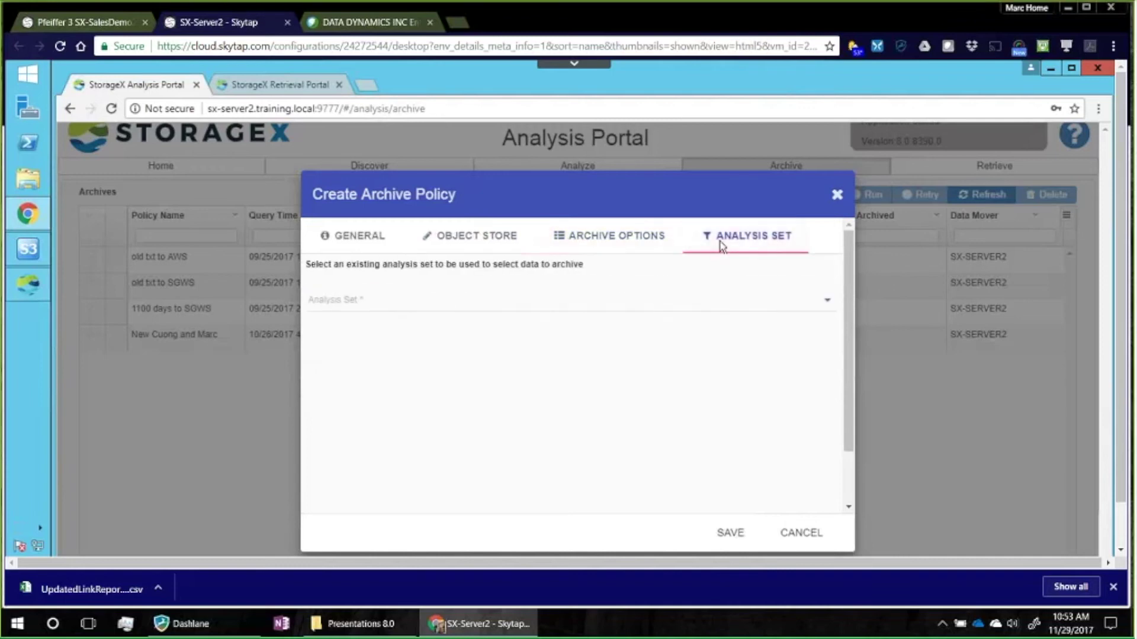
{"action": "left_click", "coordinate": [827, 303]}
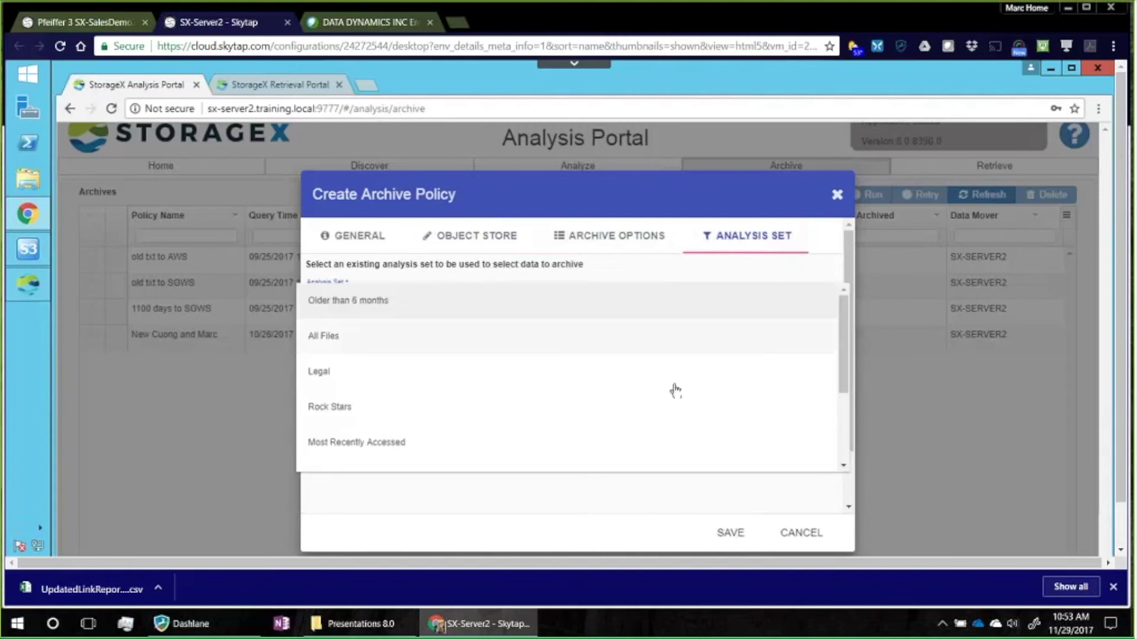
{"action": "scroll", "coordinate": [568, 385], "scroll_direction": "down", "scroll_amount": 3}
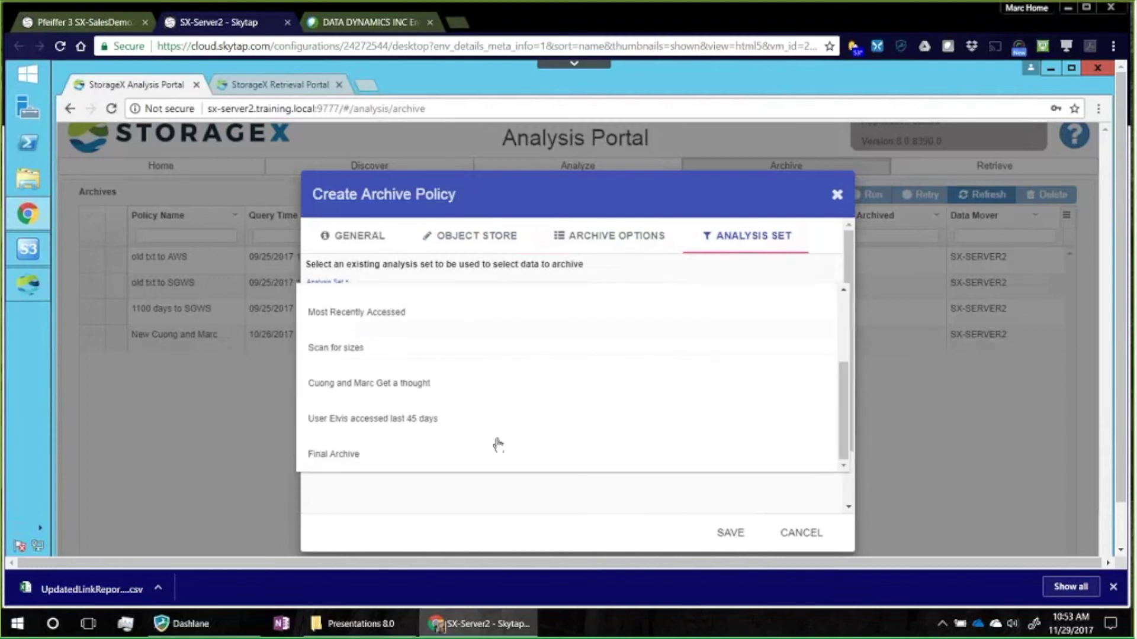
{"action": "left_click", "coordinate": [393, 462]}
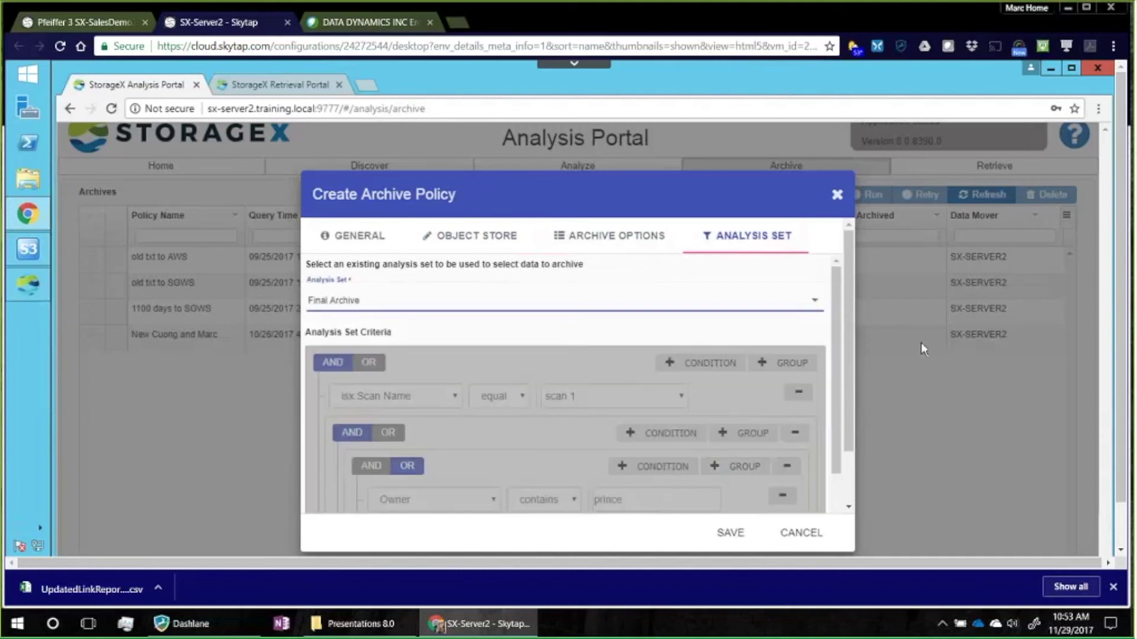
- Review the scan, owner and last access time criteria of the chosen analysis set, and discard the new archive policy
{"action": "scroll", "coordinate": [845, 337], "scroll_direction": "down", "scroll_amount": 1}
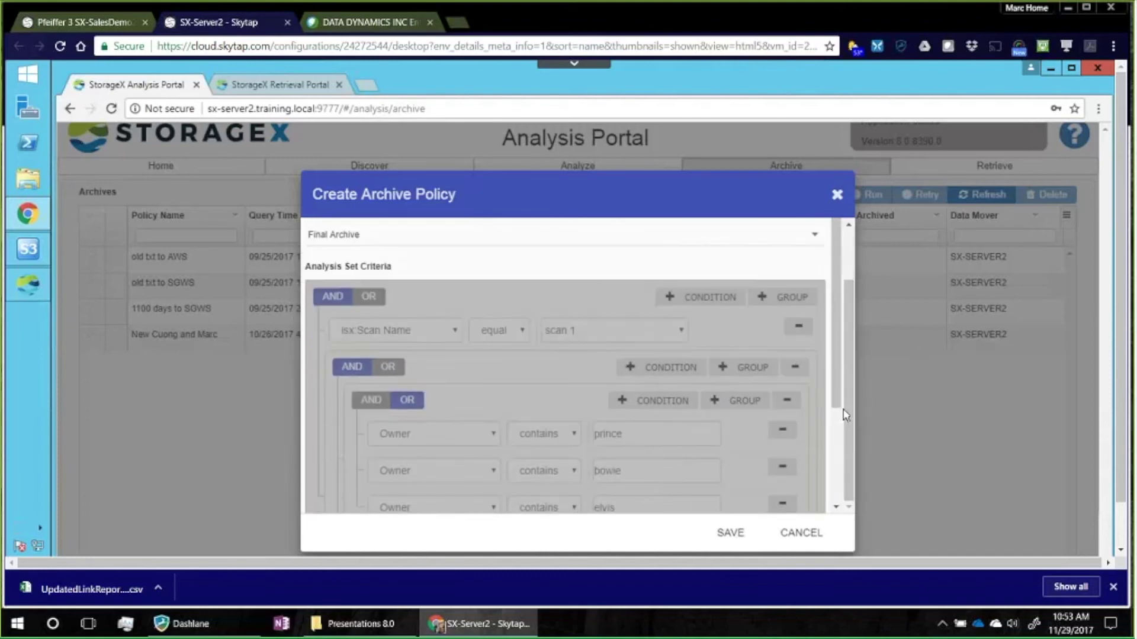
{"action": "left_click_drag", "start_coordinate": [841, 401], "coordinate": [841, 459]}
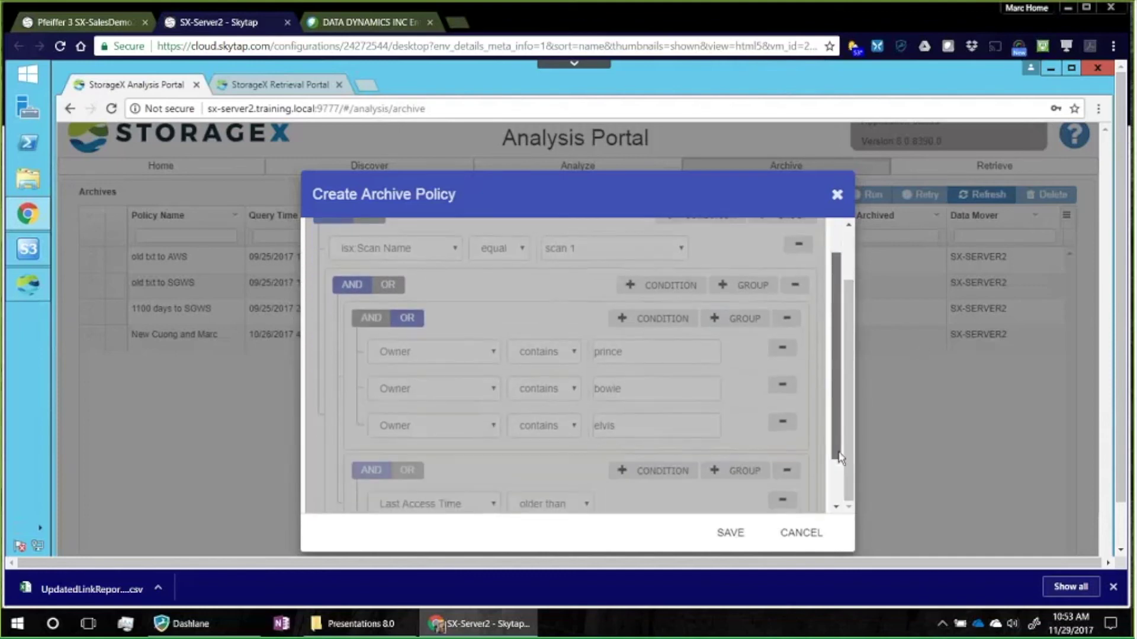
{"action": "scroll", "coordinate": [819, 468], "scroll_direction": "down", "scroll_amount": 1}
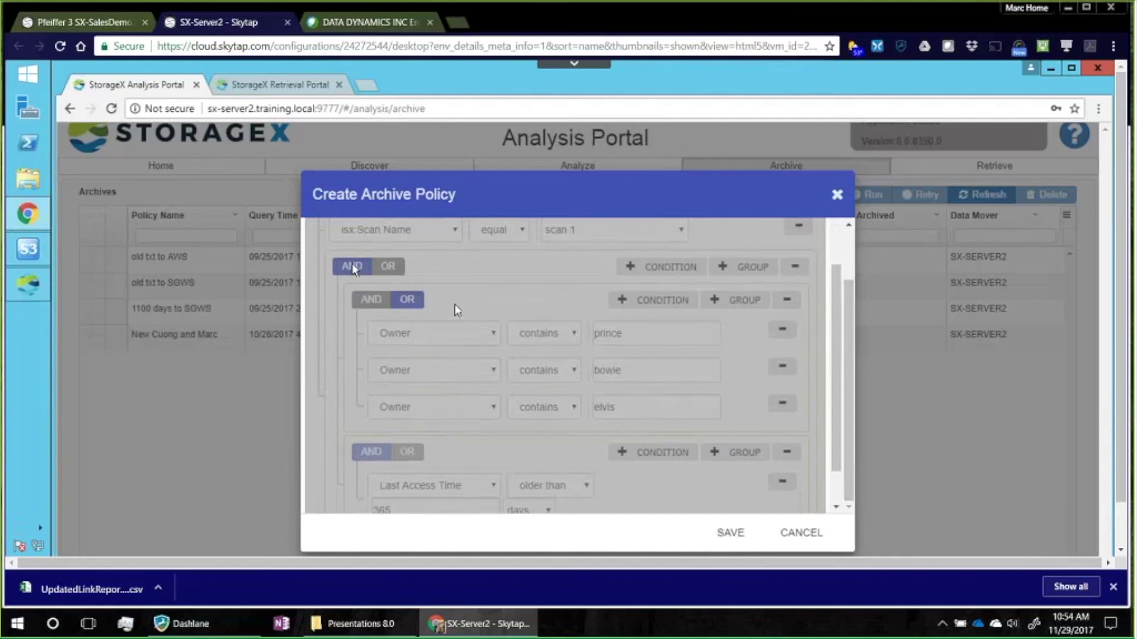
{"action": "scroll", "coordinate": [836, 332], "scroll_direction": "down", "scroll_amount": 1}
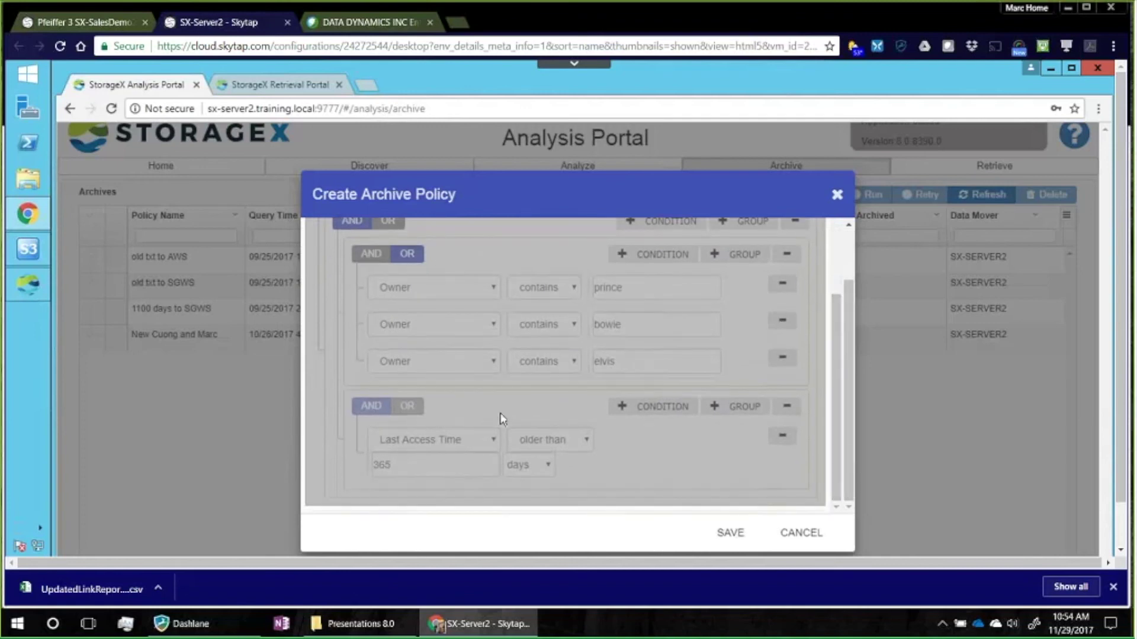
{"action": "left_click", "coordinate": [801, 534]}
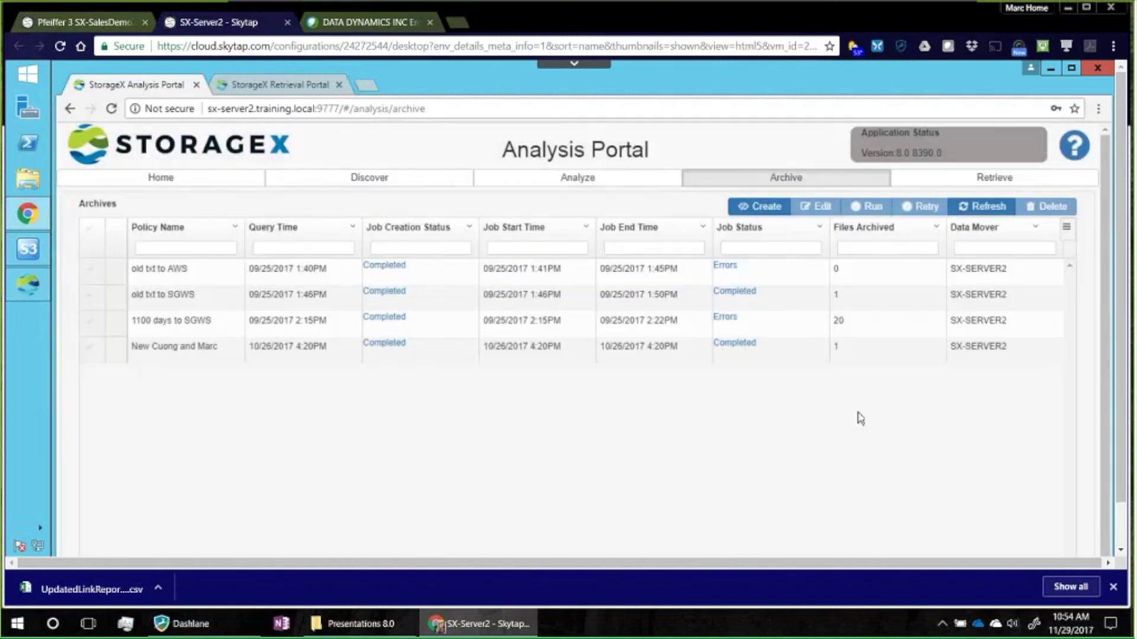